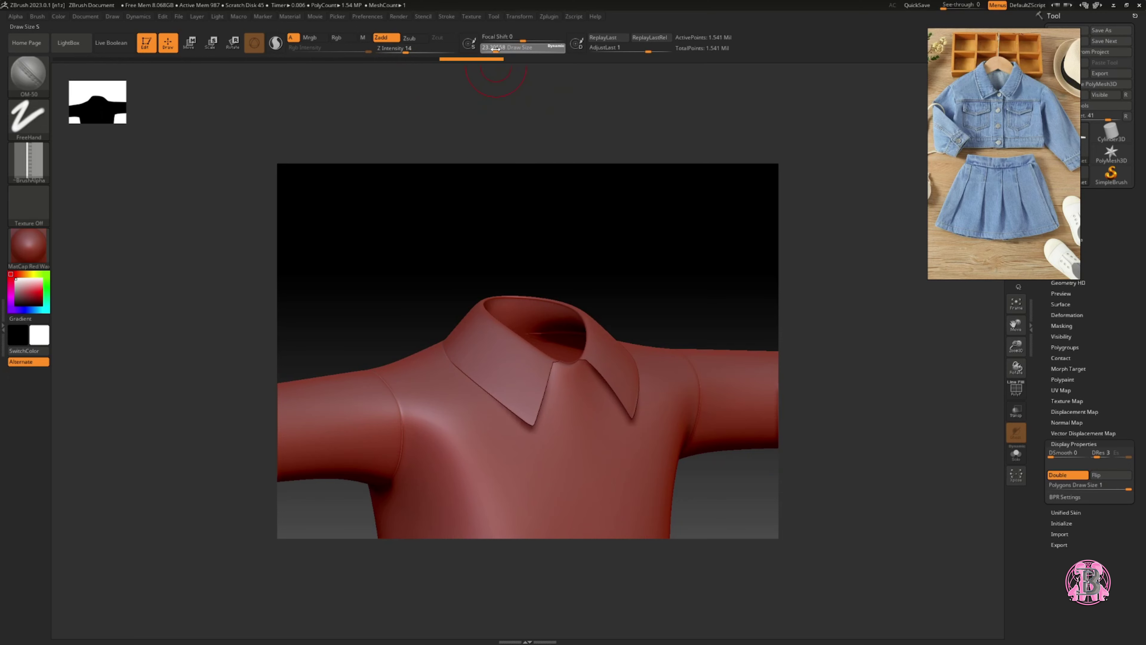
Set the brush's lazy mouse to LazyStep 0 and maximum LazySmooth, with a draw size of about 21.6.
mouse_move(447, 17)
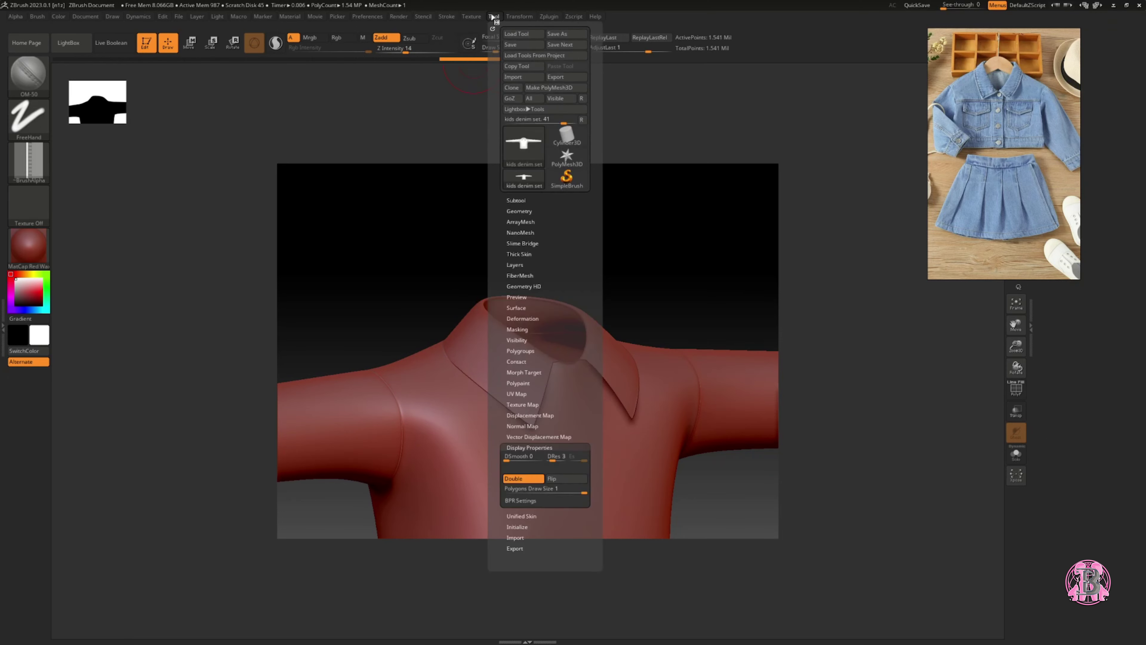
left_click(470, 184)
left_click(526, 198)
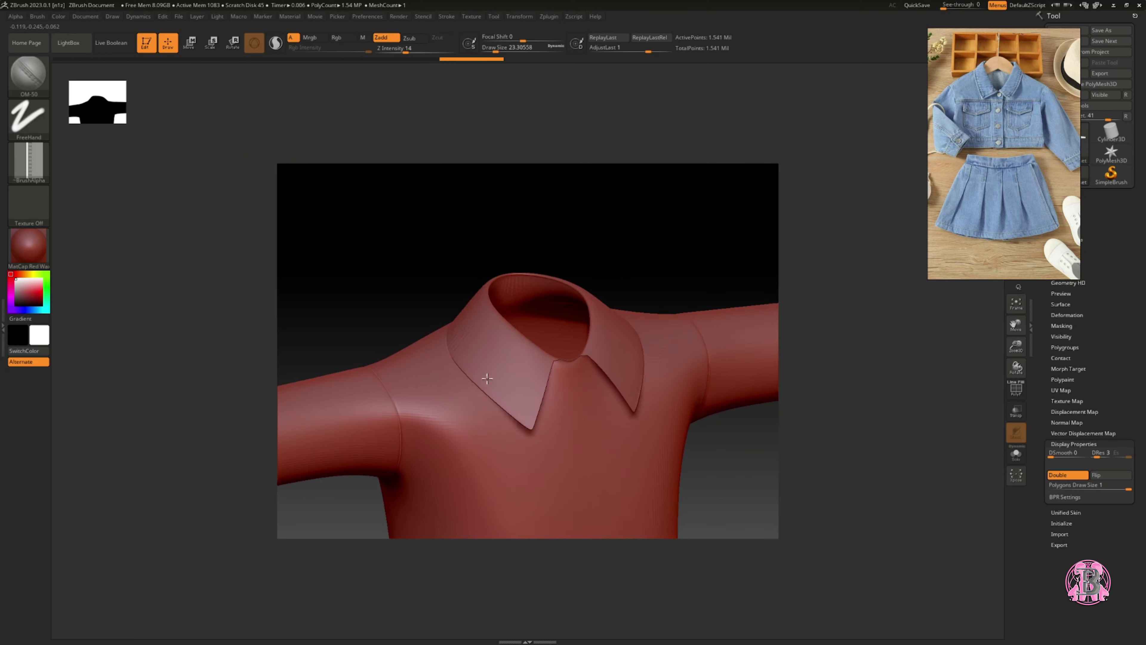
left_click(446, 16)
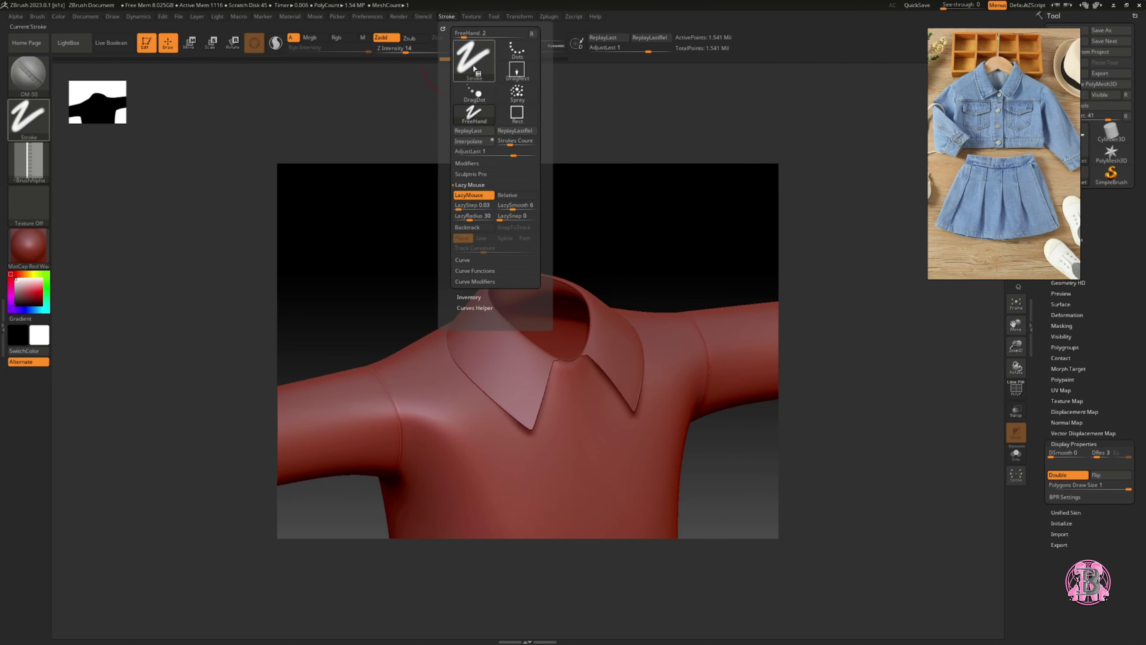
left_click_drag(460, 206, 439, 203)
left_click_drag(510, 207, 539, 206)
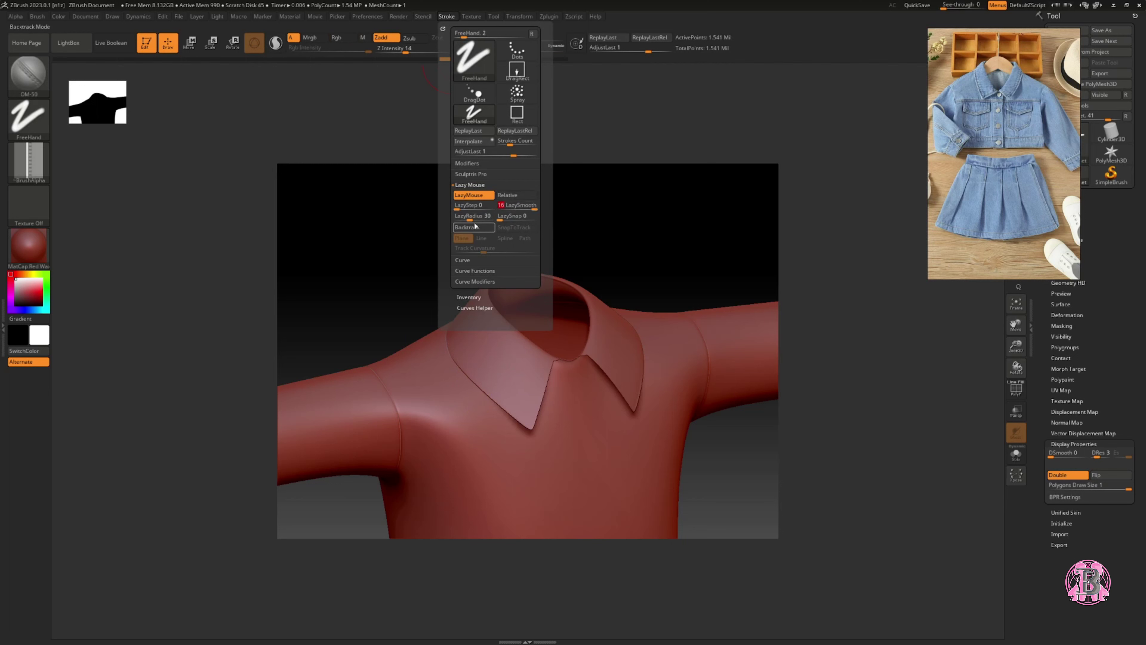
key("space")
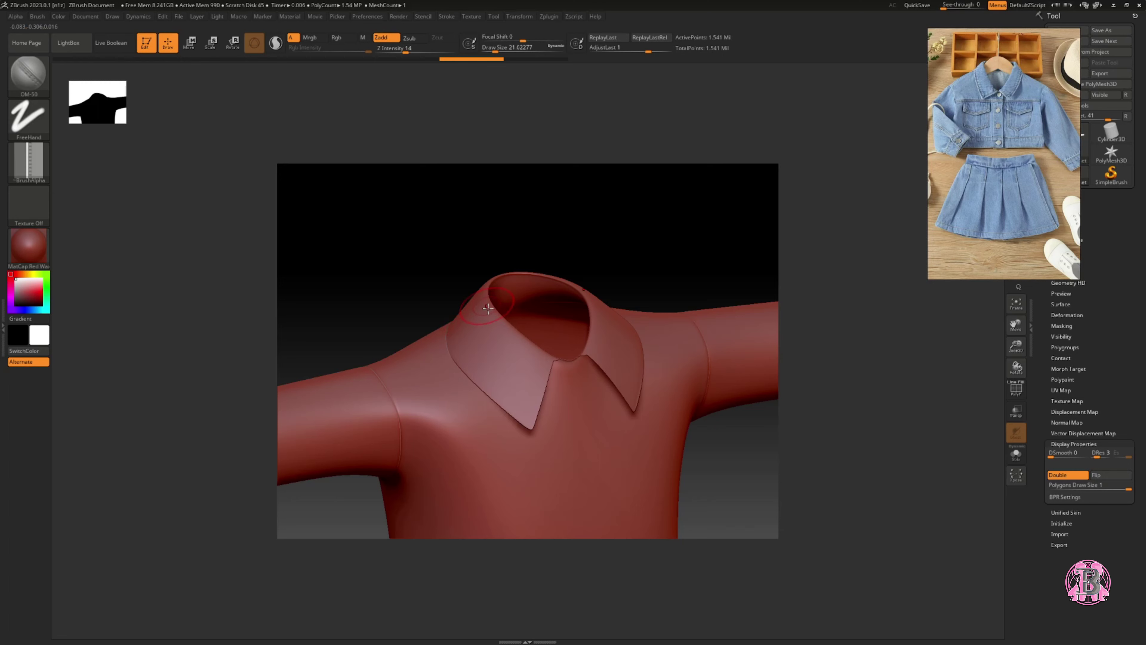
left_click_drag(450, 344, 501, 424)
mouse_move(501, 425)
right_mouse_down()
mouse_move(524, 455)
mouse_move(493, 440)
right_mouse_up()
left_click_drag(493, 440, 387, 378)
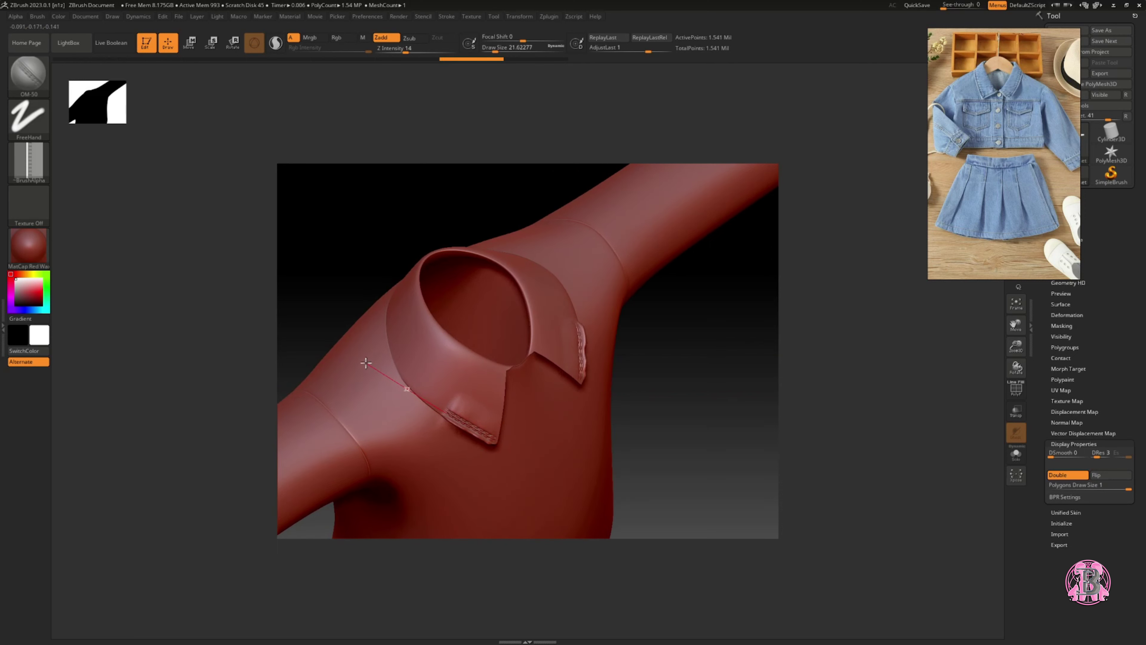
mouse_move(422, 379)
right_mouse_down()
mouse_move(474, 410)
mouse_move(338, 163)
right_mouse_up()
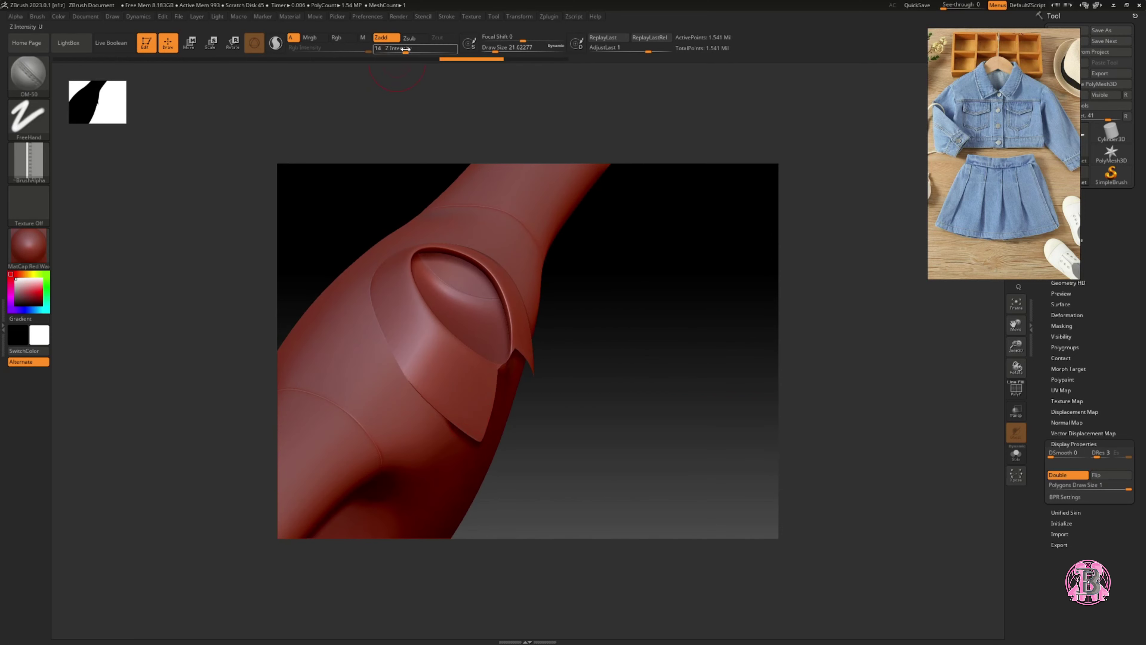
Lower the Z Intensity to 8 and stitch along the collar's outer edge around the back of the neck.
left_click_drag(405, 53, 399, 53)
mouse_move(479, 439)
left_mouse_down()
mouse_move(391, 369)
mouse_move(361, 318)
mouse_move(347, 244)
mouse_move(367, 199)
mouse_move(417, 187)
mouse_move(519, 362)
left_mouse_up()
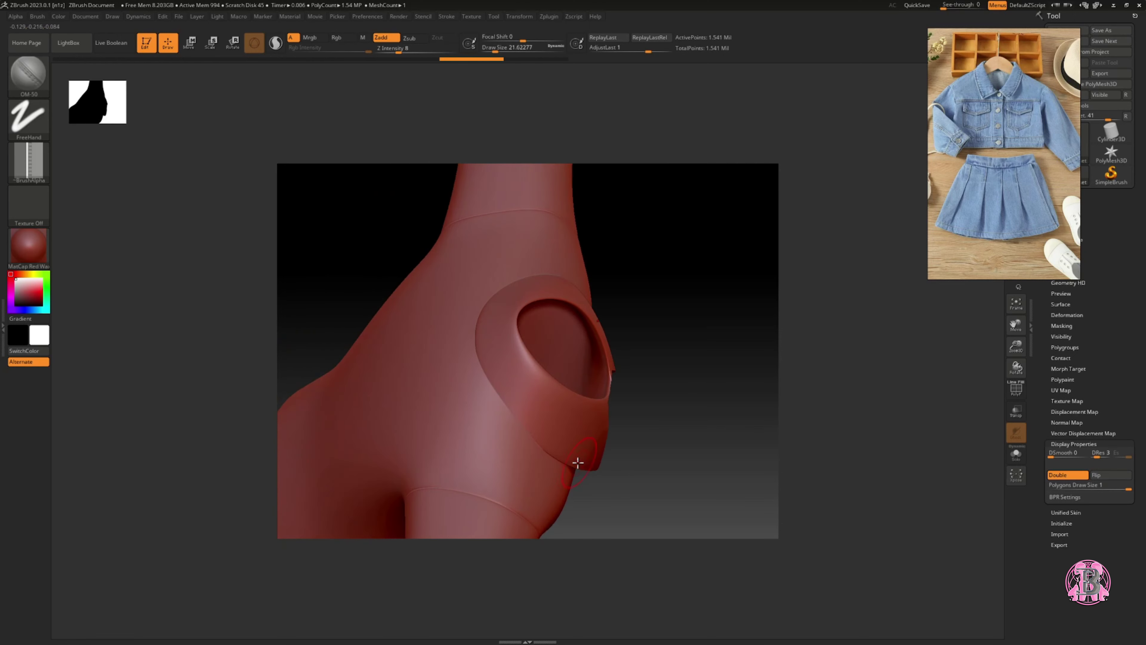
mouse_move(576, 463)
left_mouse_down()
mouse_move(490, 391)
mouse_move(444, 305)
mouse_move(447, 280)
mouse_move(480, 244)
left_mouse_up()
mouse_move(481, 244)
right_mouse_down()
mouse_move(507, 397)
mouse_move(527, 417)
mouse_move(524, 397)
mouse_move(540, 451)
right_mouse_up()
key("ctrl+z")
mouse_move(537, 450)
left_mouse_down()
mouse_move(469, 378)
mouse_move(447, 330)
mouse_move(453, 275)
mouse_move(480, 240)
left_mouse_up()
right_click_drag(480, 241, 536, 420)
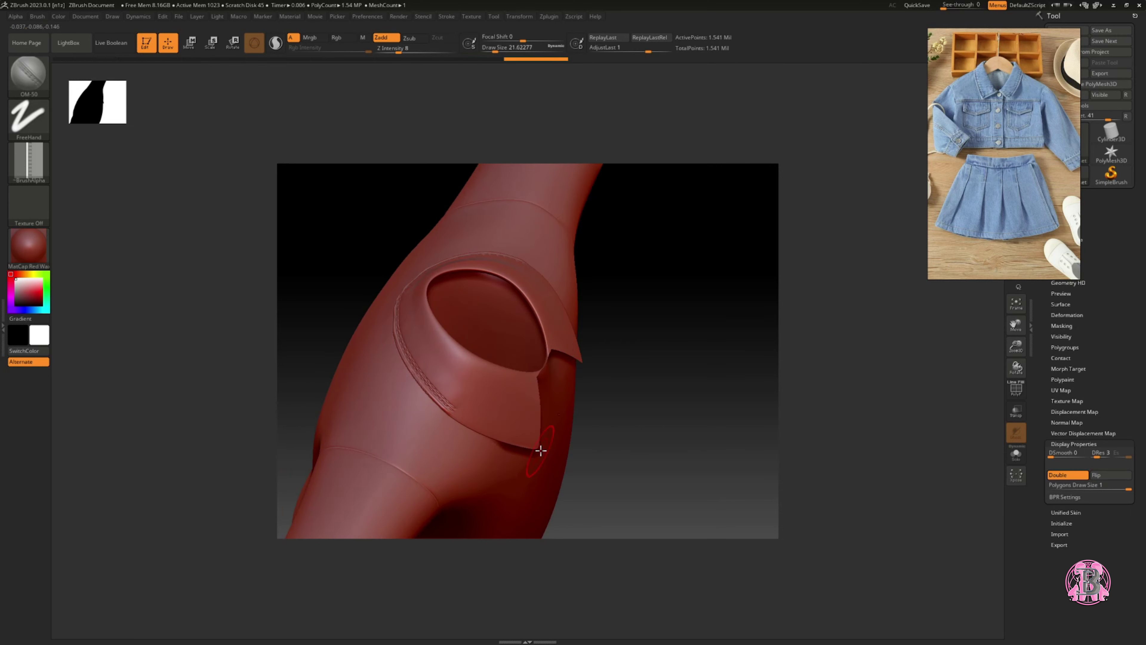
Continue the stitching along the collar's lower front edge, from the collar point back to the existing stitches.
left_click_drag(540, 450, 393, 392)
right_click_drag(530, 453, 518, 401)
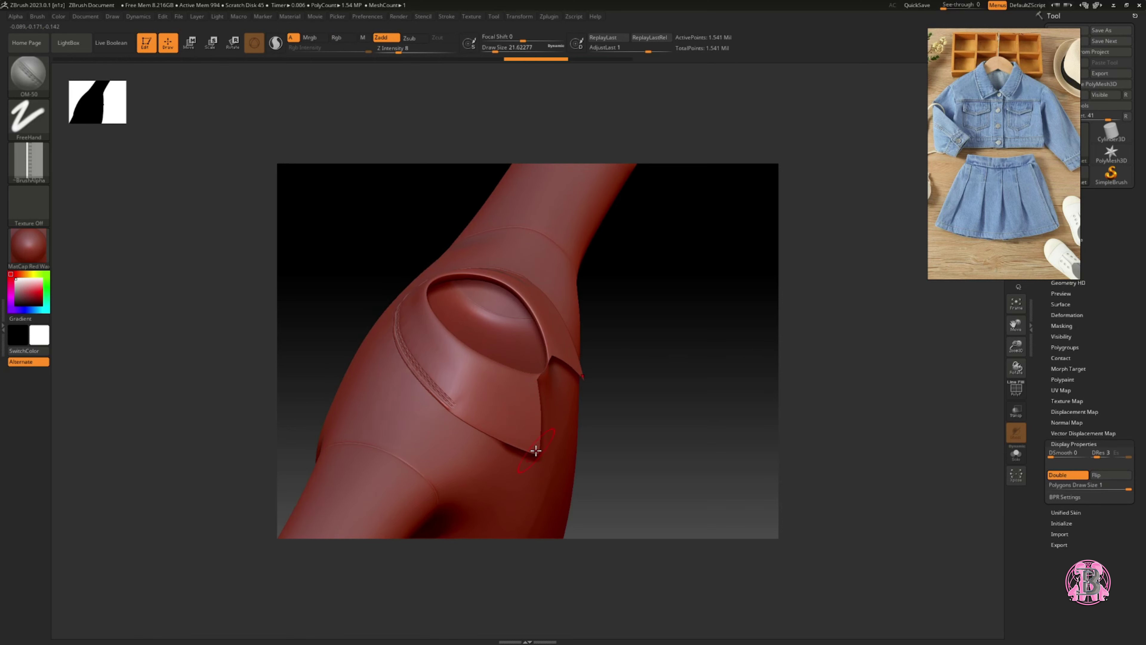
mouse_move(537, 451)
left_mouse_down()
mouse_move(425, 410)
mouse_move(381, 353)
left_mouse_up()
right_click_drag(452, 384, 558, 456)
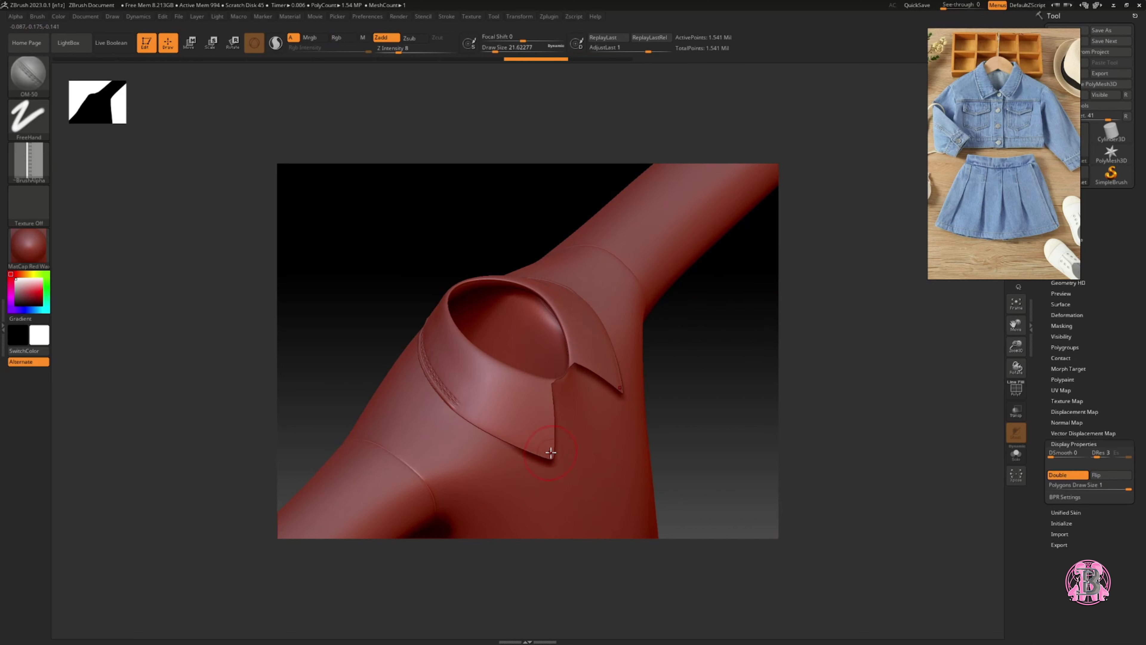
mouse_move(504, 423)
left_mouse_down()
mouse_move(456, 417)
mouse_move(404, 387)
mouse_move(383, 345)
left_mouse_up()
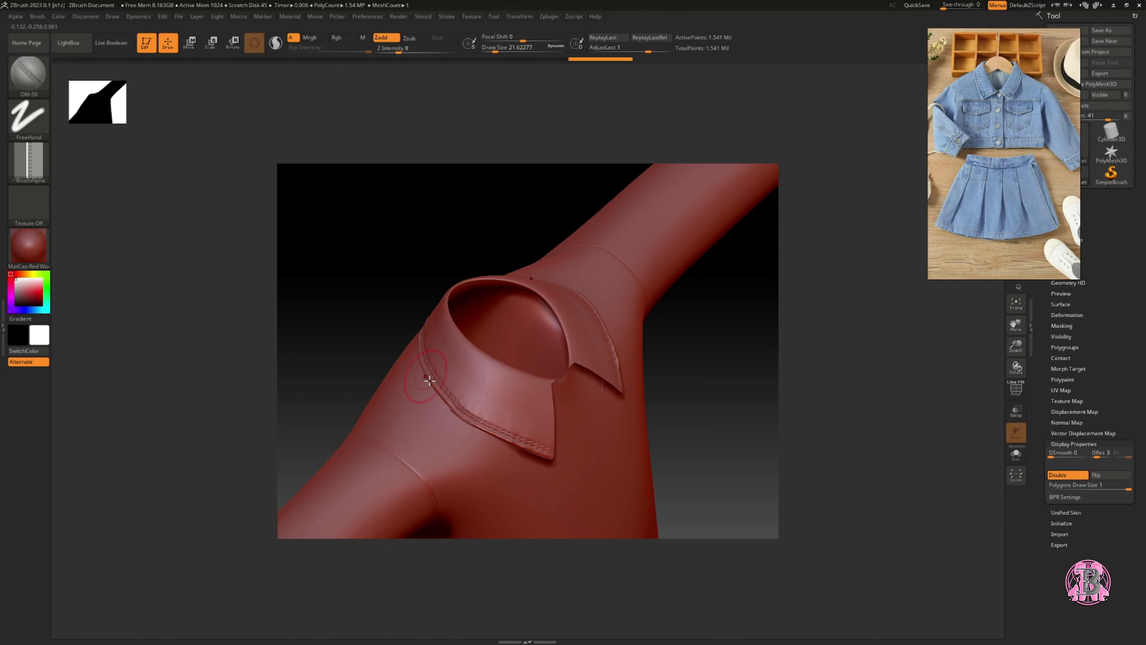
right_click_drag(384, 344, 470, 399)
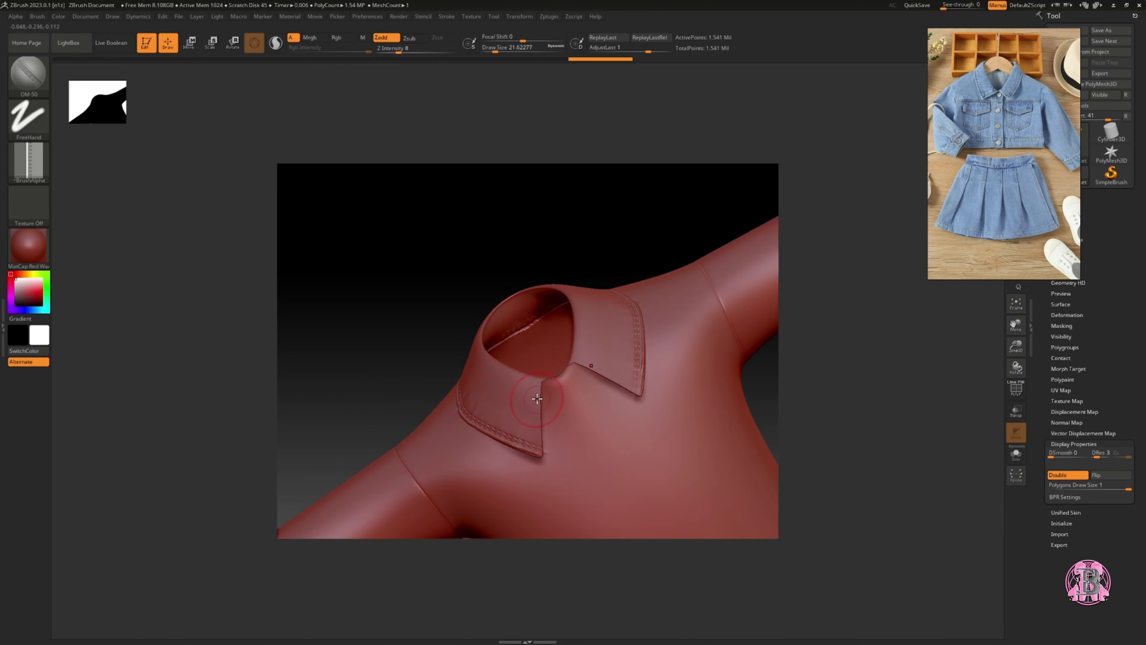
Stitch the collar's front opening edge from the neckline down to the collar point.
left_click_drag(537, 386, 532, 489)
key("ctrl+z")
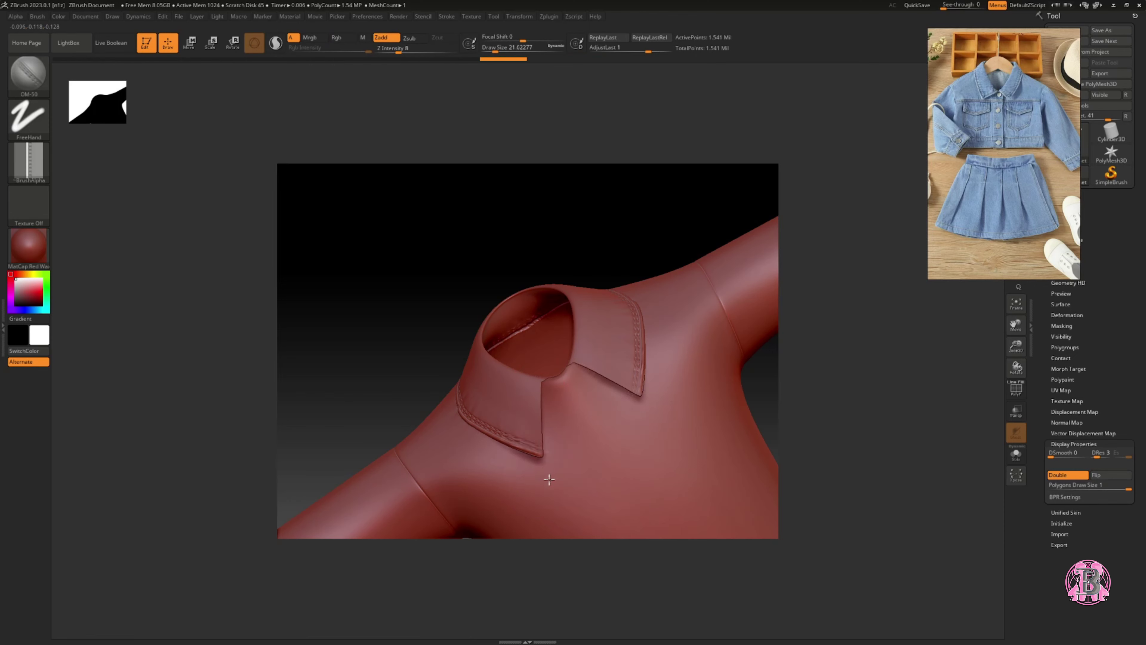
right_click_drag(550, 480, 549, 431)
left_click_drag(537, 380, 535, 514)
key("ctrl+z")
right_click_drag(558, 466, 550, 397)
left_click_drag(547, 381, 551, 539)
mouse_move(552, 533)
right_mouse_down()
mouse_move(558, 468)
mouse_move(546, 453)
right_mouse_up()
Smooth away the stray stitch marks on the chest beside the collar points at a draw size of about 8.4.
key("shift")
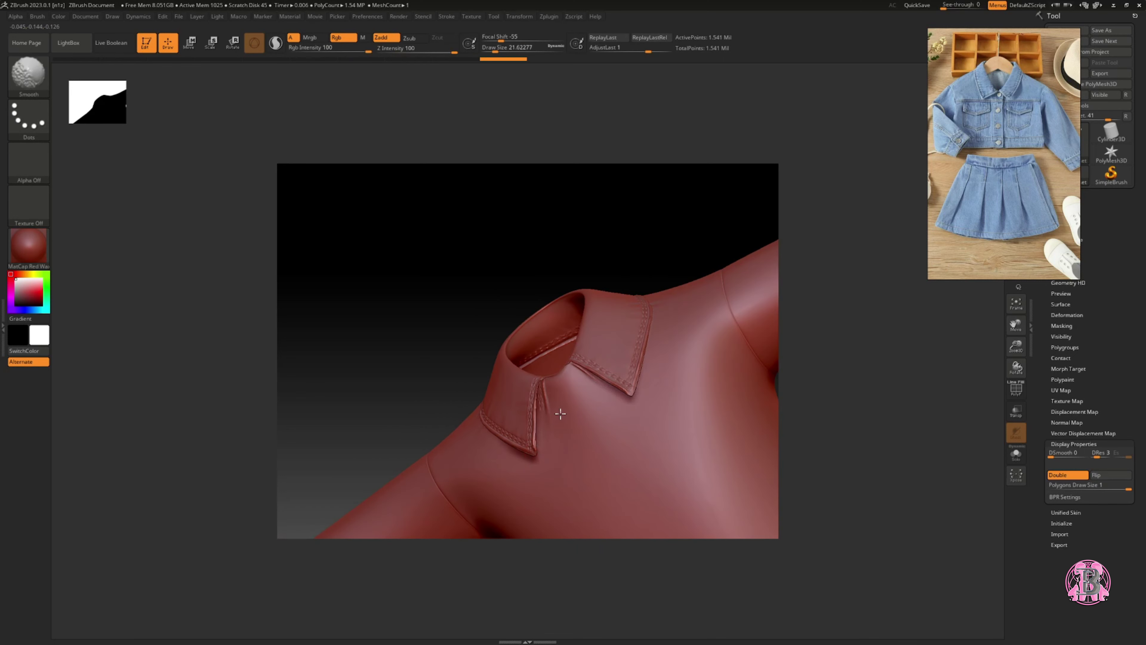
mouse_move(563, 417)
right_mouse_down()
mouse_move(576, 417)
mouse_move(507, 272)
right_mouse_up()
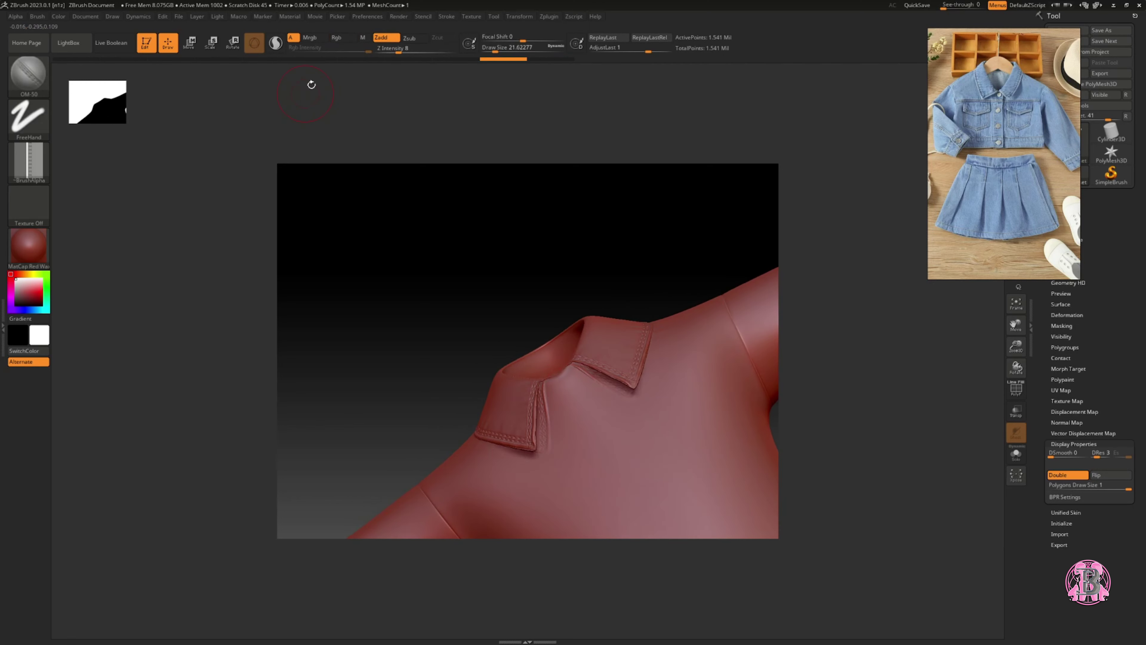
key("space")
key("shift")
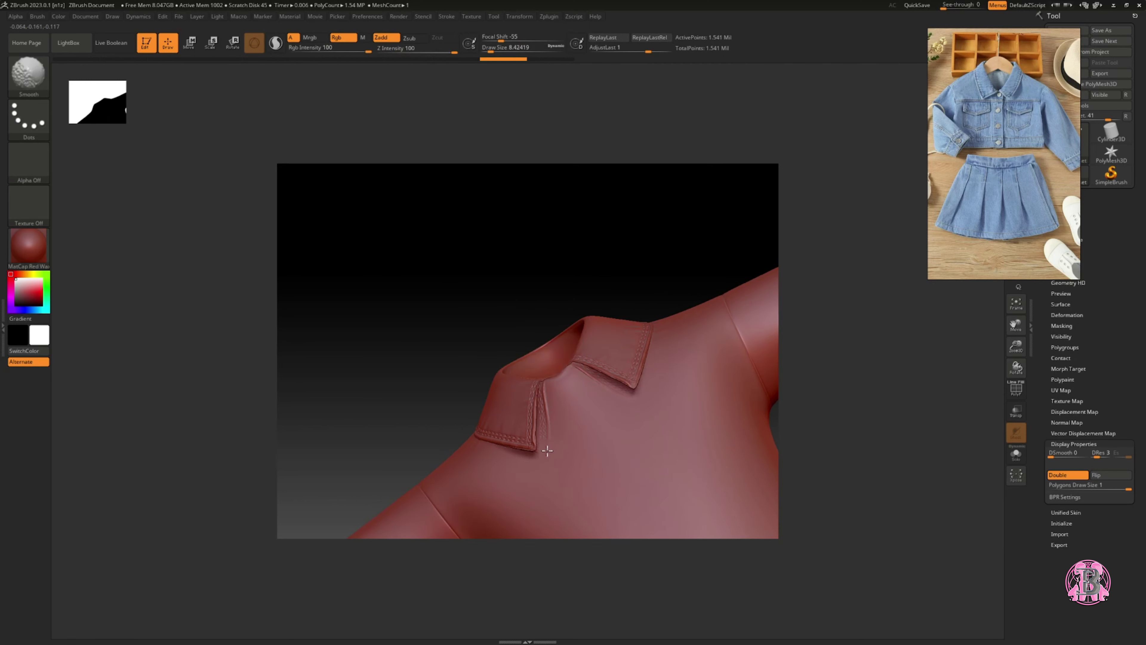
mouse_move(544, 454)
left_mouse_down("shift")
mouse_move(545, 390)
mouse_move(573, 333)
mouse_move(560, 456)
mouse_move(471, 497)
left_mouse_up("shift")
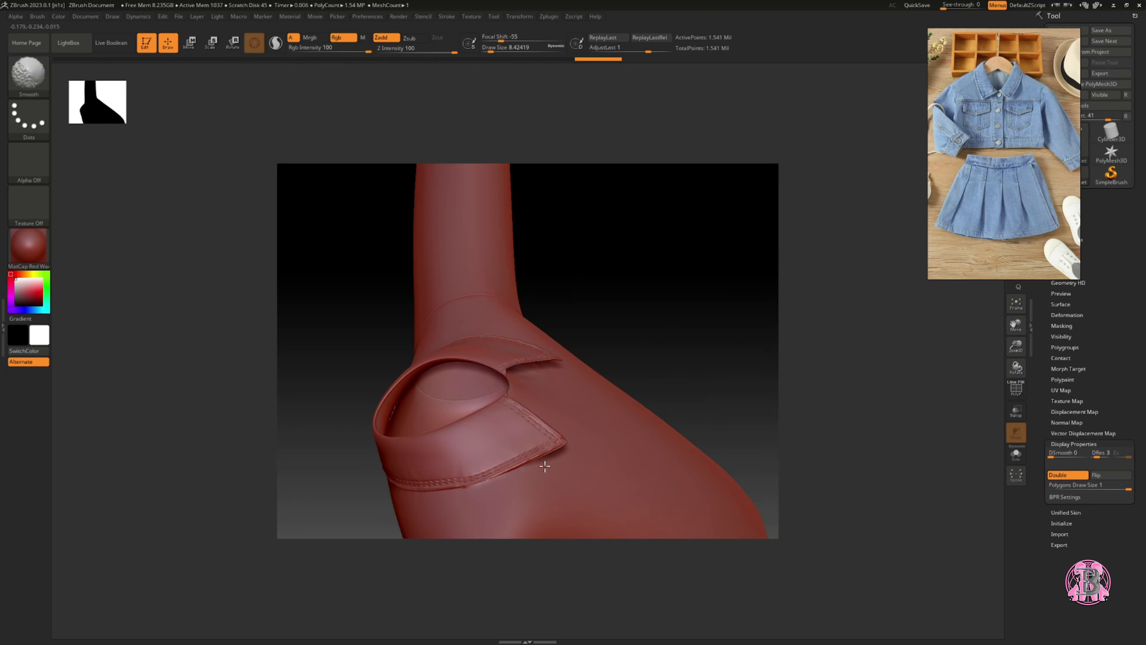
Smooth the shirt surface just beneath the collar's lower edge toward the back, undoing the last unwanted change.
mouse_move(468, 494)
left_mouse_down()
mouse_move(479, 474)
mouse_move(588, 475)
mouse_move(509, 463)
left_mouse_up()
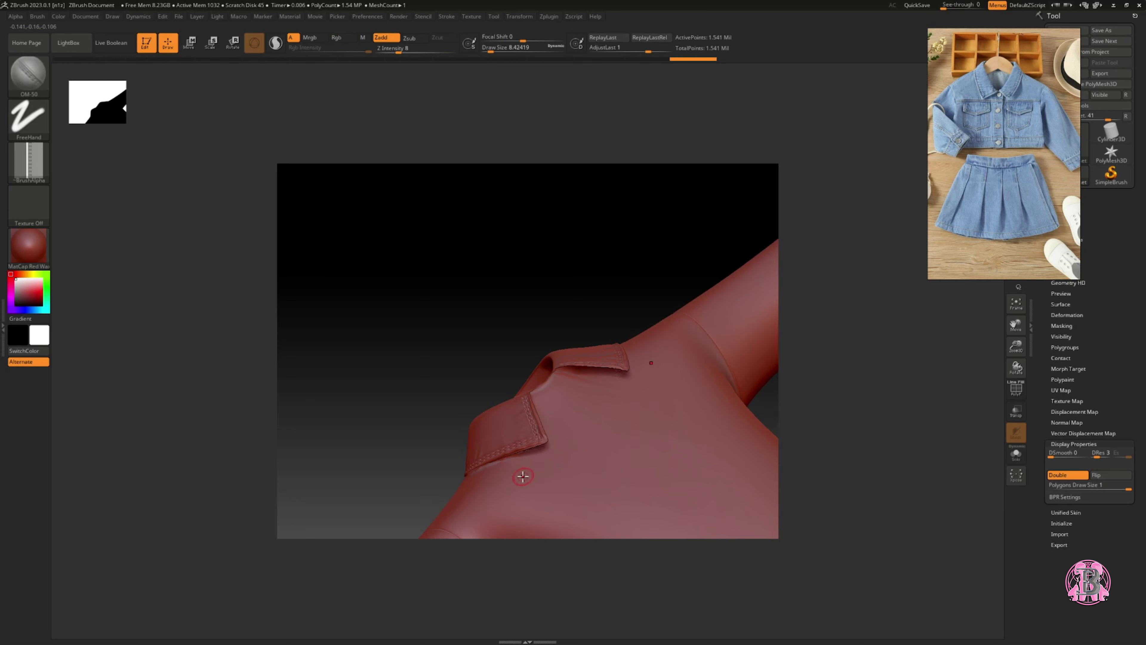
right_click_drag(524, 473, 519, 468)
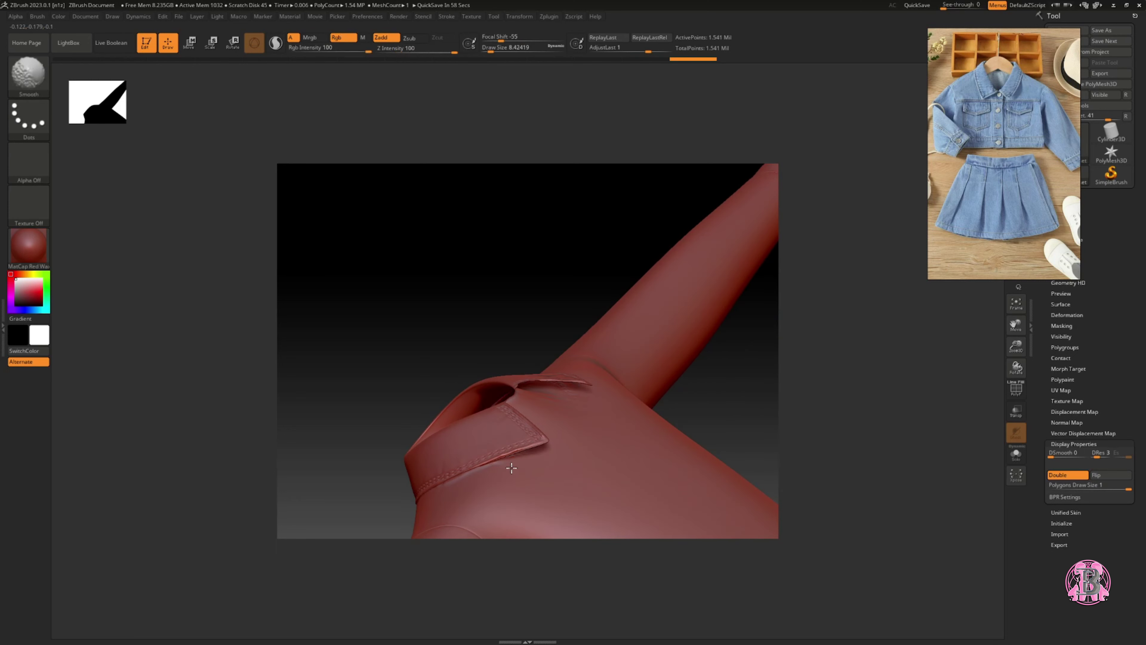
left_click_drag(520, 459, 515, 461, "shift")
mouse_move(445, 491)
right_mouse_down()
mouse_move(497, 497)
mouse_move(427, 509)
right_mouse_up()
left_click_drag(435, 509, 429, 499, "shift")
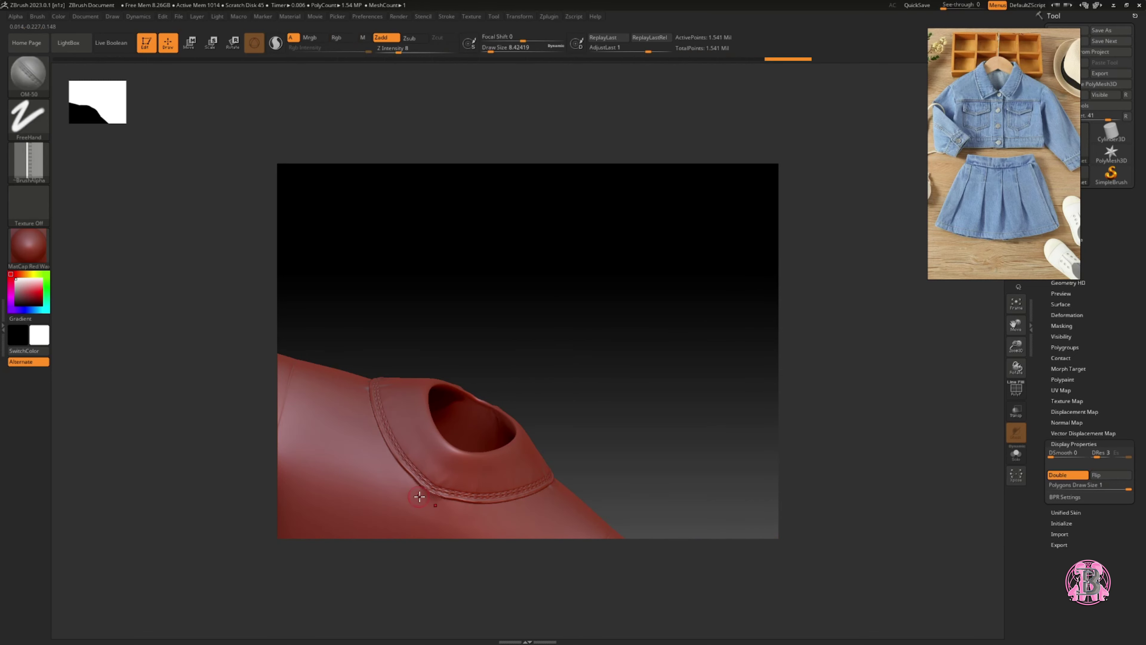
mouse_move(470, 515)
right_mouse_down()
mouse_move(515, 513)
mouse_move(604, 438)
mouse_move(642, 425)
right_mouse_up()
key("ctrl+z")
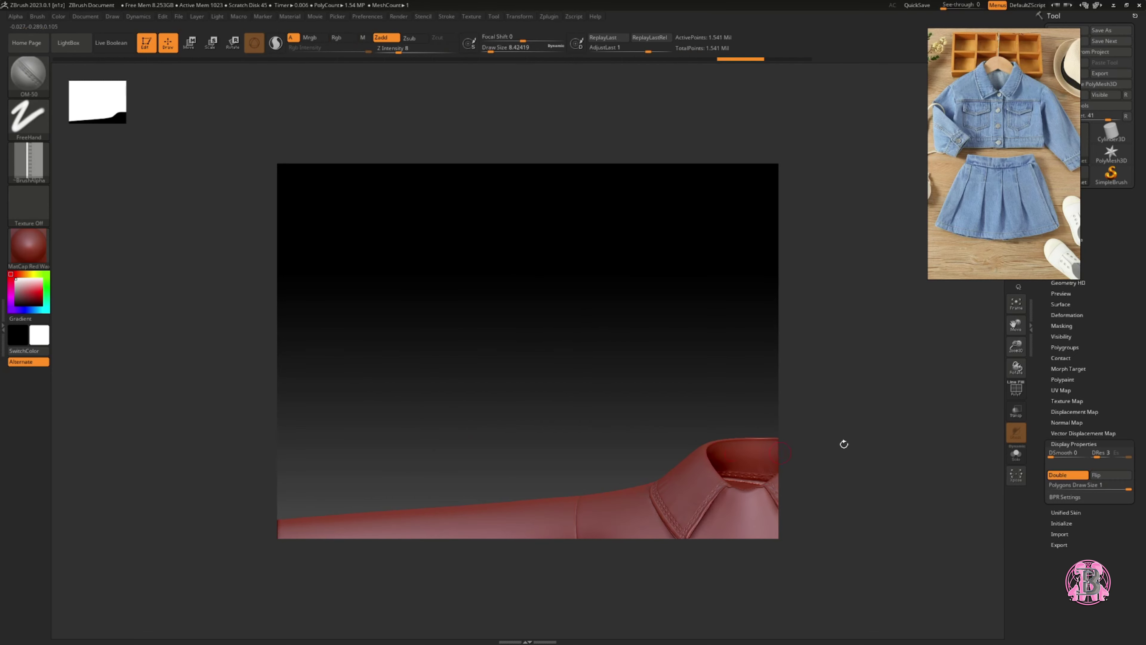
Load the Stitch (14) brush from the LightBox brush library to match the reference jacket's chest seam.
right_click_drag(587, 519, 559, 427, "shift")
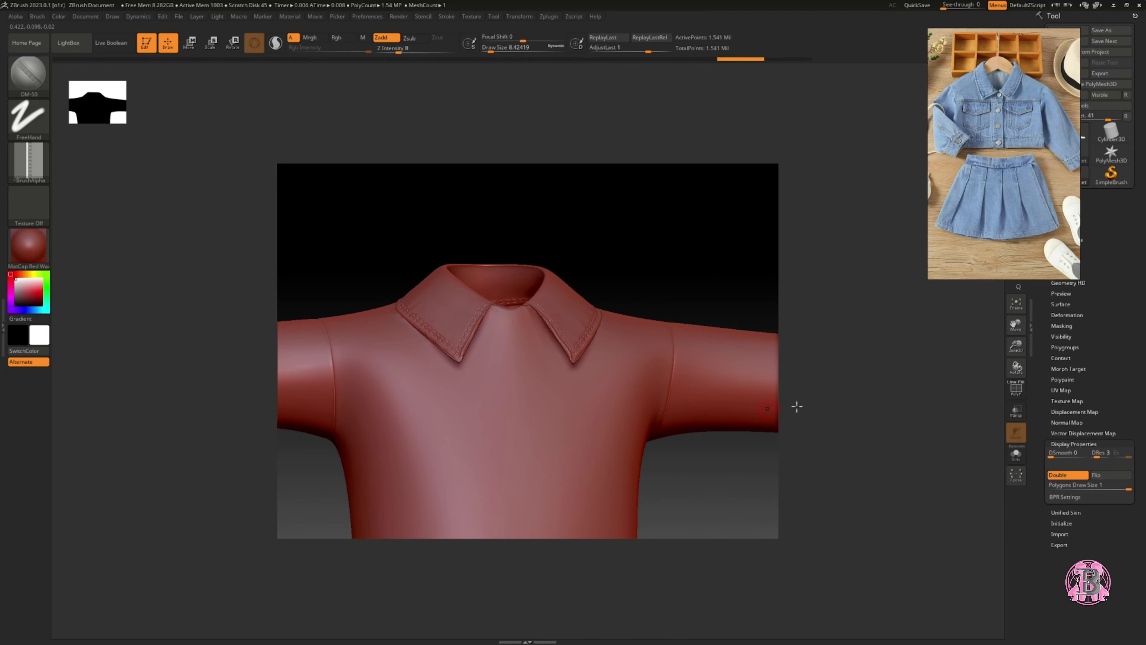
left_click_drag(1016, 340, 1005, 237)
right_click_drag(402, 404, 456, 388)
left_click(68, 42)
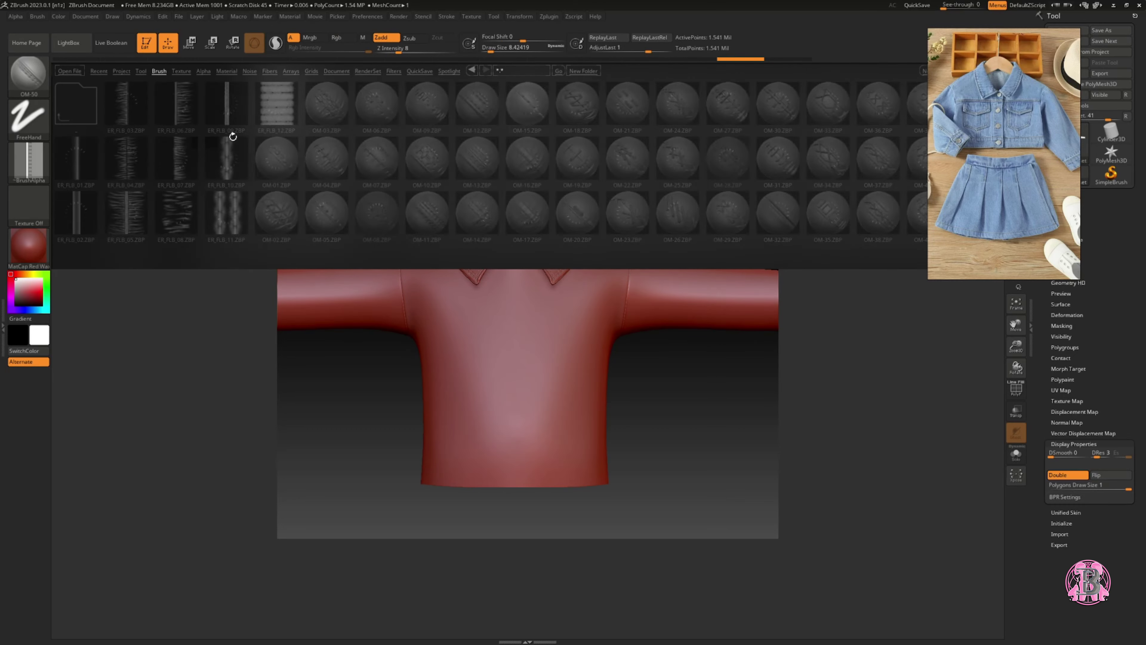
scroll(991, 123, "down", 2)
middle_click_drag(991, 123, 1038, 176)
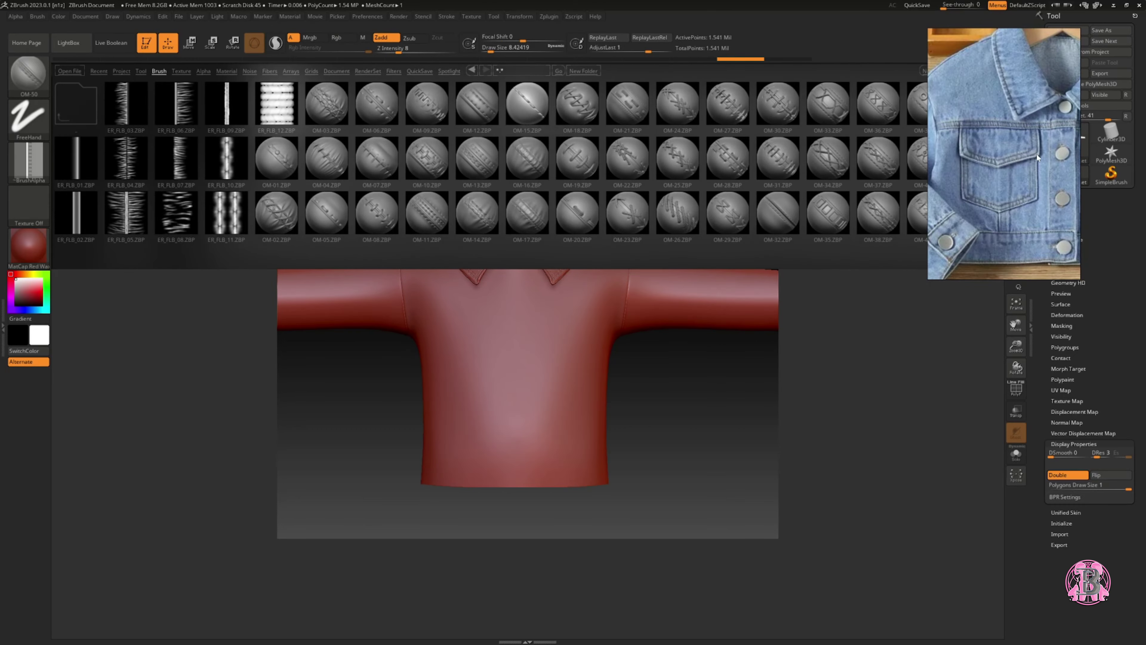
left_click_drag(574, 202, 271, 190)
left_click_drag(693, 161, 305, 156)
left_click(244, 167)
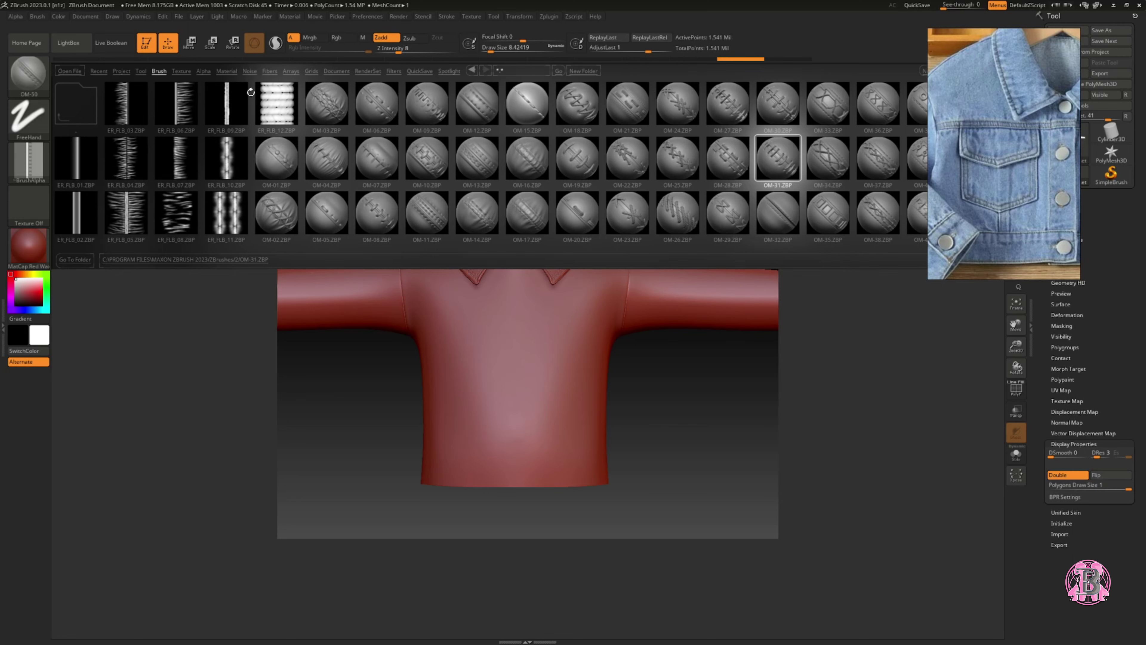
left_click(159, 71)
left_click(176, 103)
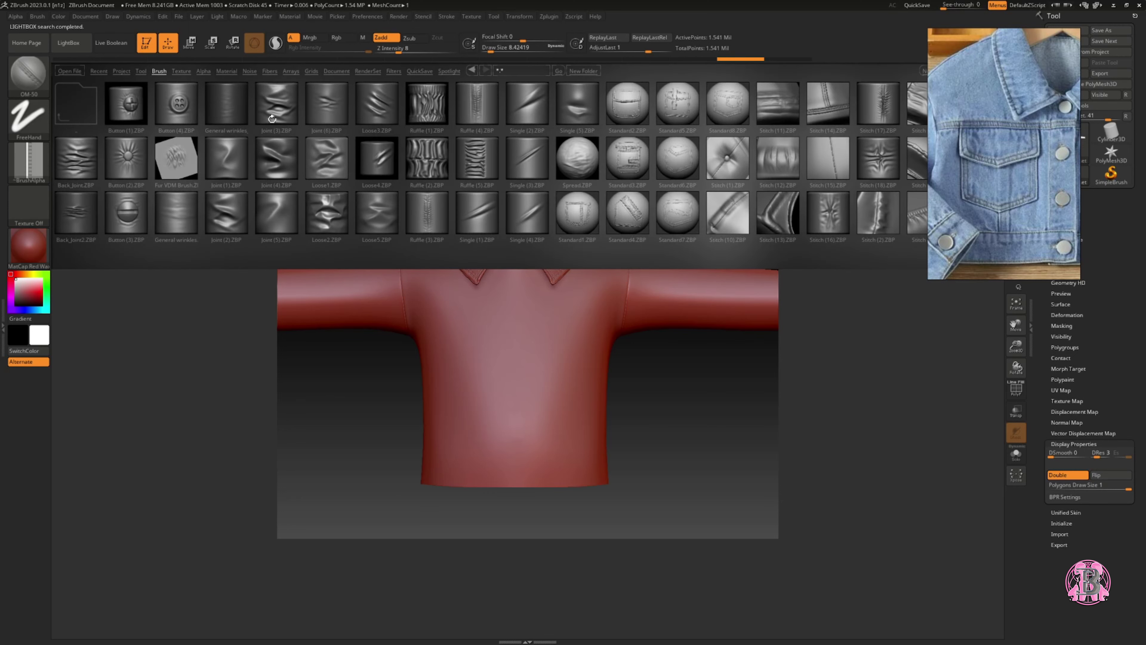
left_click_drag(272, 119, 81, 119)
double_click(366, 92)
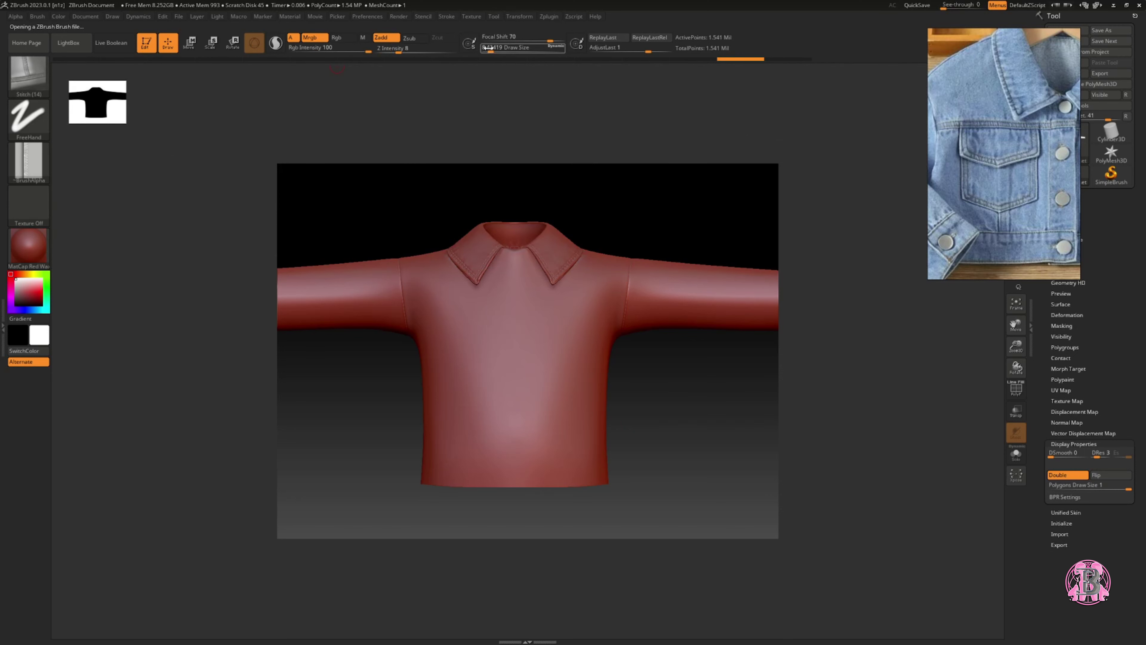
left_click(447, 17)
mouse_move(413, 333)
right_mouse_down()
mouse_move(424, 333)
mouse_move(409, 340)
right_mouse_up()
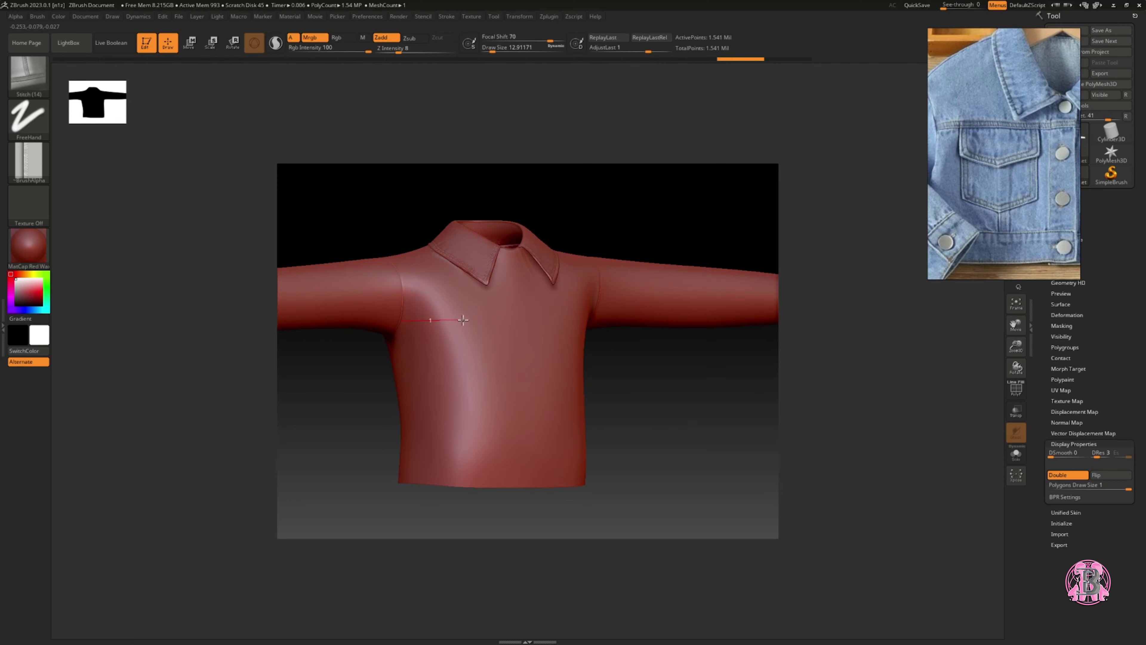
left_click_drag(610, 311, 596, 314)
mouse_move(384, 333)
right_mouse_down()
mouse_move(500, 352)
mouse_move(425, 323)
right_mouse_up()
key("ctrl+z")
Set the draw size to about 21.6 and try a horizontal chest seam at Z Intensity 11, then undo the seam.
key("space")
left_click_drag(435, 320, 441, 320)
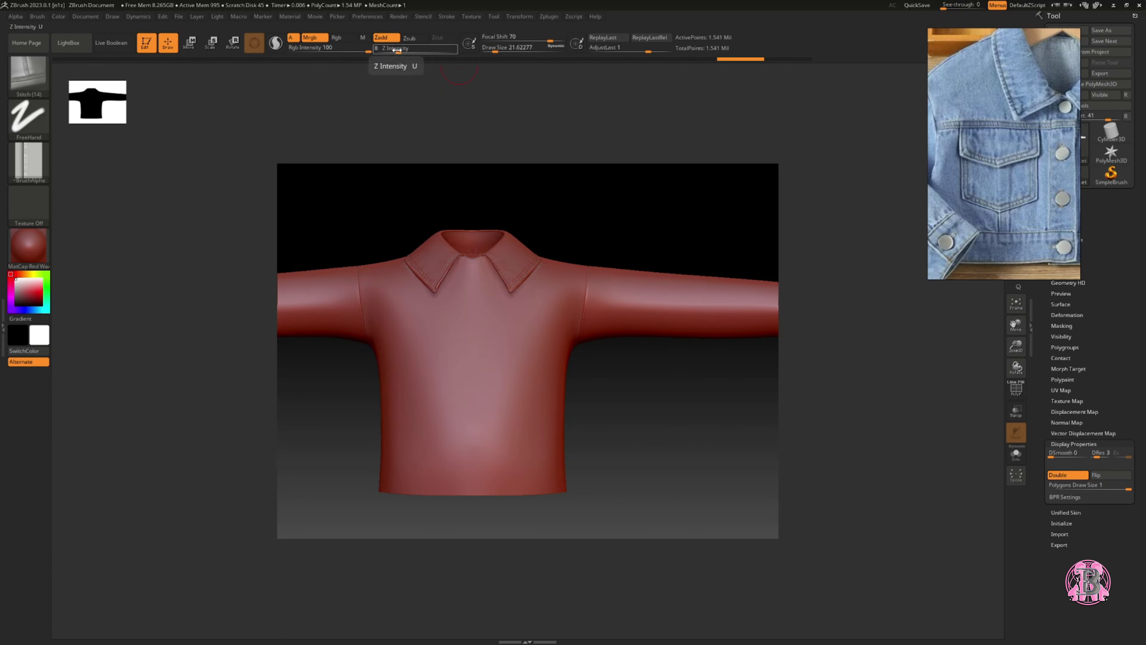
left_click(401, 51)
left_click_drag(371, 329, 426, 327)
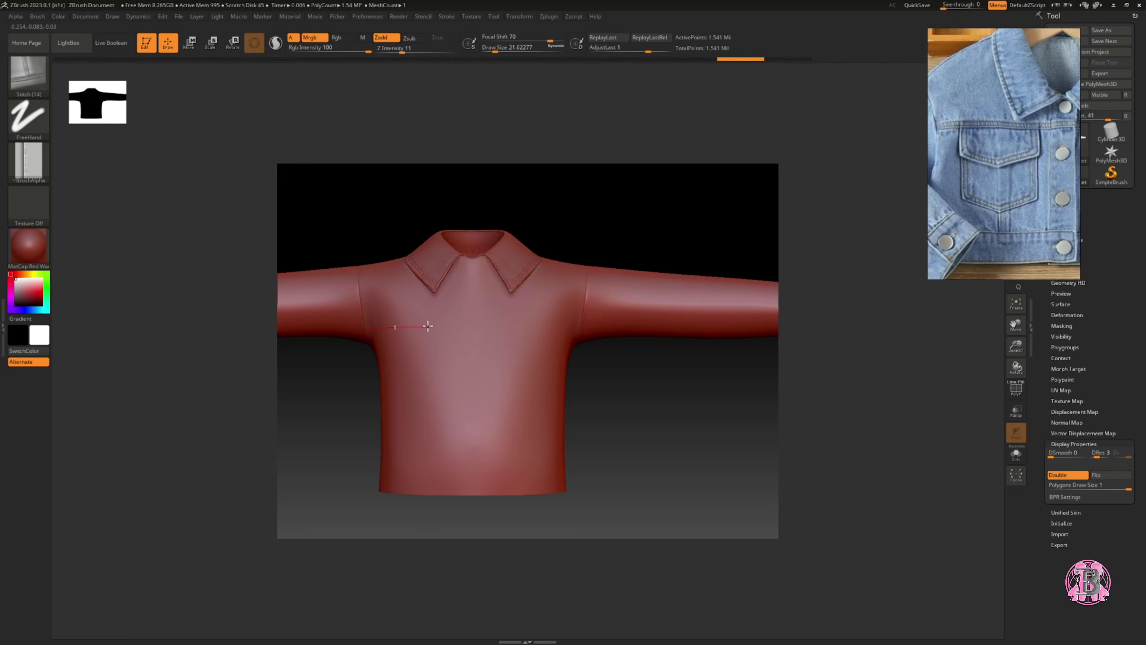
left_click_drag(522, 321, 570, 321)
mouse_move(460, 340)
right_mouse_down()
mouse_move(394, 342)
mouse_move(361, 327)
mouse_move(378, 341)
right_mouse_up()
key("shift")
key("ctrl+z")
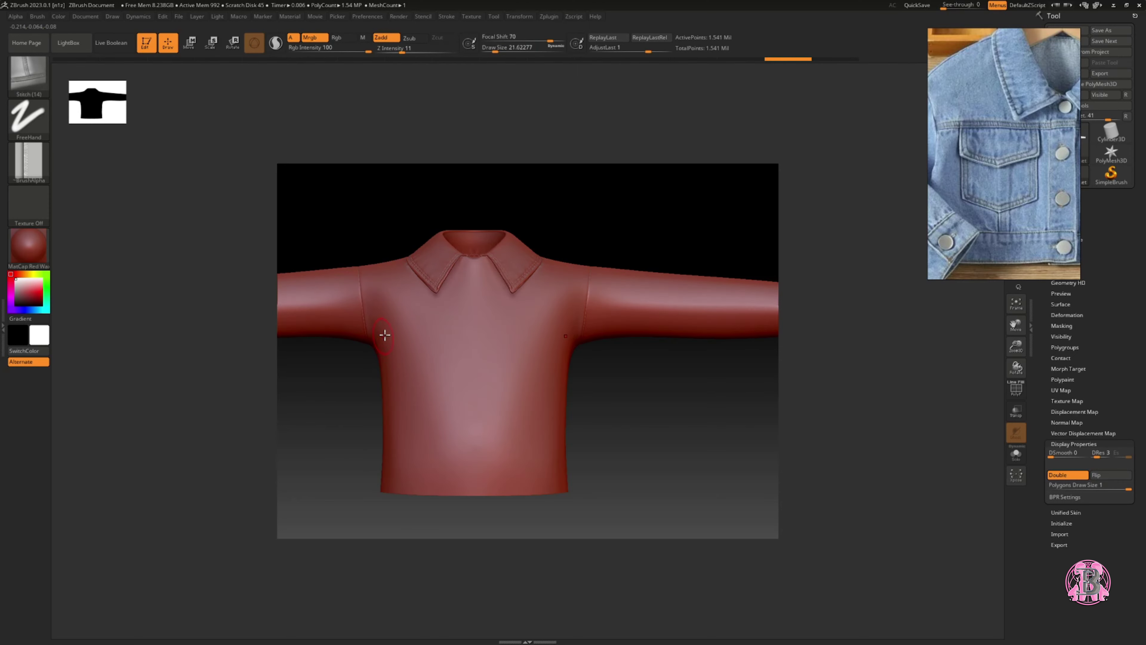
Raise the Z Intensity to 14 and stitch a straight horizontal seam across the chest at underarm height.
left_click_drag(408, 49, 409, 49)
mouse_move(458, 325)
left_mouse_down()
mouse_move(555, 325)
mouse_move(537, 318)
mouse_move(560, 315)
left_mouse_up()
right_click_drag(560, 315, 514, 351)
key("ctrl+z")
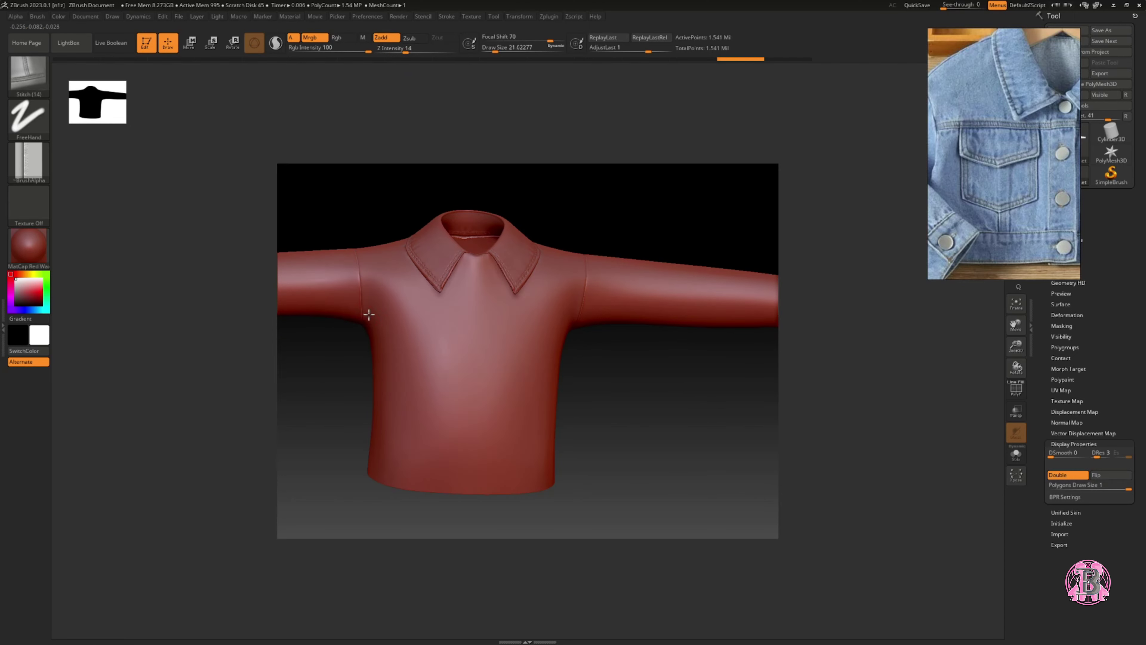
left_click_drag(442, 322, 570, 315)
mouse_move(408, 345)
right_mouse_down()
mouse_move(372, 362)
mouse_move(378, 354)
right_mouse_up()
key("ctrl+z")
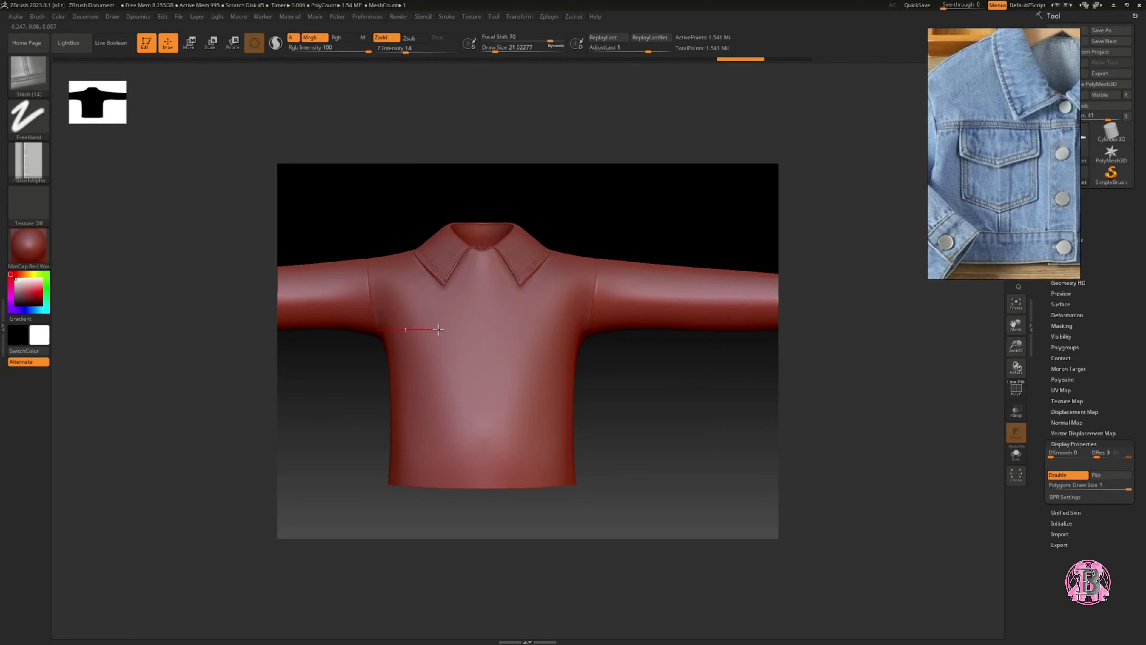
left_click_drag(494, 327, 578, 322)
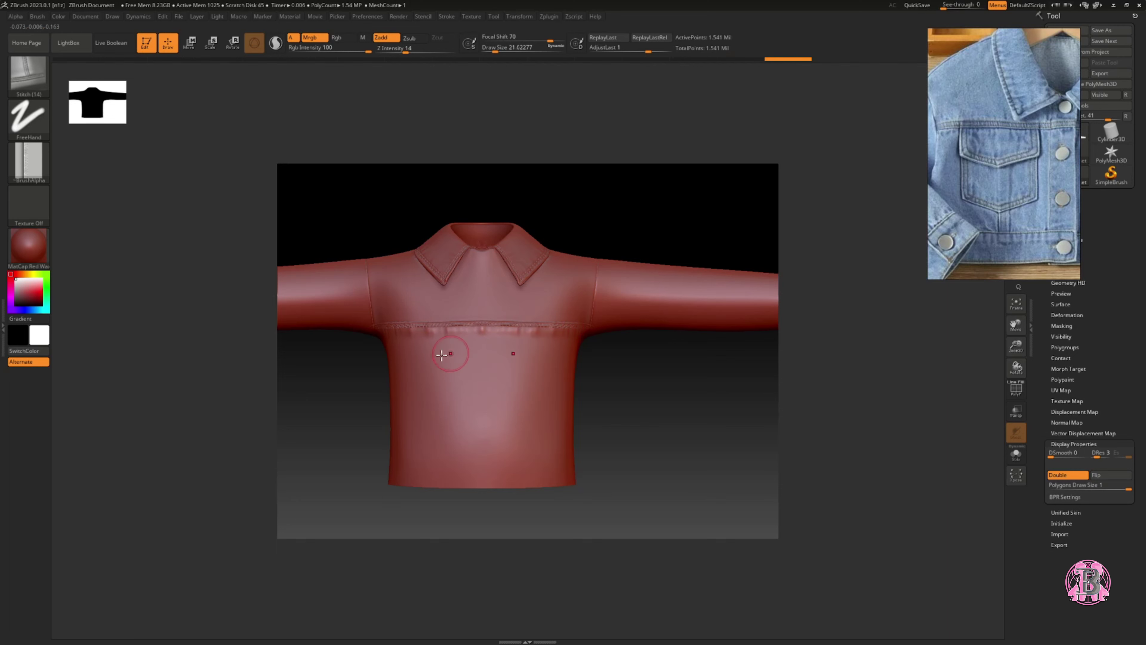
Try short vertical stitch lines running down from the horizontal chest seam, then undo them.
right_click_drag(448, 353, 388, 373)
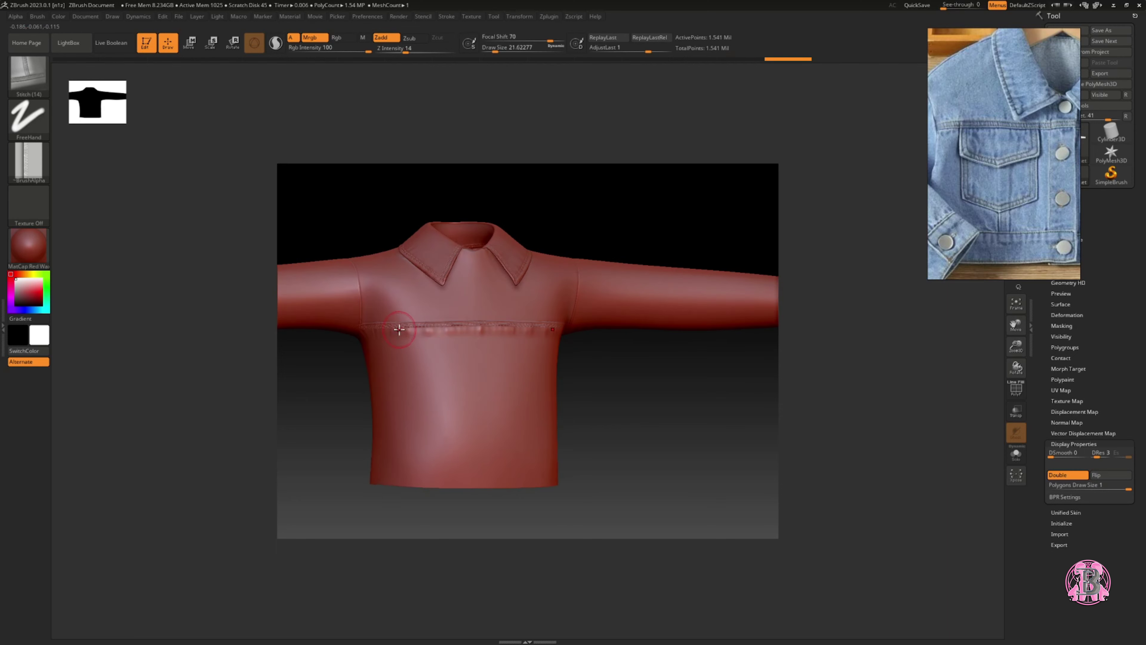
left_click_drag(397, 325, 399, 345)
left_click_drag(399, 417, 400, 441)
left_click_drag(456, 386, 524, 395)
mouse_move(523, 394)
right_mouse_down()
mouse_move(486, 380)
mouse_move(501, 386)
right_mouse_up()
key("ctrl+z")
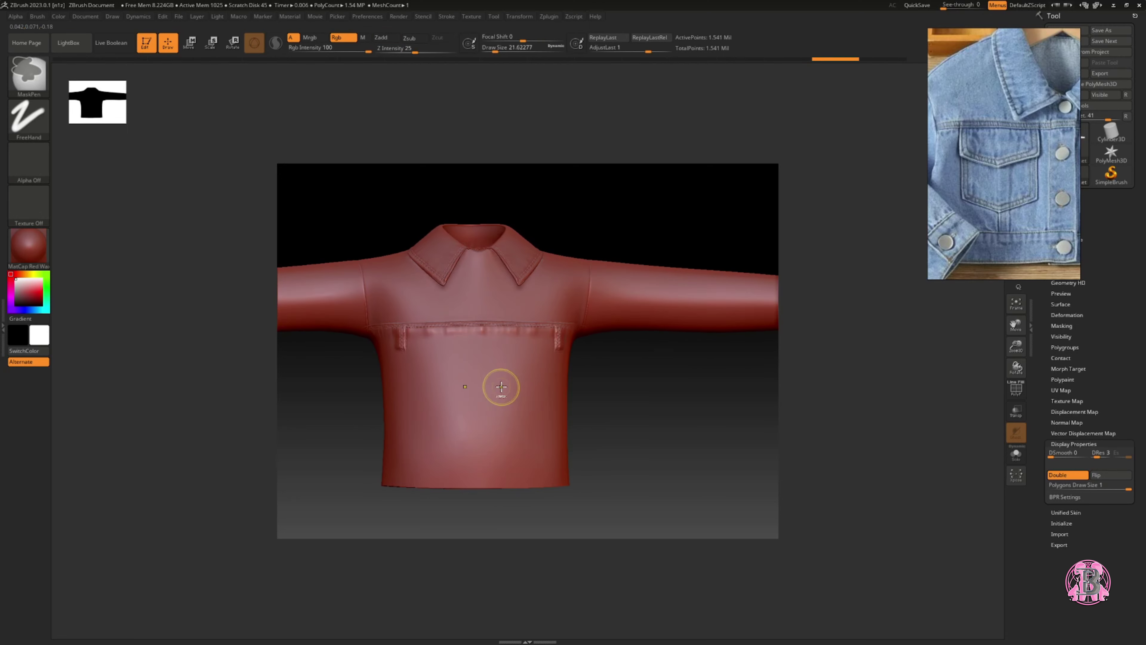
Load the pocket-shaped brush from the LightBox library and stamp a mirrored pair of chest pockets directly beneath the horizontal seam.
left_click(82, 46)
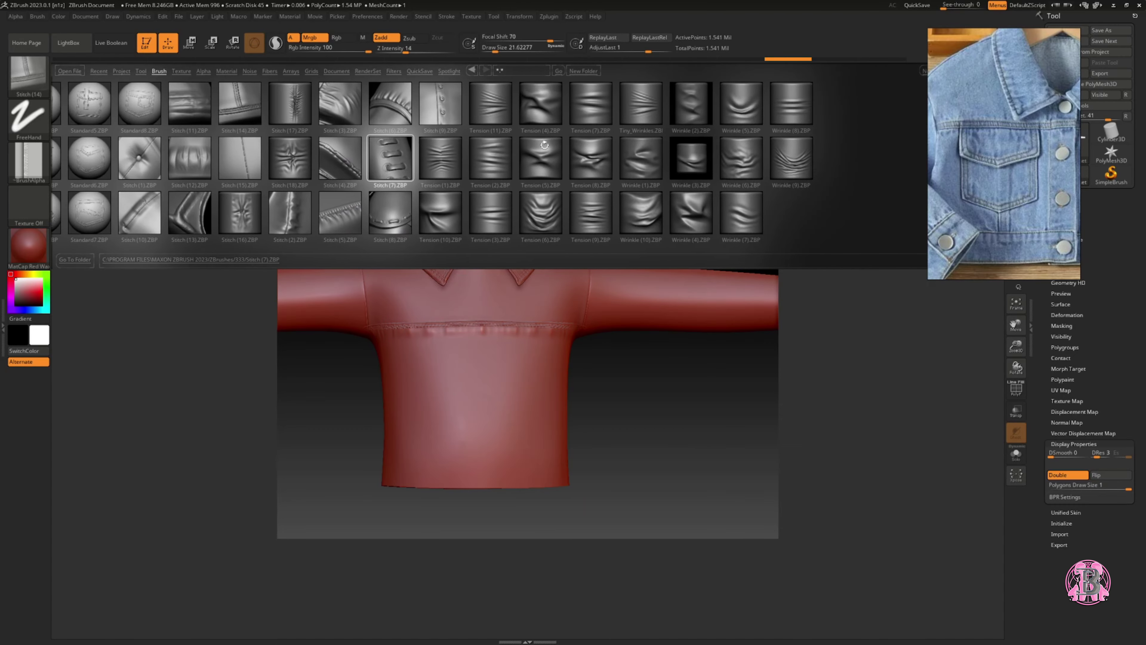
left_click_drag(208, 119, 406, 149)
double_click(410, 152)
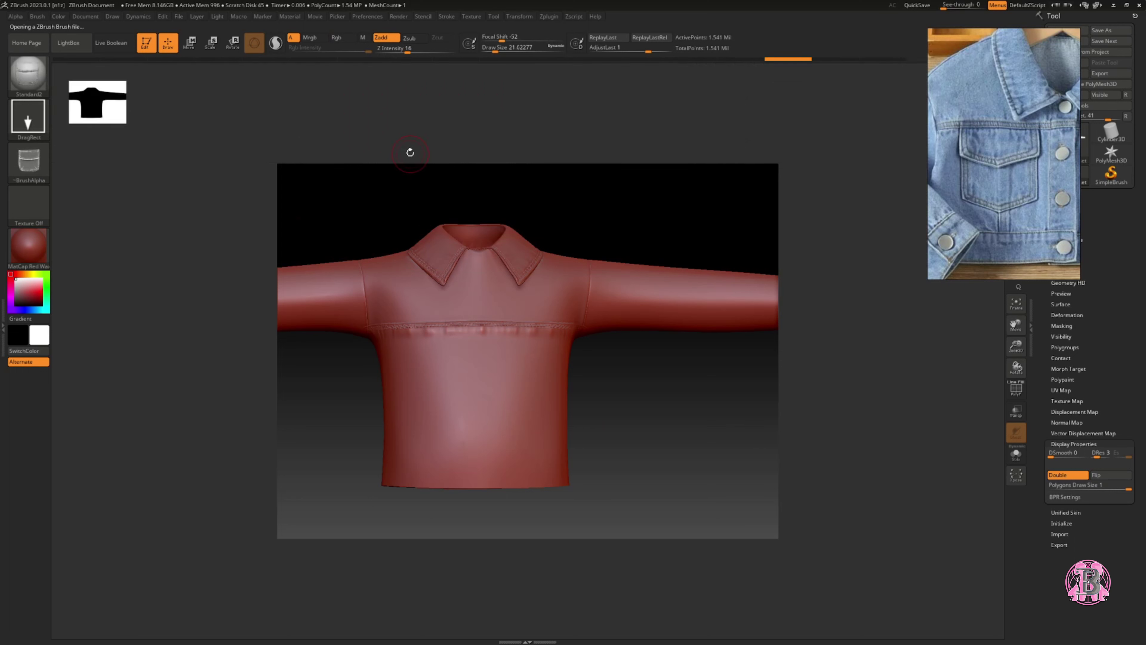
mouse_move(443, 390)
left_mouse_down()
mouse_move(458, 396)
mouse_move(428, 385)
mouse_move(437, 394)
left_mouse_up()
right_click_drag(436, 394, 478, 273)
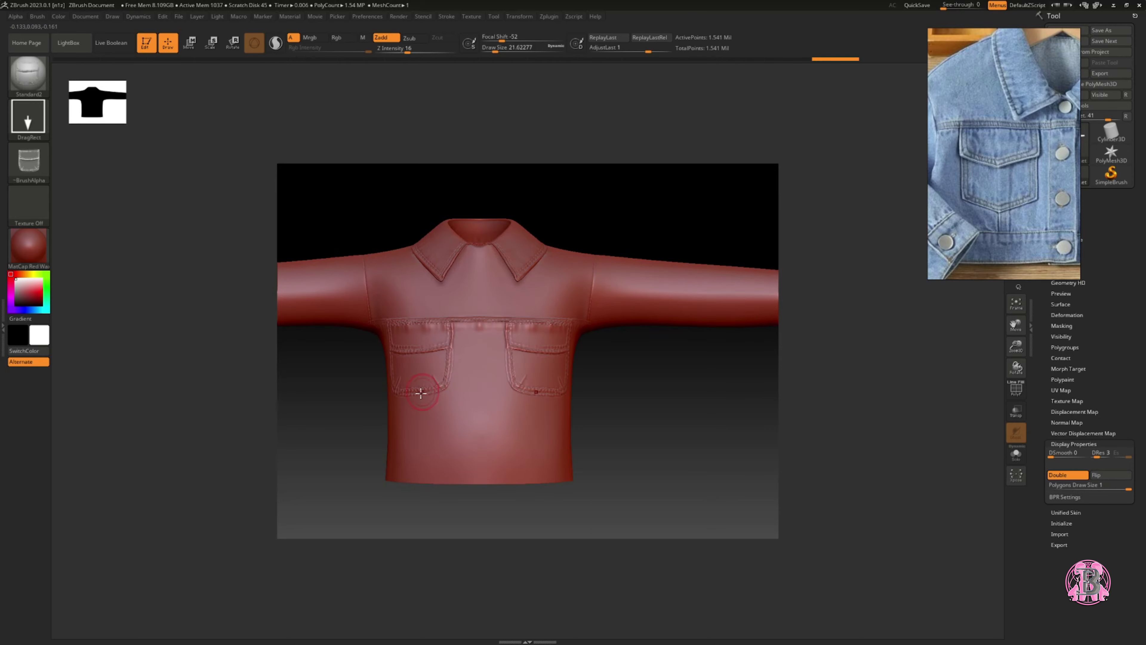
right_click_drag(406, 251, 417, 305)
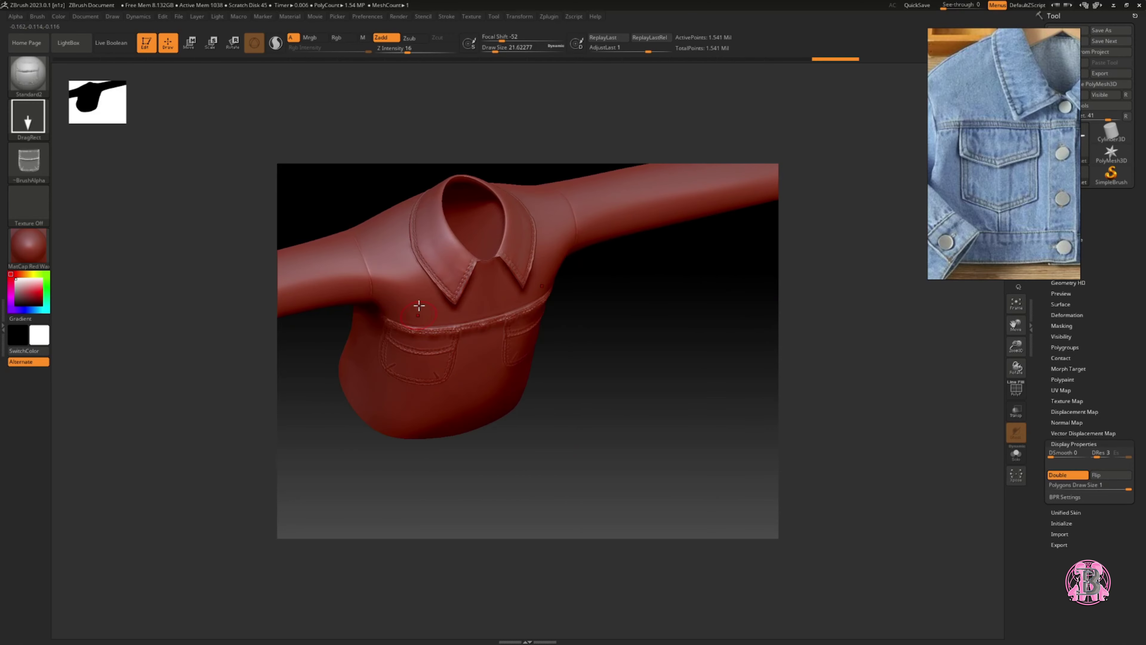
Load the Stitch (9) button-placket brush and raise its Lazy Mouse settings, with LazySmooth at 10 and a larger LazyRadius.
scroll(523, 166, "down", 5)
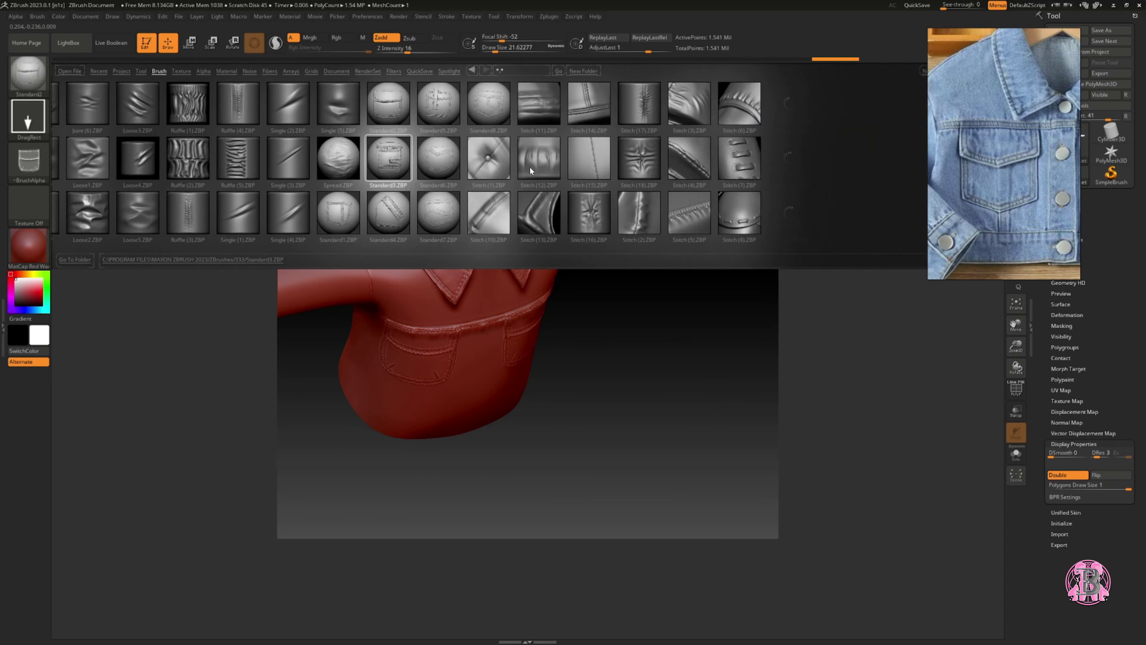
double_click(688, 112)
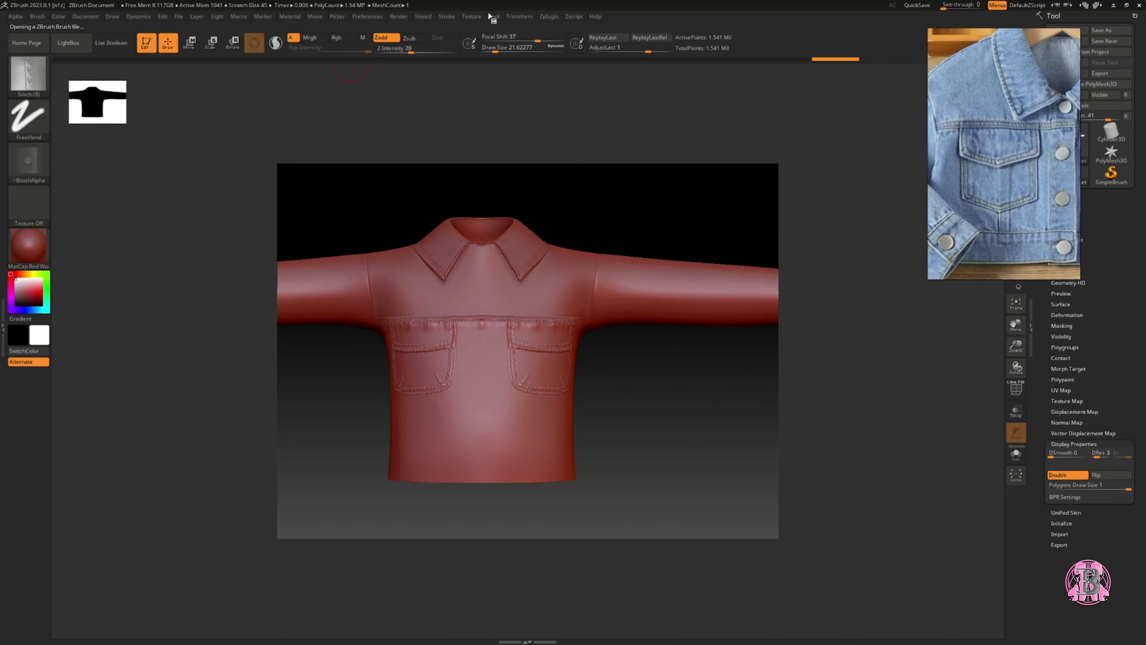
left_click(518, 18)
left_click(447, 17)
left_click_drag(507, 205, 538, 202)
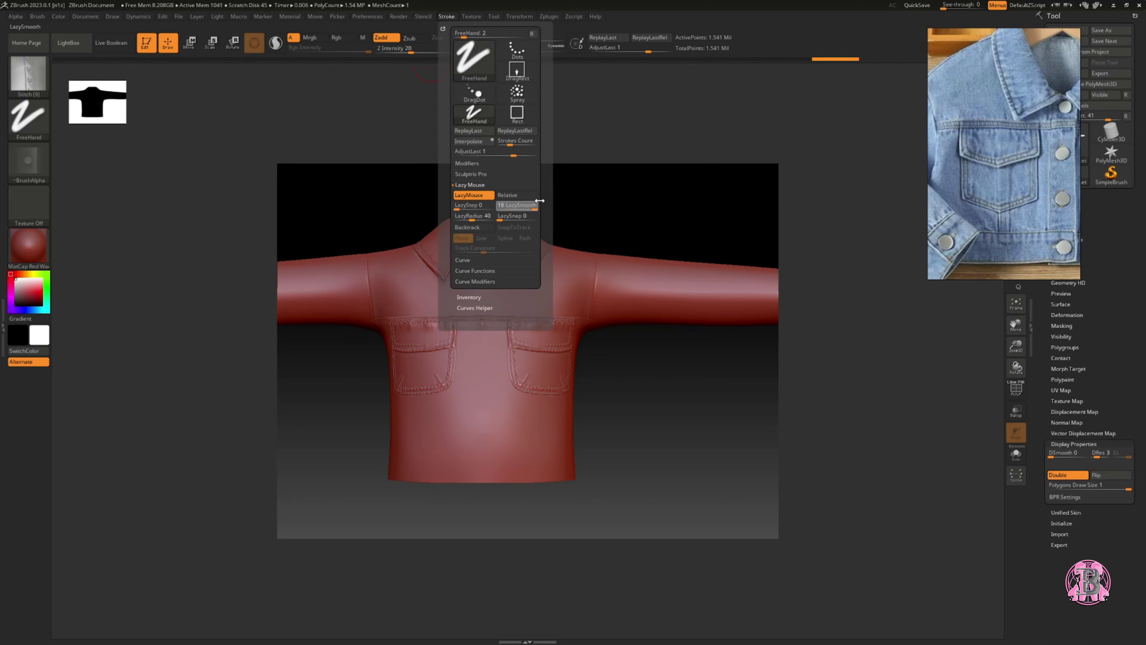
left_click_drag(472, 217, 512, 216)
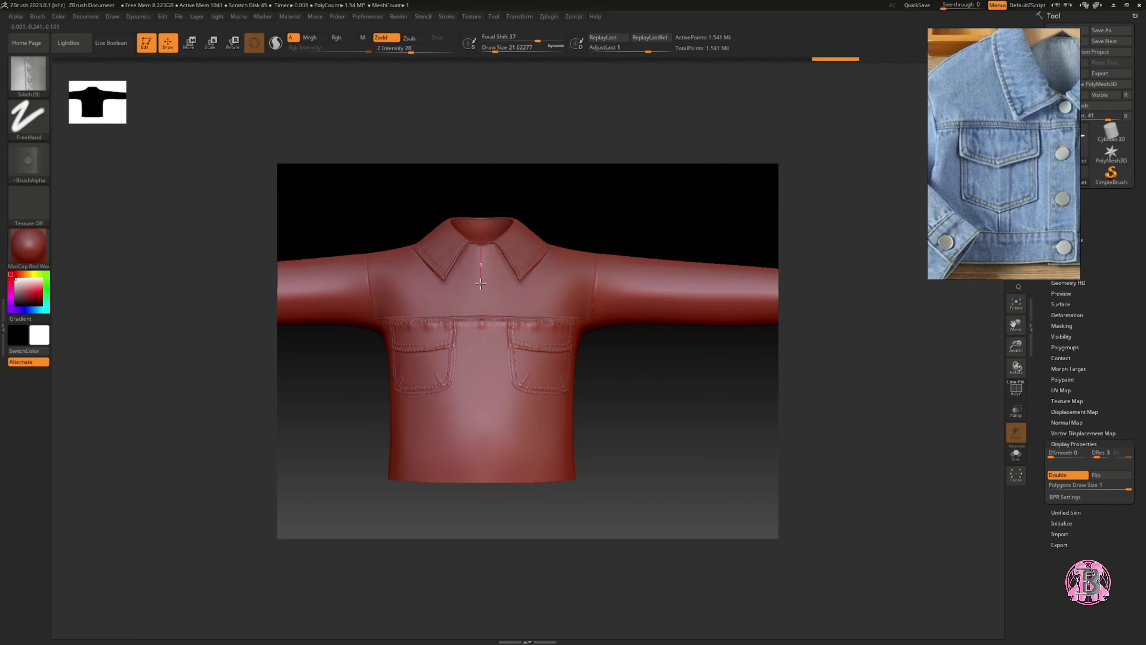
Try a buttoned placket stroke down the centre front of the jacket, then undo the stroke.
left_click_drag(481, 326, 485, 373)
left_click_drag(485, 415, 483, 456)
key("ctrl+z")
Set Z Intensity to 15 and Draw Size to about 51.2, and retry the buttoned placket along the centre front.
left_click_drag(412, 51, 418, 50)
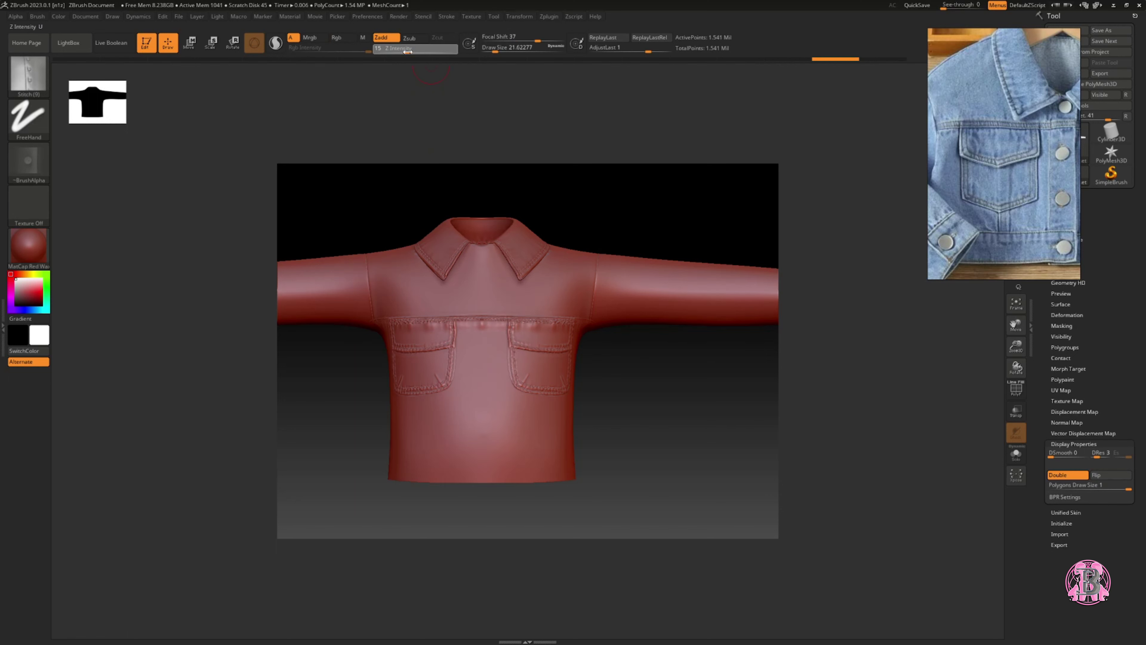
left_click_drag(496, 51, 502, 51)
left_click_drag(482, 264, 482, 481)
key("ctrl+z")
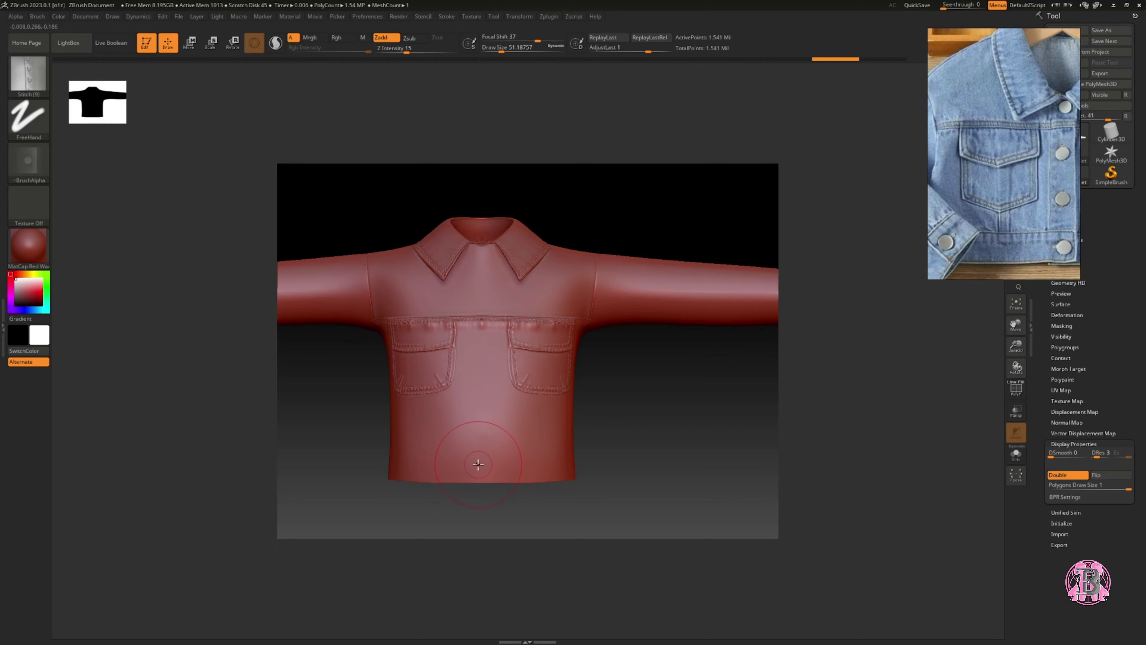
left_click_drag(483, 481, 483, 172)
Try other seam brushes from the LightBox library, ending with the double-line ER_FLB_02 brush.
key("comma")
double_click(493, 202)
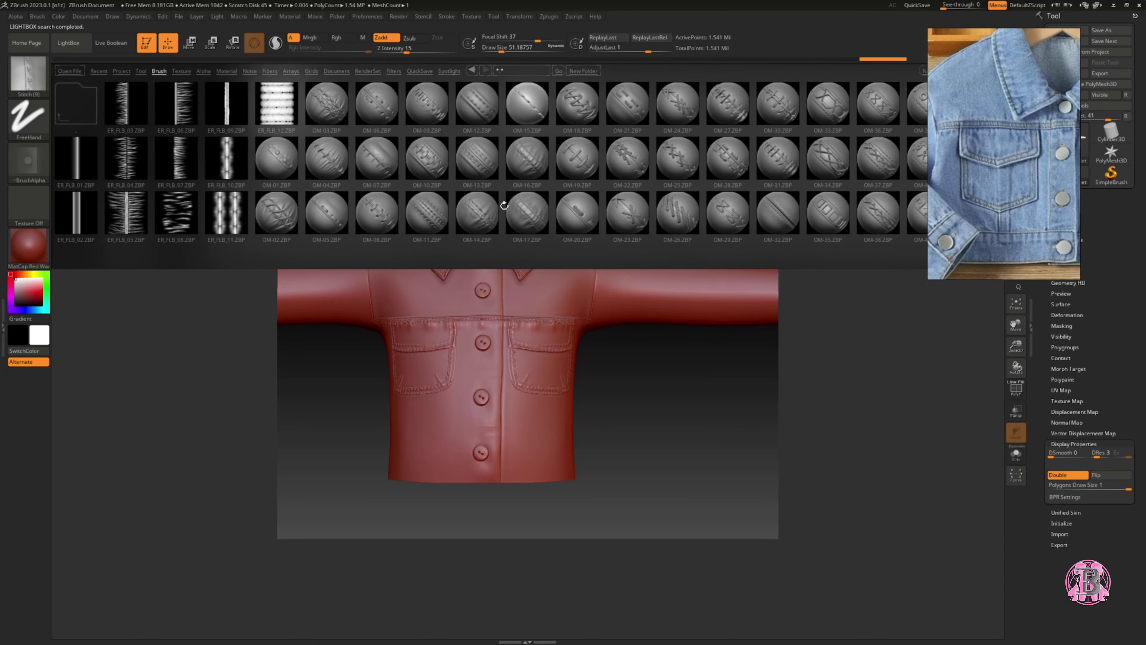
double_click(774, 195)
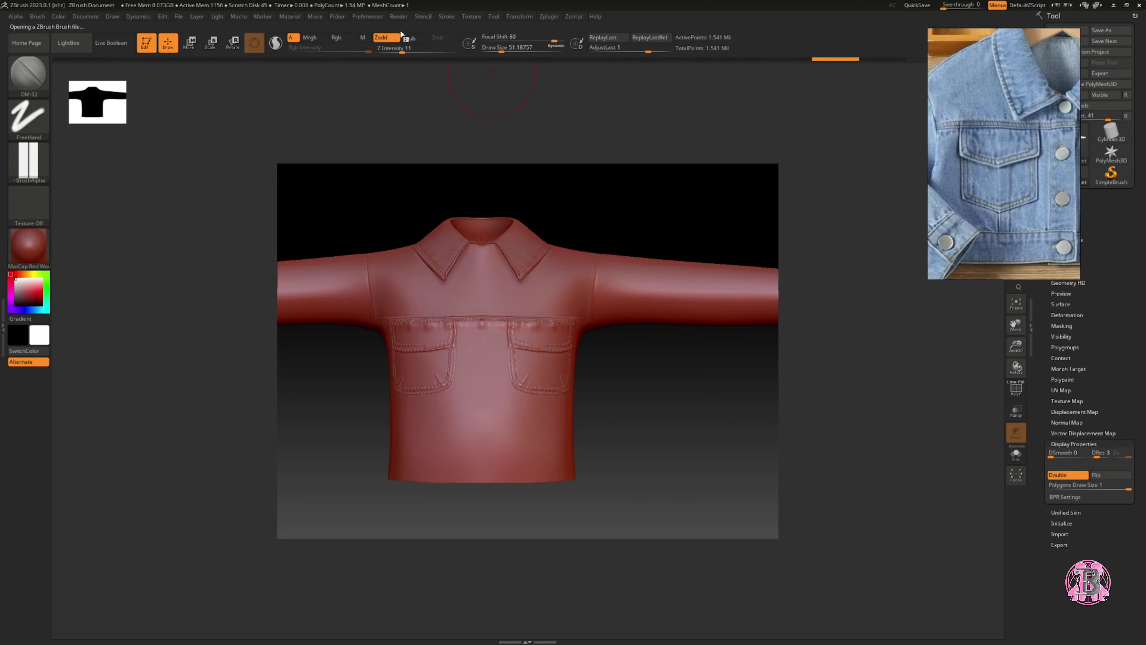
left_click(68, 43)
double_click(83, 202)
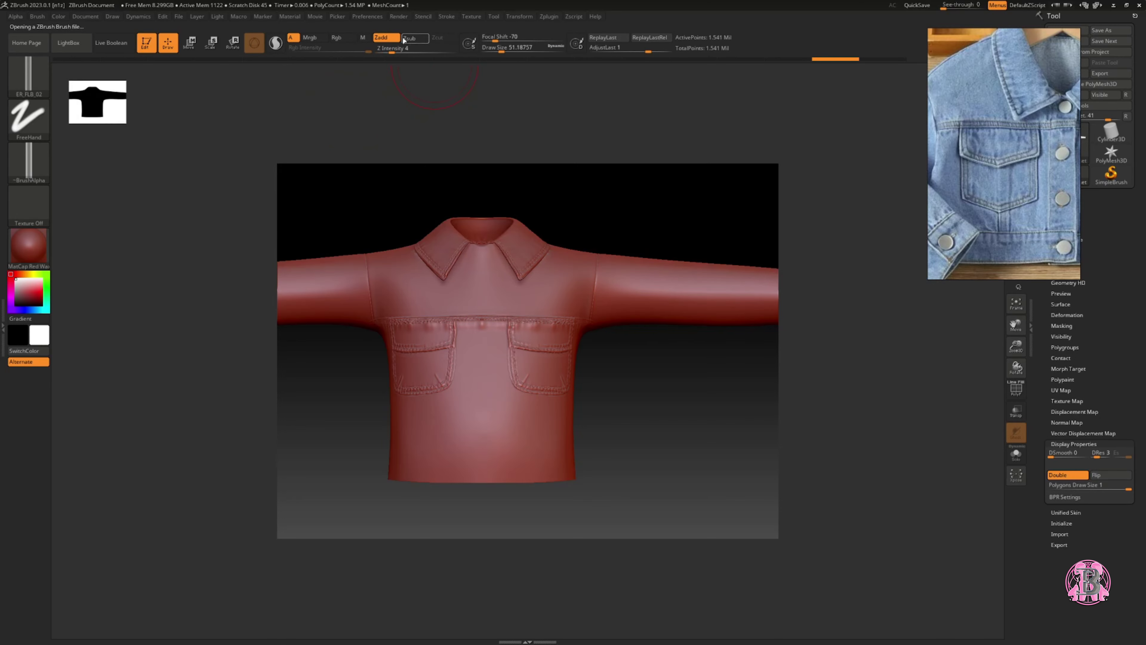
Adjust the Lazy Mouse smoothing and set Draw Size to about 36.9, then try a vertical seam down the front and undo it.
left_click(447, 16)
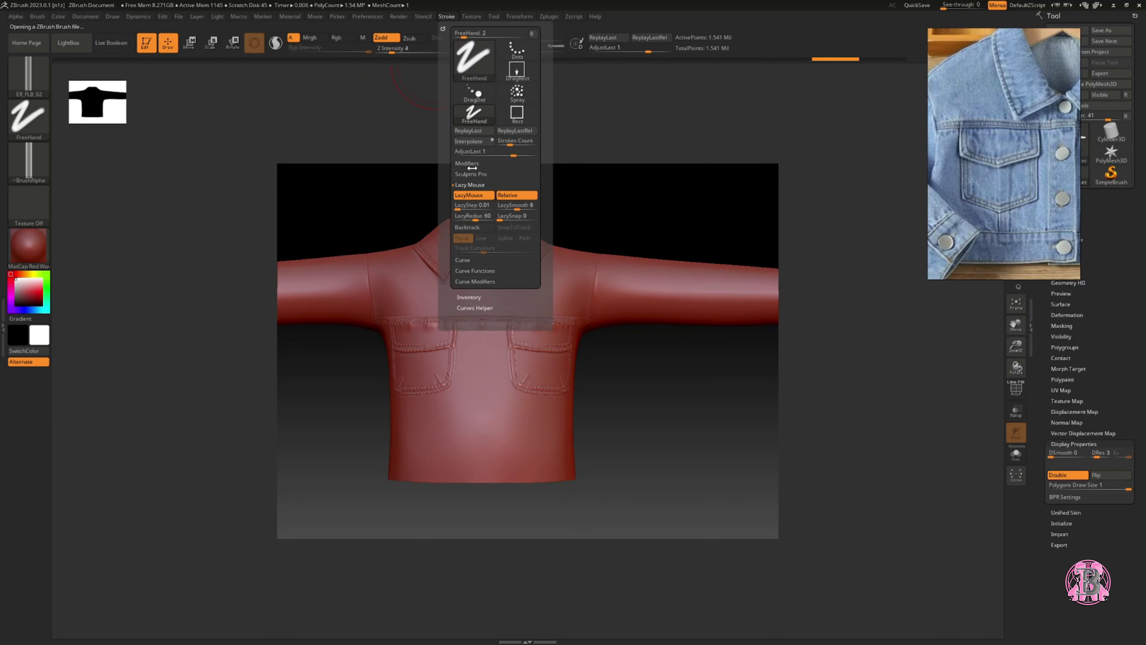
left_click(508, 196)
left_click_drag(463, 208, 445, 207)
left_click_drag(516, 207, 550, 209)
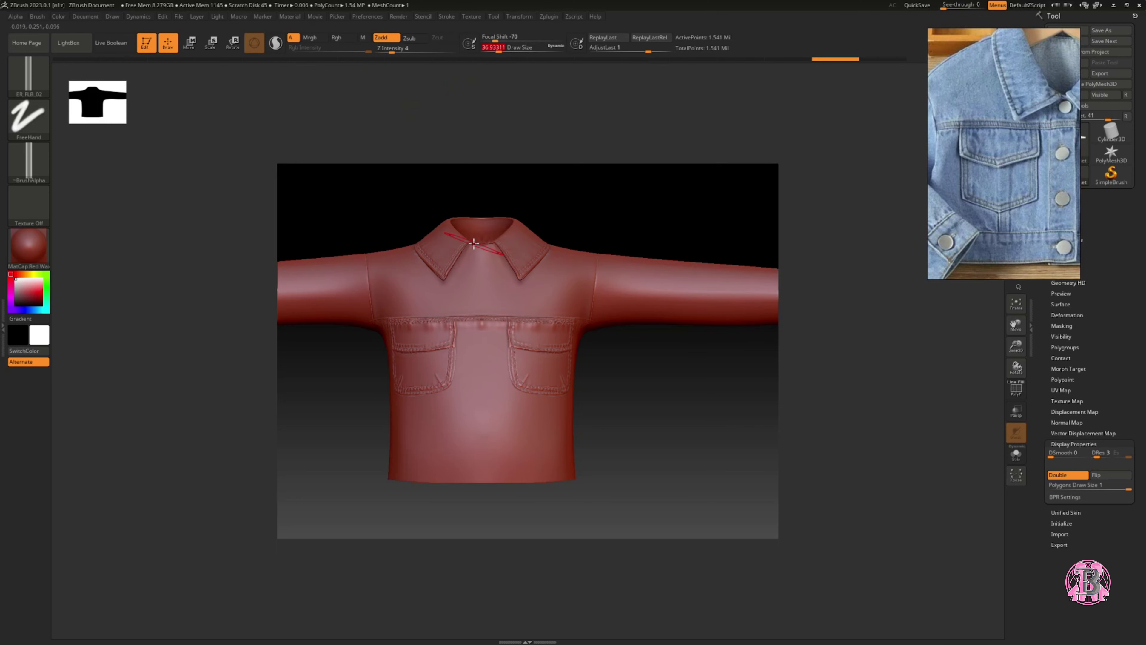
left_click_drag(474, 244, 473, 393)
key("ctrl+z")
Load the ER_FLB_01 single-line seam brush, setting Draw Size to about 25.1 and Z Intensity to 8.
left_click(68, 43)
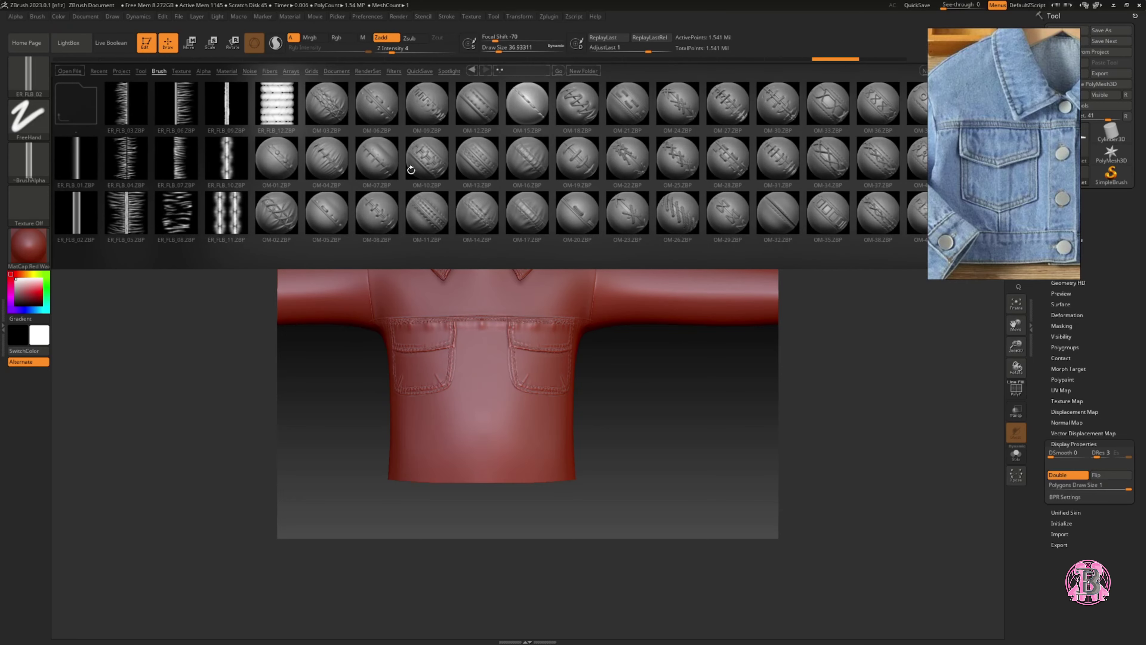
double_click(76, 158)
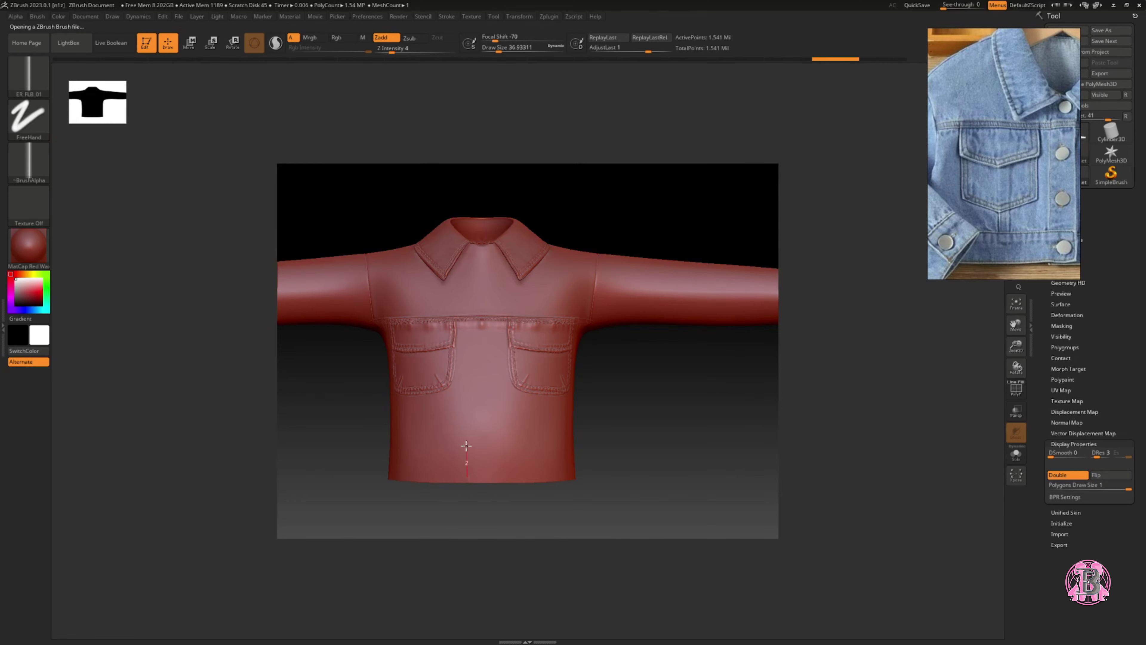
left_click_drag(499, 51, 496, 51)
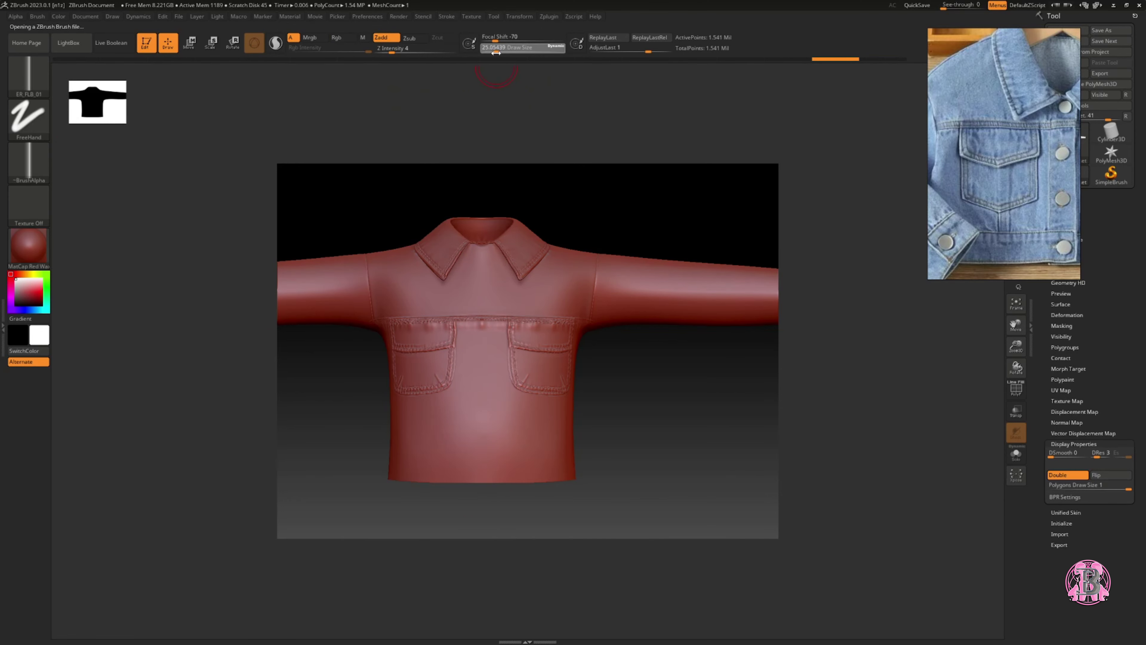
left_click(394, 49)
type("8")
key("Return")
left_click(446, 16)
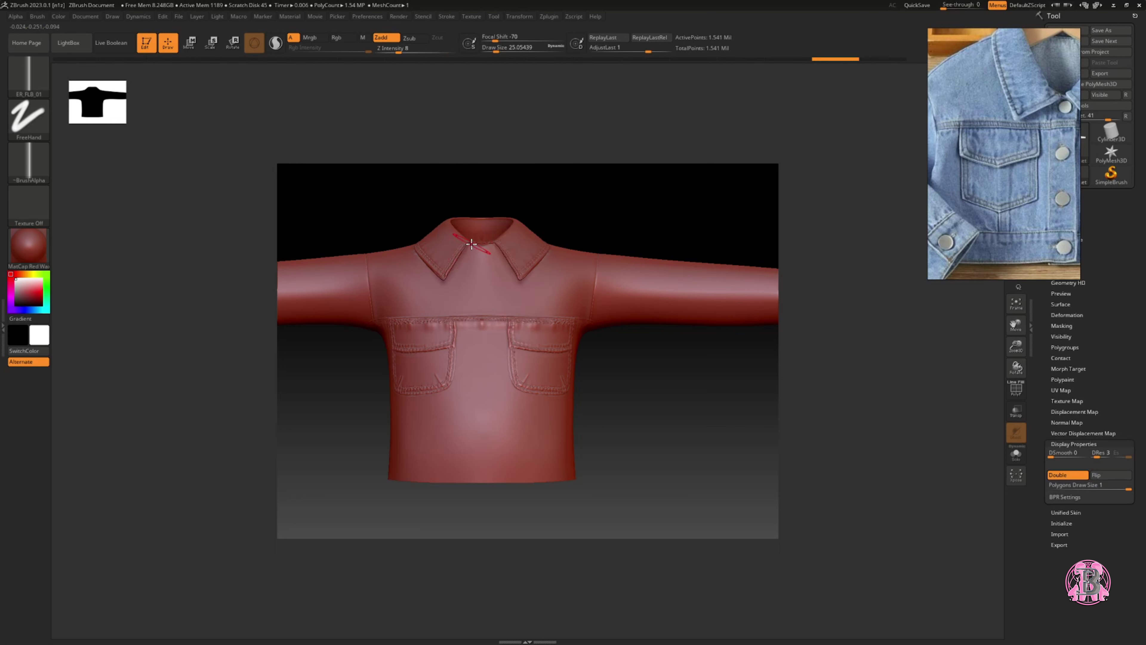
Try two parallel vertical placket seams from the neckline to the hem, then undo them.
left_click_drag(471, 244, 472, 288)
left_click_drag(471, 338, 471, 383)
left_click_drag(470, 586, 470, 586)
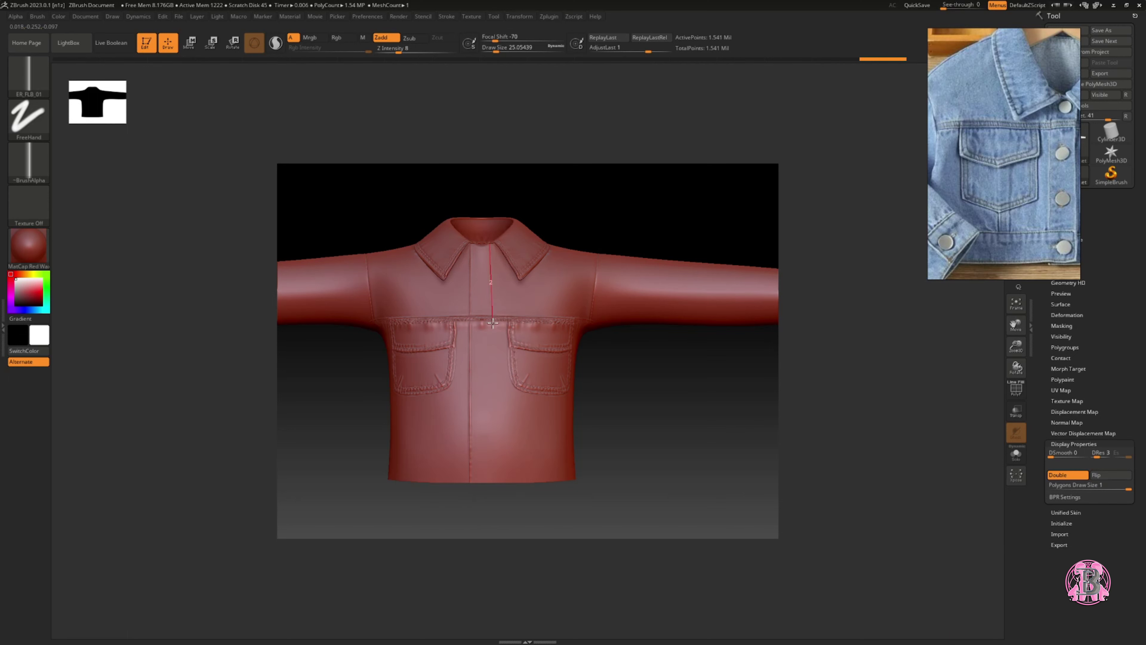
left_click_drag(494, 362, 495, 389)
key("ctrl+z")
mouse_move(499, 488)
left_mouse_down()
mouse_move(496, 469)
mouse_move(500, 481)
left_mouse_up()
Set Z Intensity to 12 and draw a straight vertical seam just left of the centre front from neckline to hem, redoing the first attempt.
left_click_drag(399, 50, 403, 50)
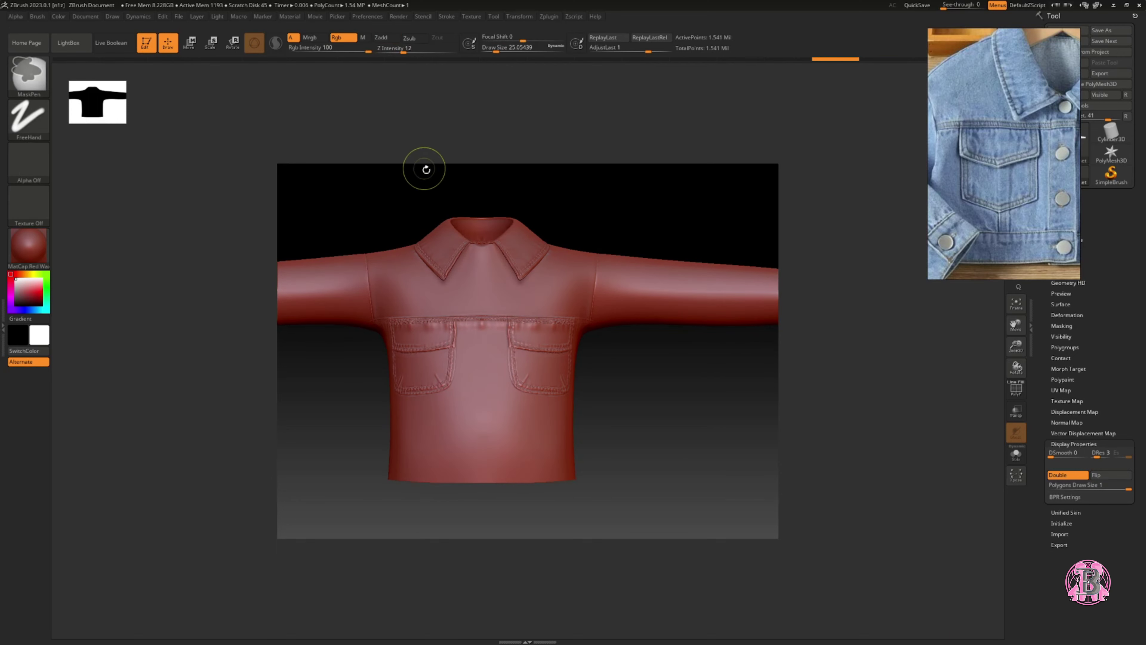
left_click_drag(453, 232, 471, 242)
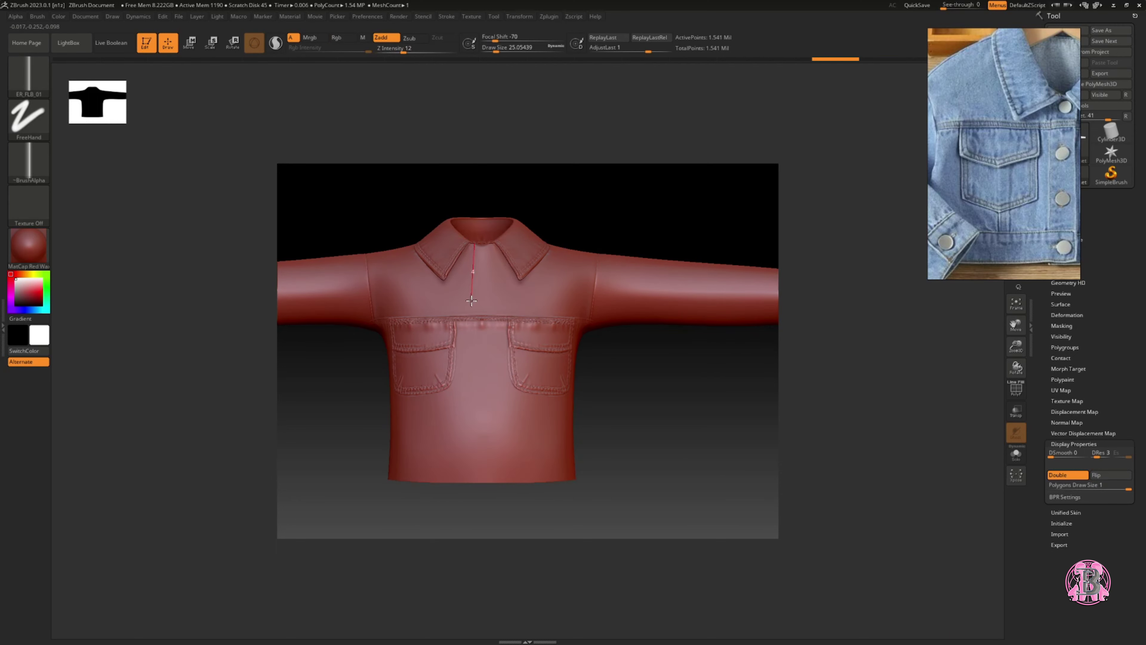
left_click_drag(471, 300, 476, 406)
left_click_drag(481, 485, 484, 515)
key("ctrl+z")
left_click_drag(453, 234, 471, 243)
left_click_drag(471, 401, 473, 446)
left_click_drag(474, 485, 474, 531)
left_click_drag(476, 587, 476, 589)
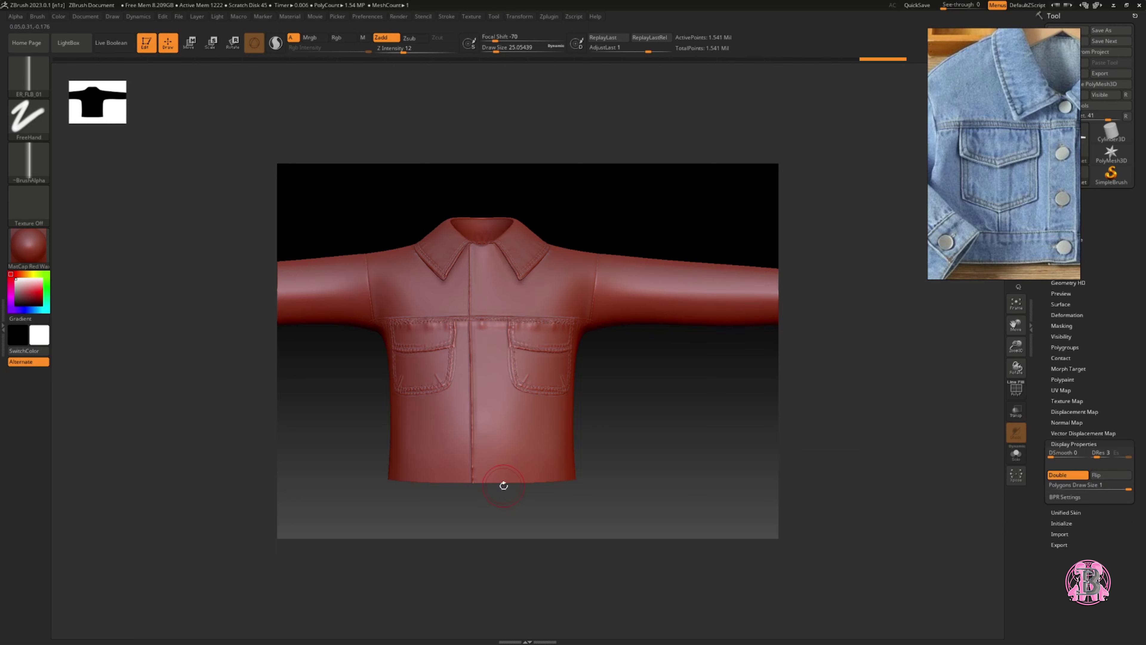
Draw a parallel vertical seam just right of the centre front from the hem up to the neckline to form the placket.
left_click_drag(500, 396, 504, 469)
left_click_drag(494, 333, 494, 282)
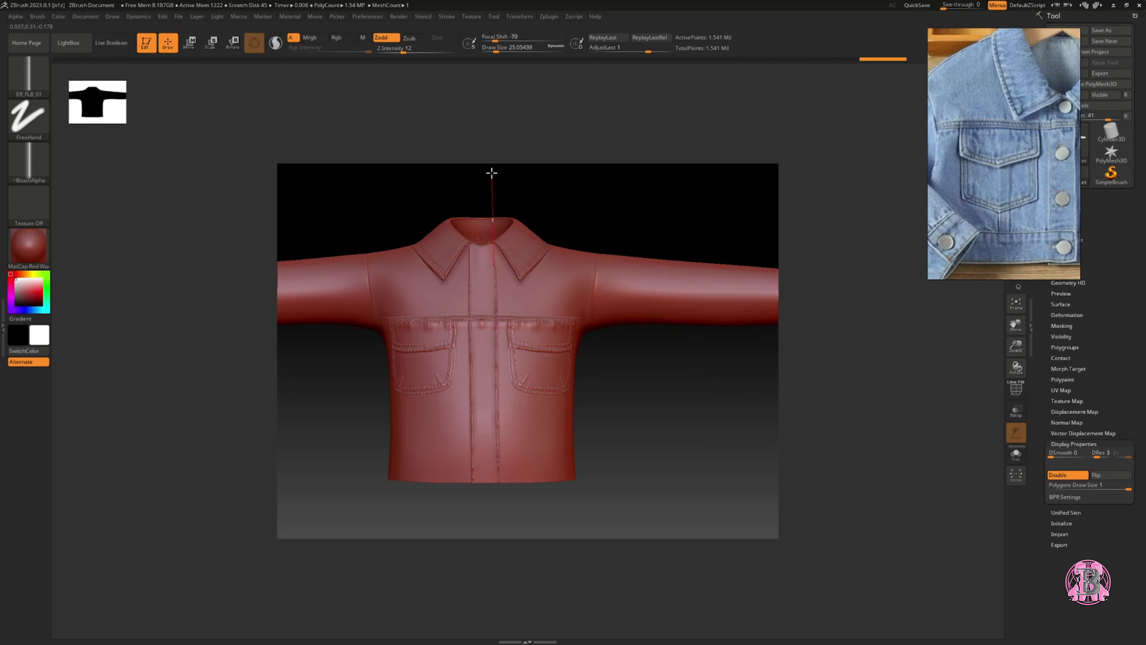
left_click_drag(490, 149, 491, 154)
mouse_move(555, 505)
left_mouse_down()
mouse_move(504, 538)
mouse_move(314, 155)
left_mouse_up()
Load the Button (2) brush and try a button at the top of the placket below the collar.
key("comma")
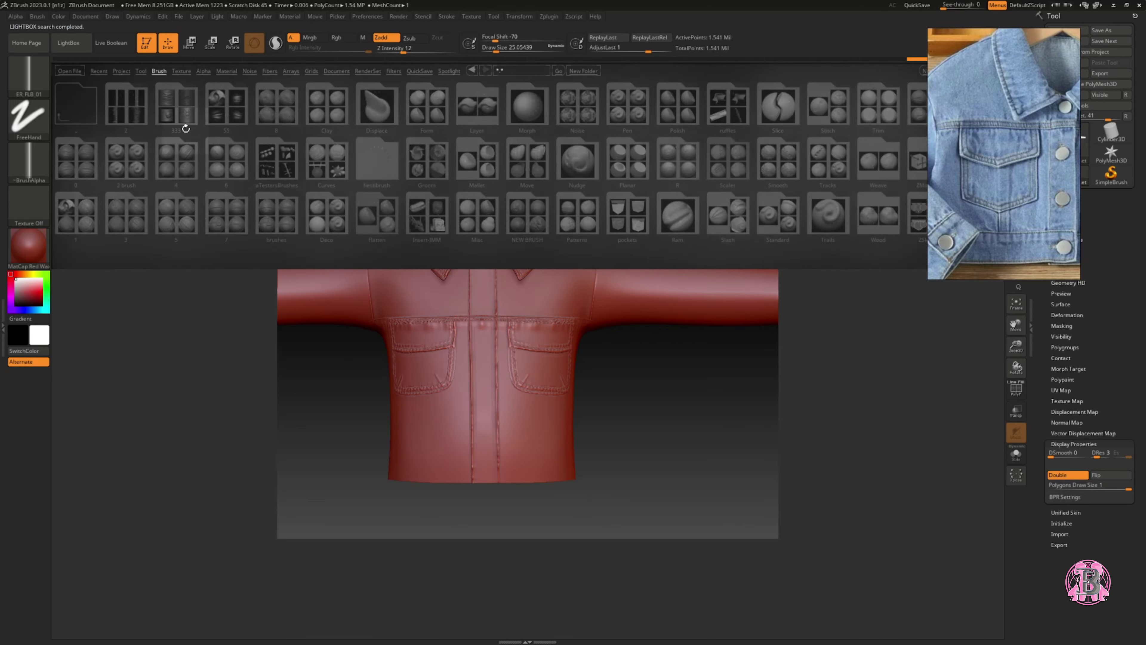
double_click(118, 145)
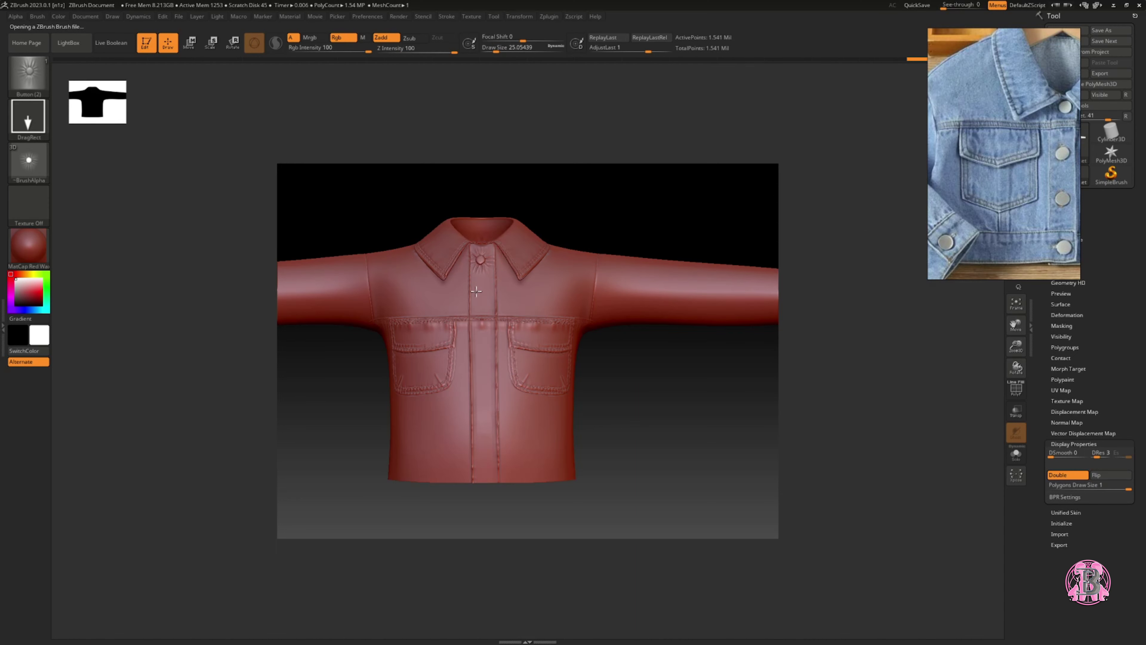
left_click_drag(483, 273, 476, 298)
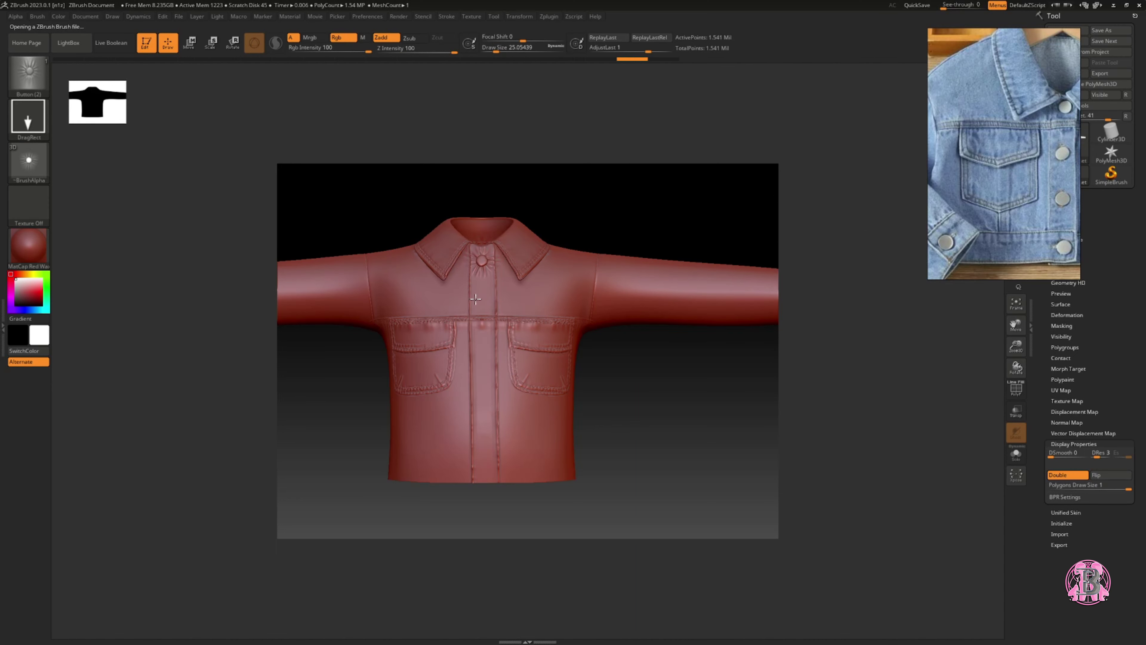
right_click_drag(493, 267, 492, 278)
right_click_drag(484, 327, 484, 325, "shift")
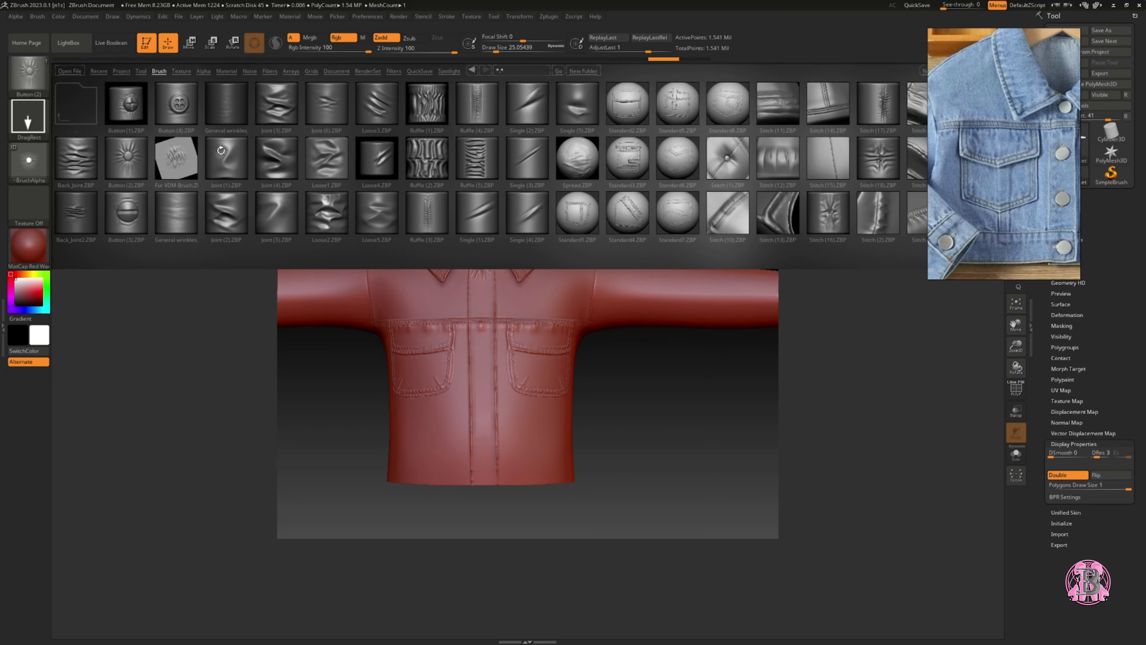
Load the Button (3) brush and test a button near the top of the placket, undoing the stamp.
key("shift")
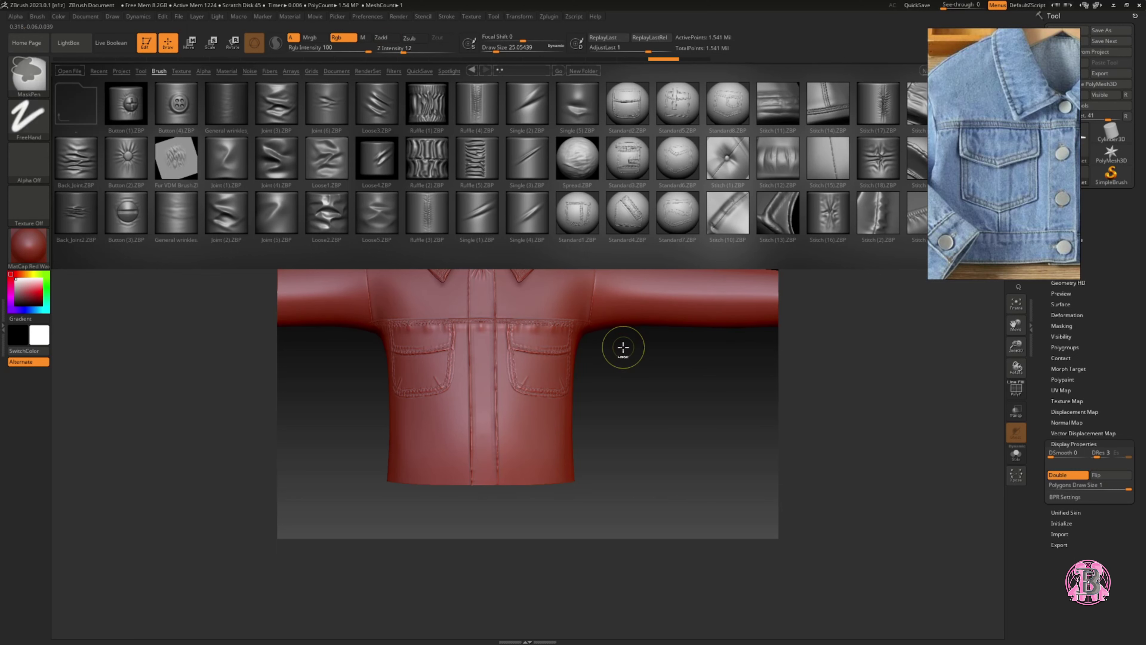
double_click(128, 210)
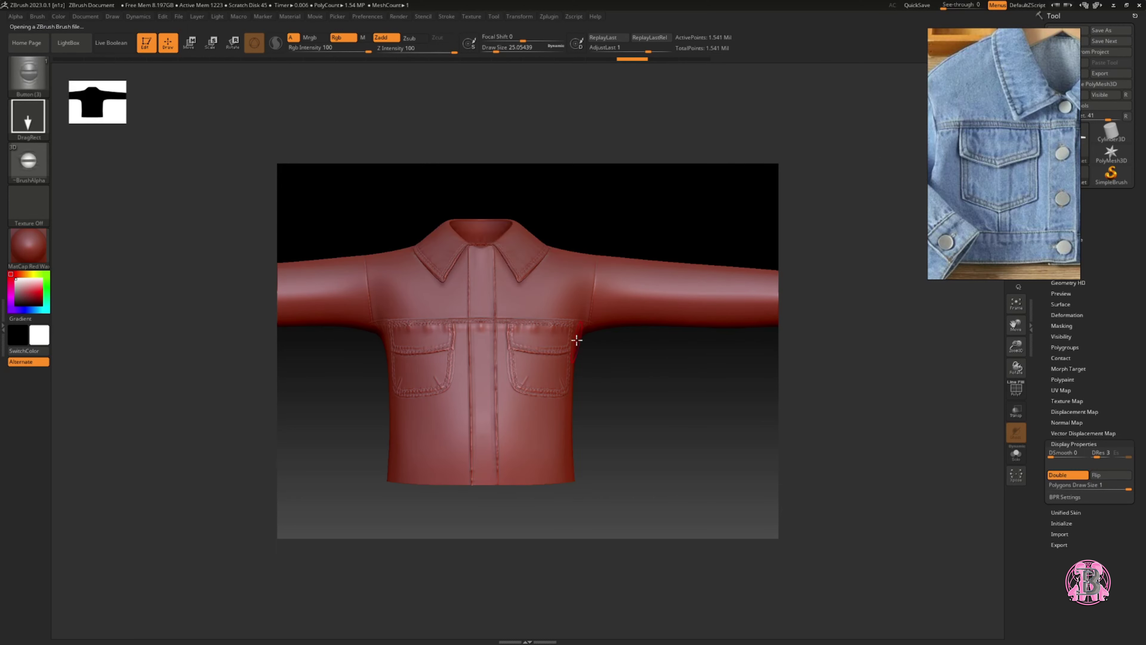
left_click_drag(481, 266, 482, 281)
key("ctrl+z")
left_click(68, 42)
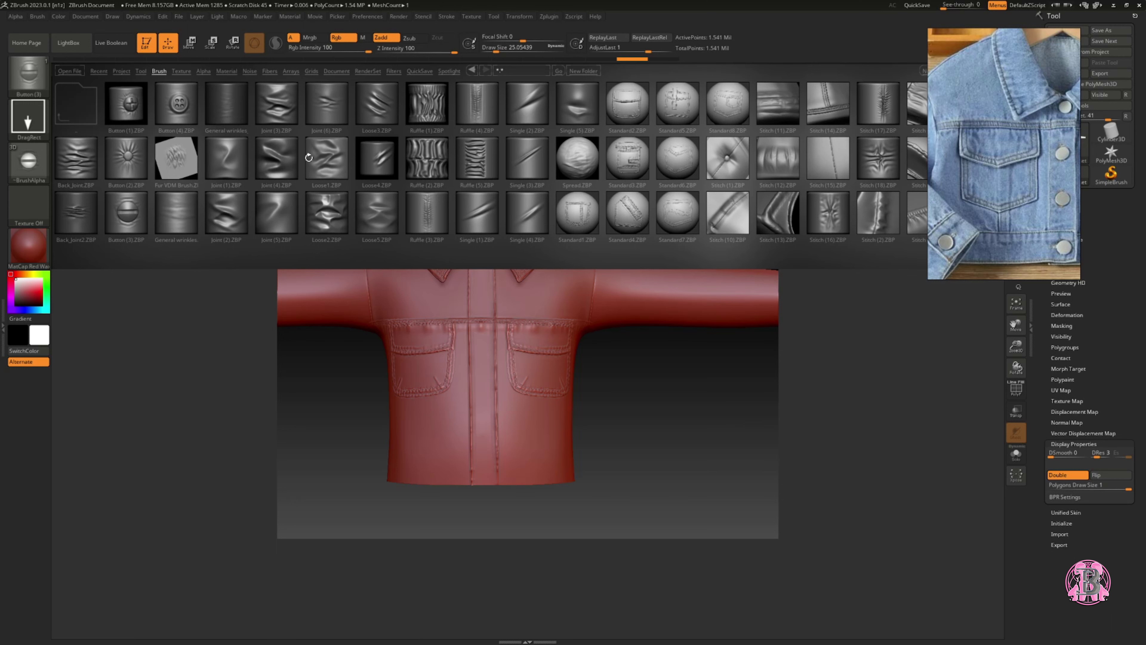
key("comma")
Stamp four buttons down the placket, from just below the collar to near the hem.
left_click_drag(482, 269, 481, 287)
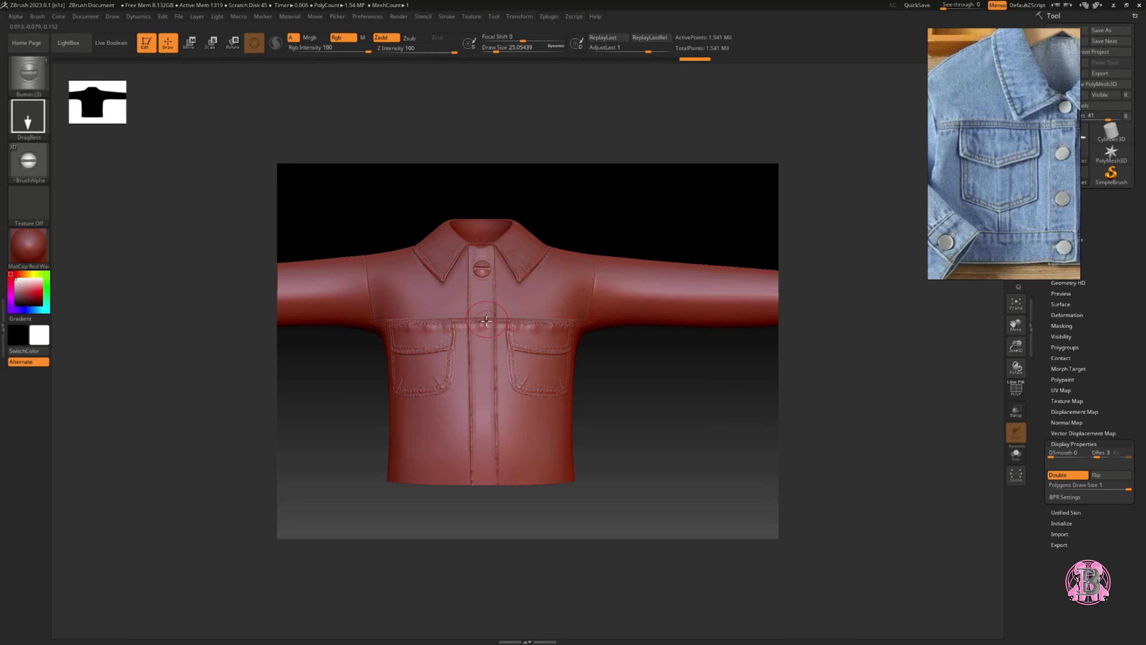
left_click_drag(482, 344, 482, 365)
left_click_drag(484, 394, 486, 407)
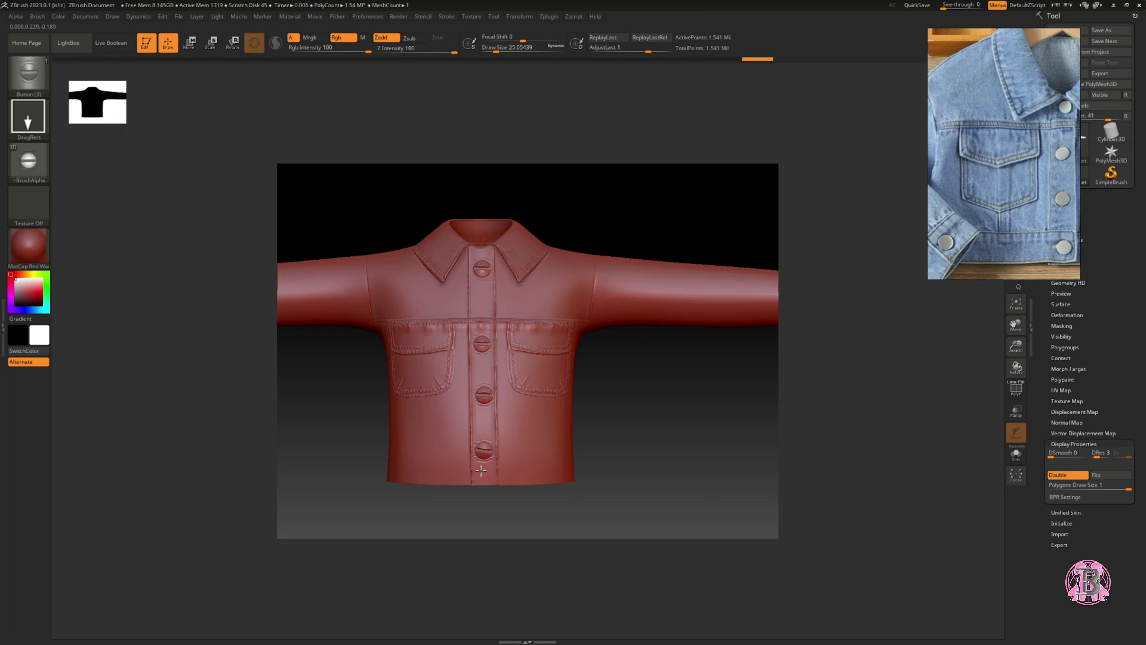
Undo the stamped buttons and the right-hand placket seam, keeping only the first centre-front seam.
key("ctrl+z")
key("ctrl+z")
key("ctrl+z")
key("ctrl+z")
key("ctrl+z")
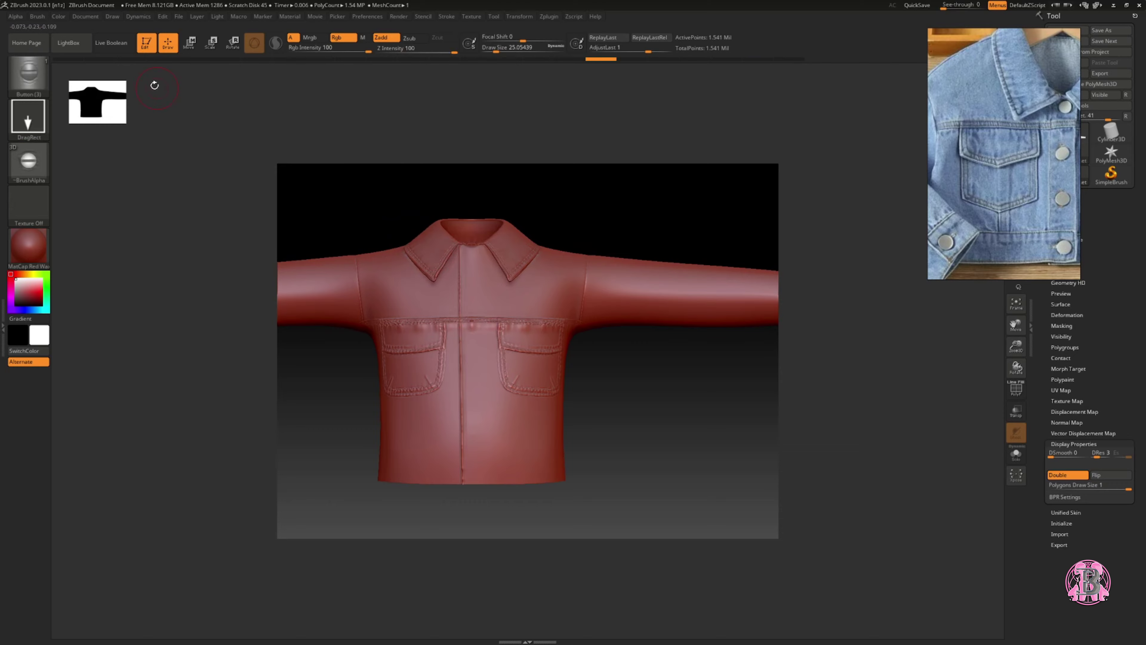
Load the OM-01 stitch brush and try a vertical stroke from the neckline down the jacket front.
left_click(157, 71)
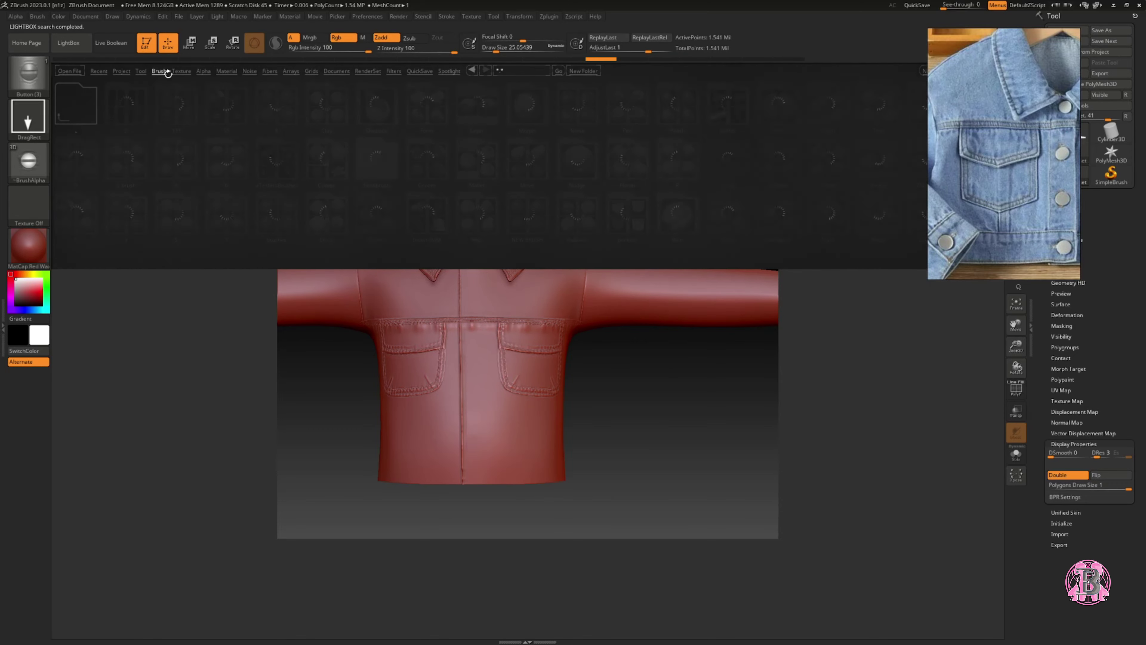
left_click(460, 148)
mouse_move(639, 185)
left_mouse_down()
mouse_move(588, 186)
mouse_move(656, 187)
left_mouse_up()
double_click(289, 158)
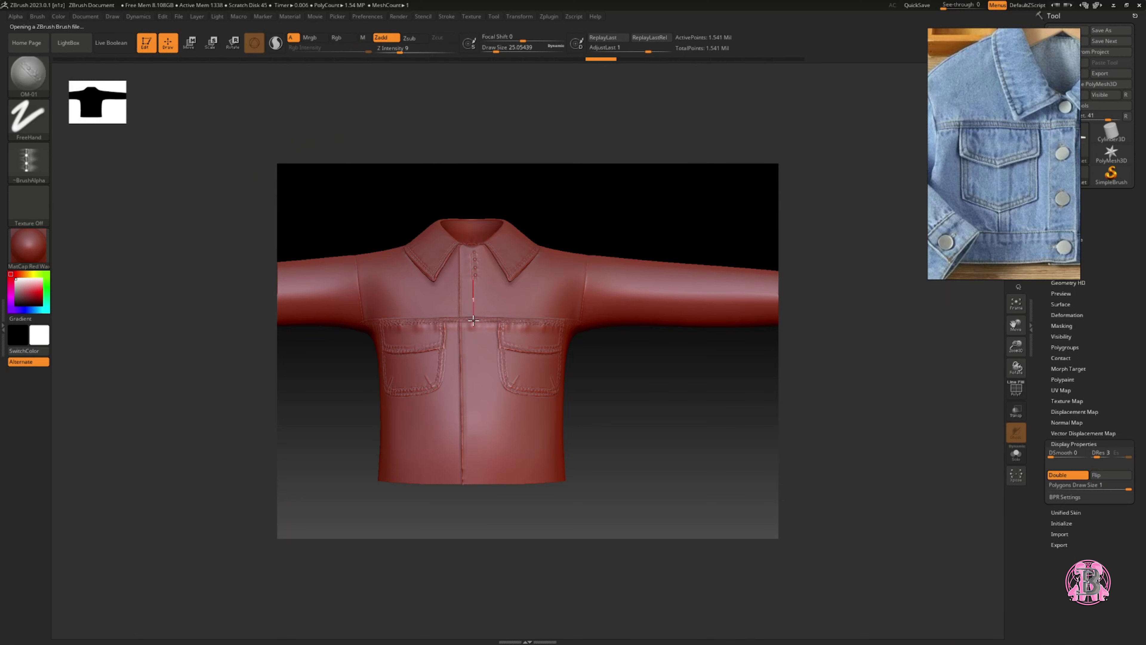
Load the Stitch (9) brush from the clothing brush library.
left_click(62, 43)
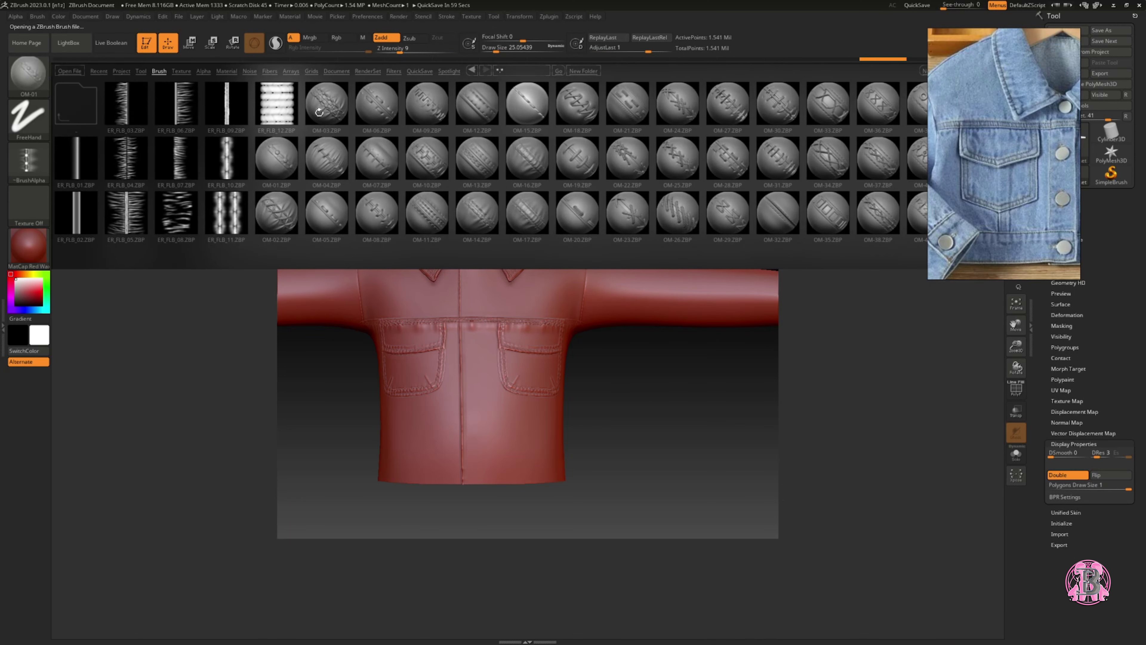
left_click(167, 73)
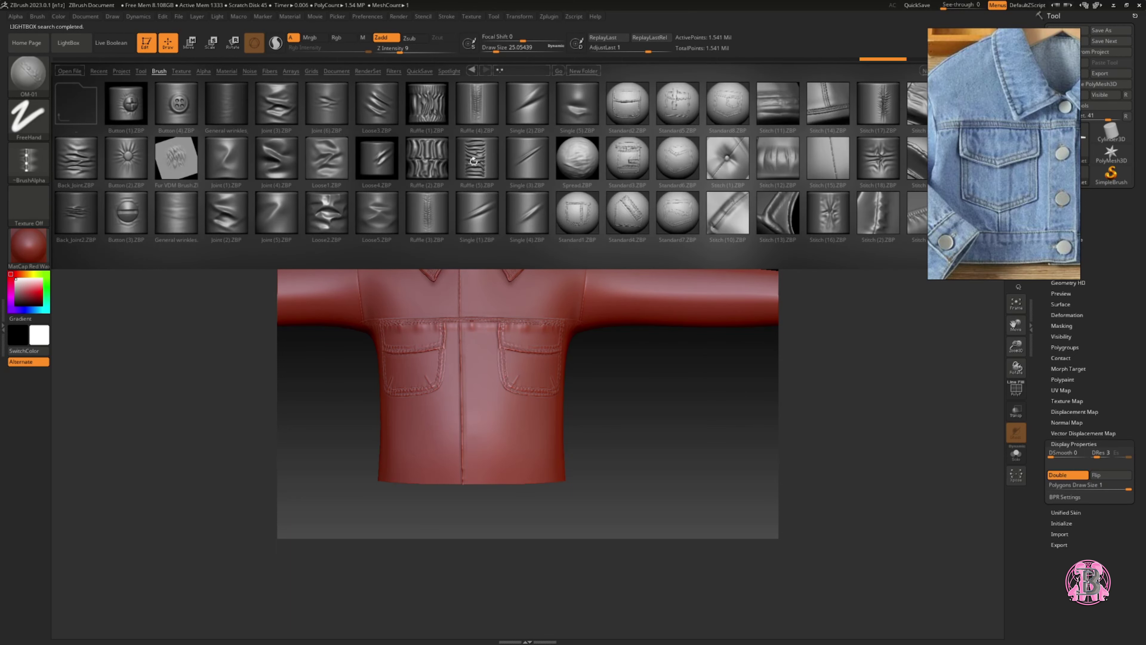
left_click(407, 157)
double_click(702, 113)
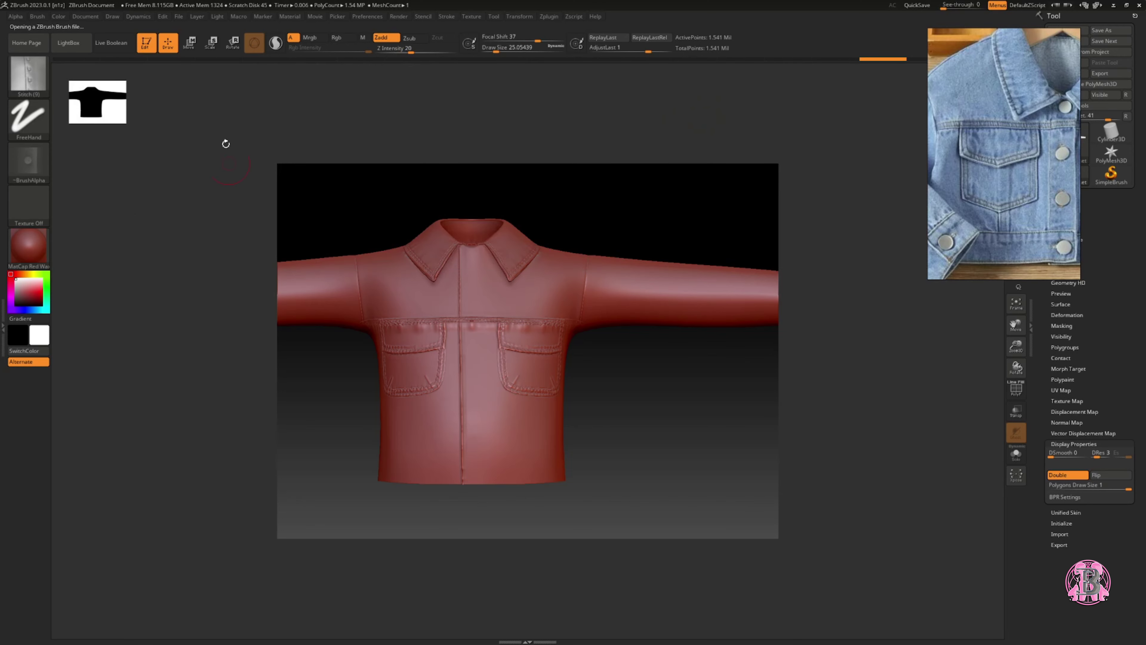
Turn off Relative in the brush's Lazy Mouse settings, adjust the lazy stroke values and set the draw size to about 39.
left_click(442, 17)
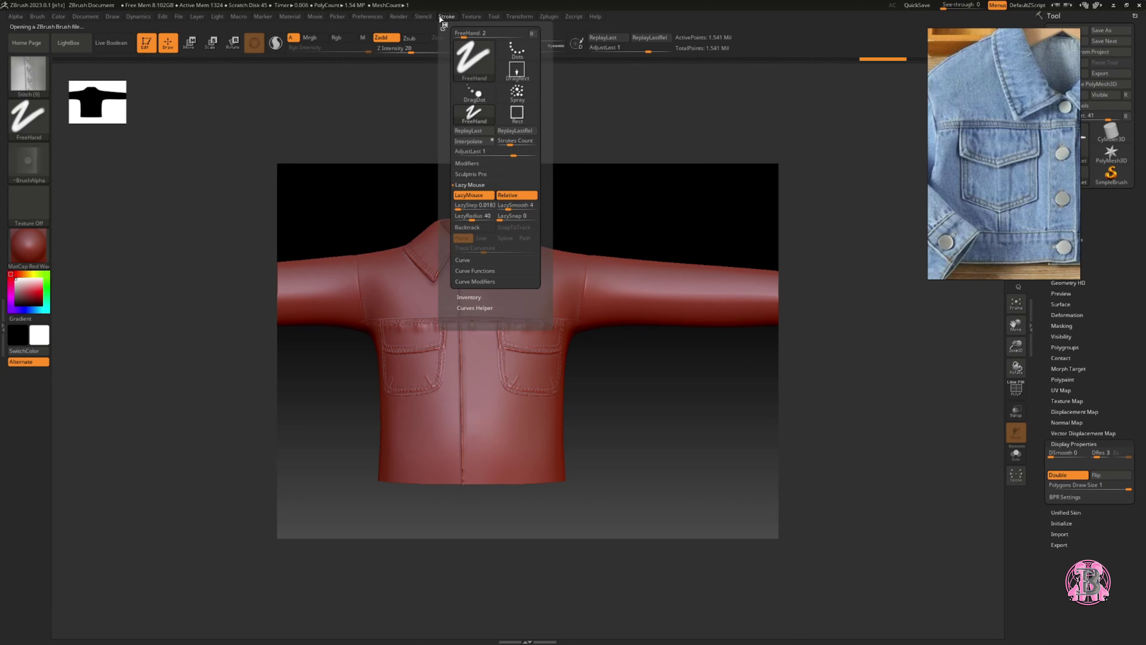
left_click(517, 195)
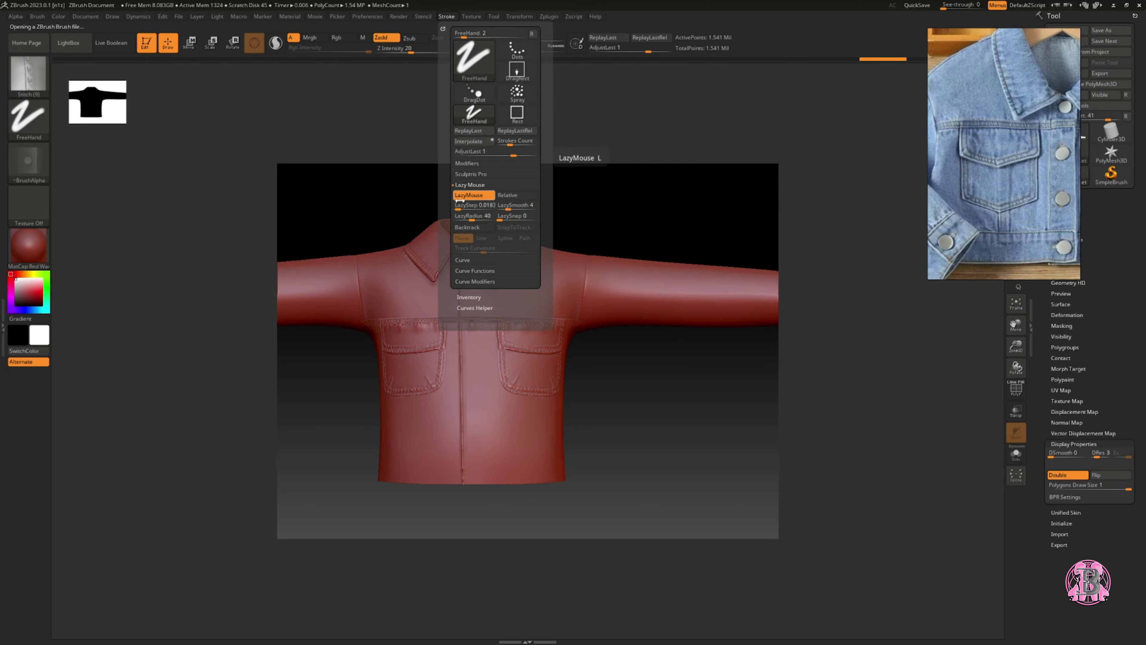
mouse_move(465, 205)
left_mouse_down()
mouse_move(450, 207)
mouse_move(546, 215)
left_mouse_up()
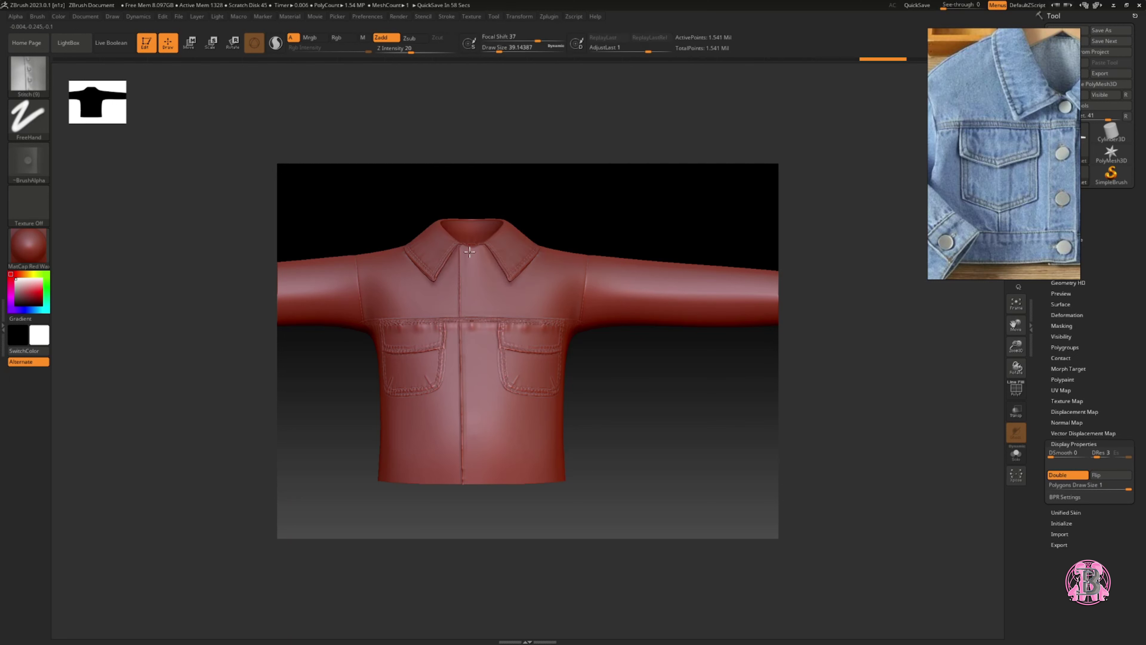
Draw a buttoned placket strip up the centre front from hem to neckline, undoing the first attempt.
left_click_drag(469, 251, 470, 300)
mouse_move(469, 347)
left_mouse_down()
mouse_move(468, 478)
mouse_move(470, 159)
left_mouse_up()
key("ctrl+z")
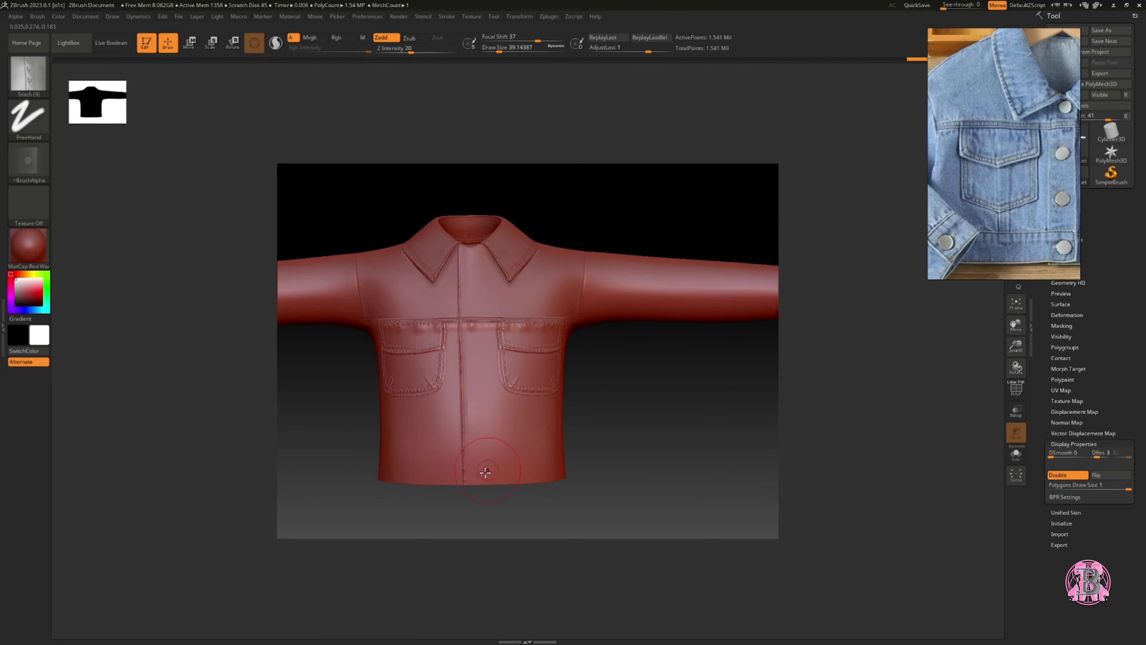
left_click_drag(473, 465, 470, 158)
mouse_move(522, 445)
right_mouse_down()
mouse_move(550, 452)
mouse_move(512, 483)
right_mouse_up()
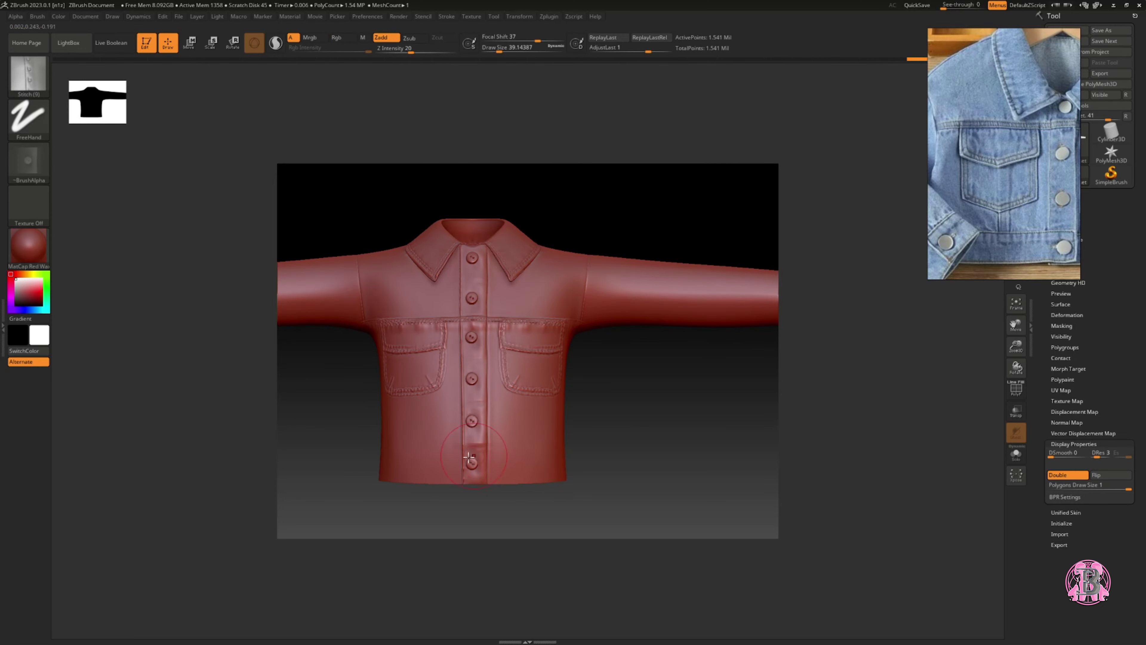
Bring the whole jacket into view in the reference photo and try loading the OM-16 and OM-32 brushes.
scroll(931, 232, "down", 3)
left_click(68, 42)
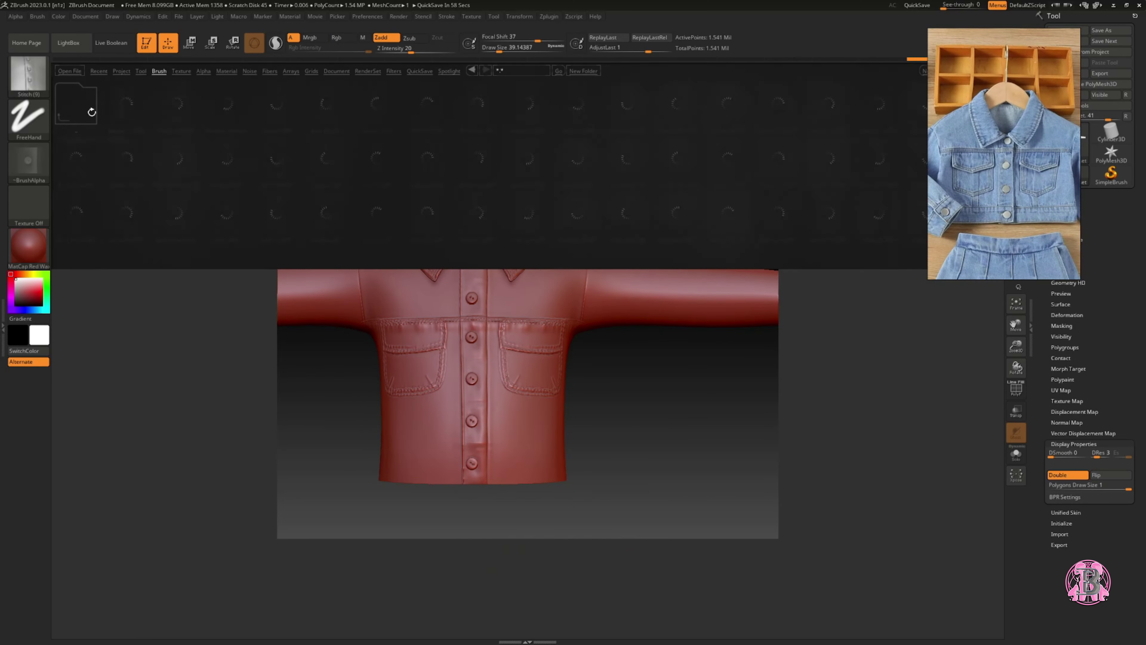
left_click(161, 71)
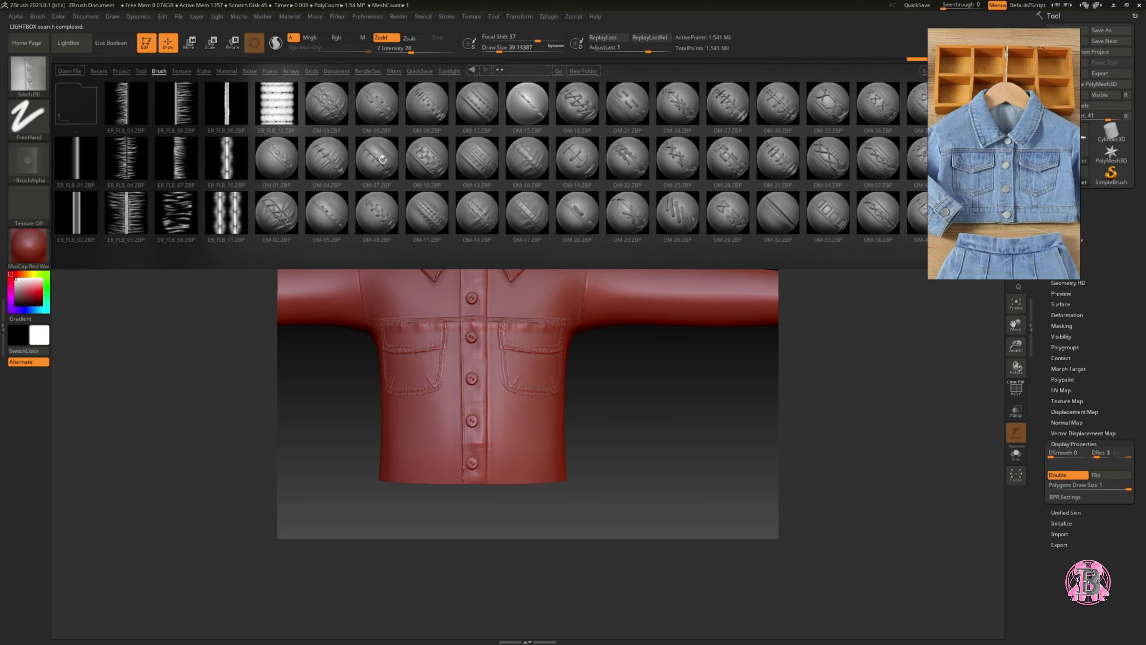
double_click(522, 191)
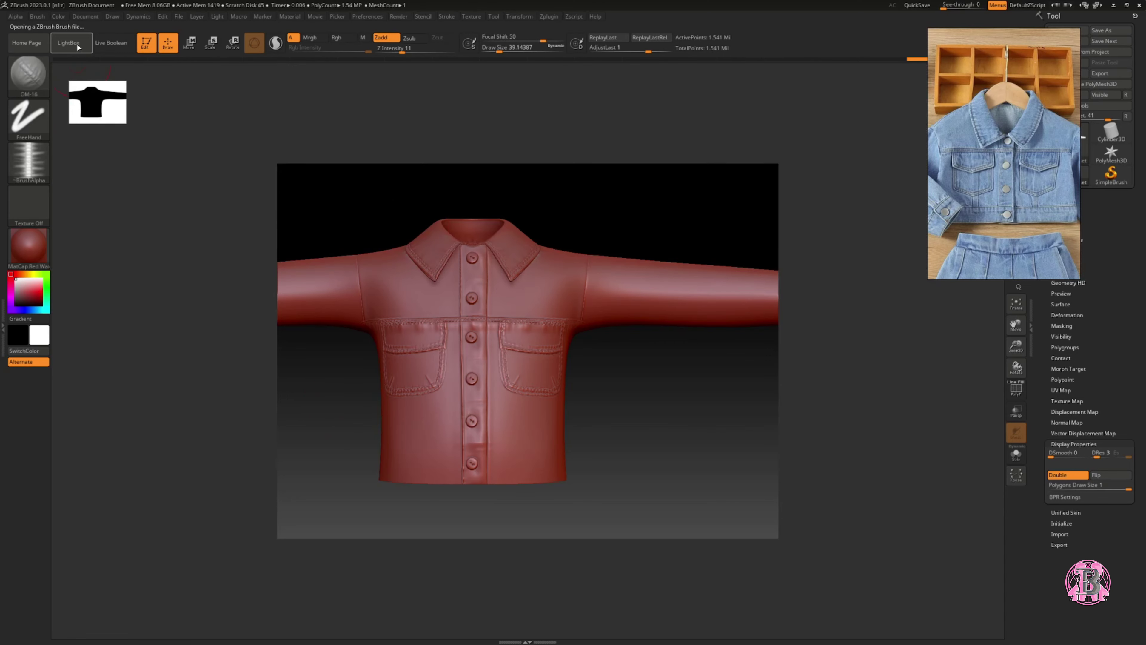
key("comma")
double_click(778, 209)
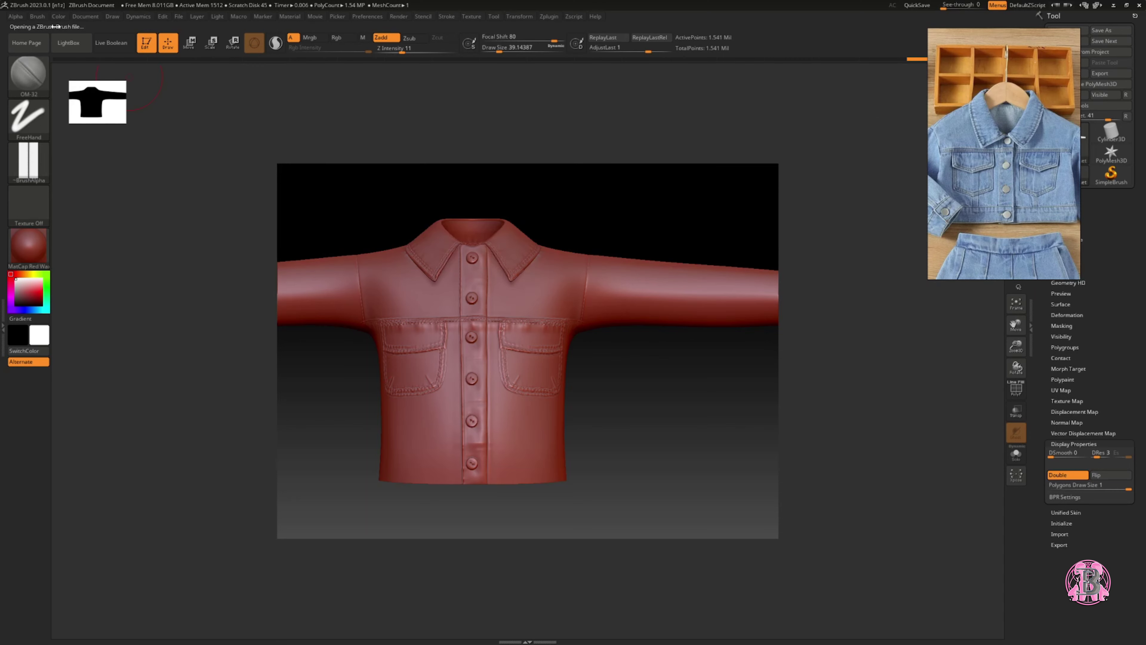
Load the OM-50 brush and check its stroke settings for a seam on the lower front.
key("comma")
scroll(779, 189, "right", 5)
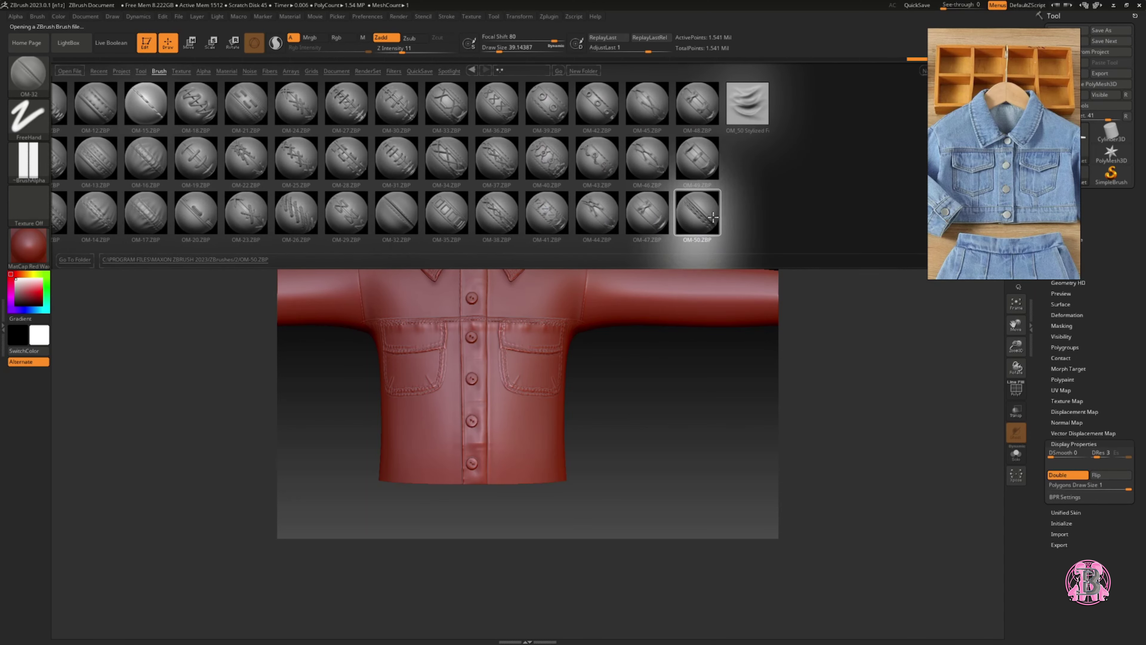
double_click(697, 211)
left_click_drag(495, 558, 378, 463)
key("space")
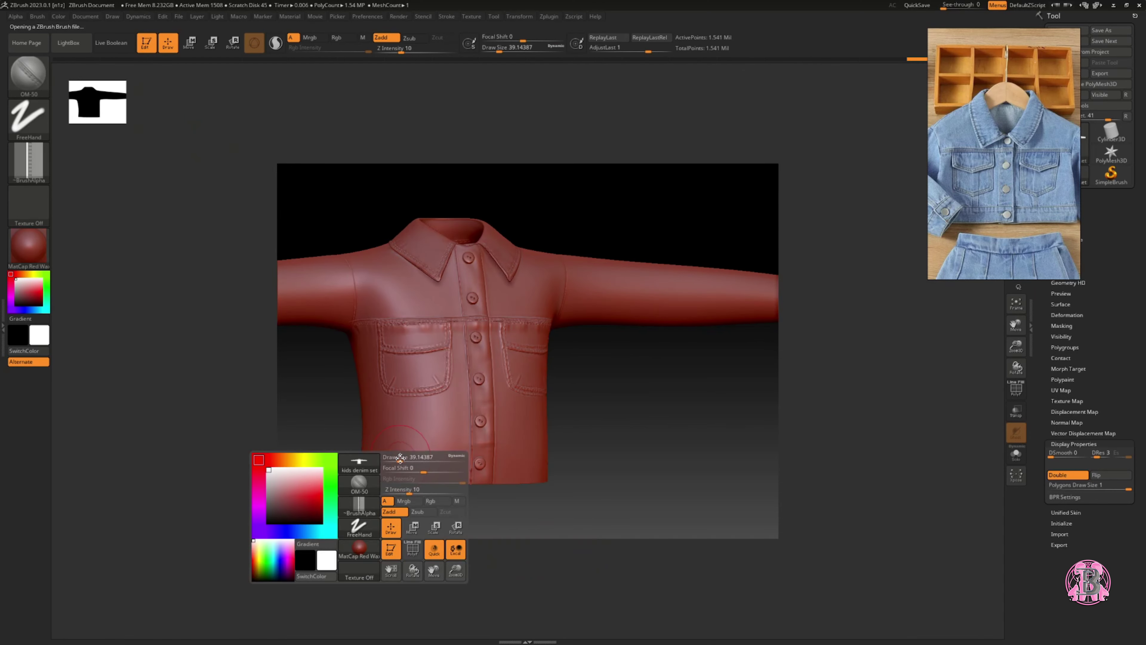
left_click(447, 16)
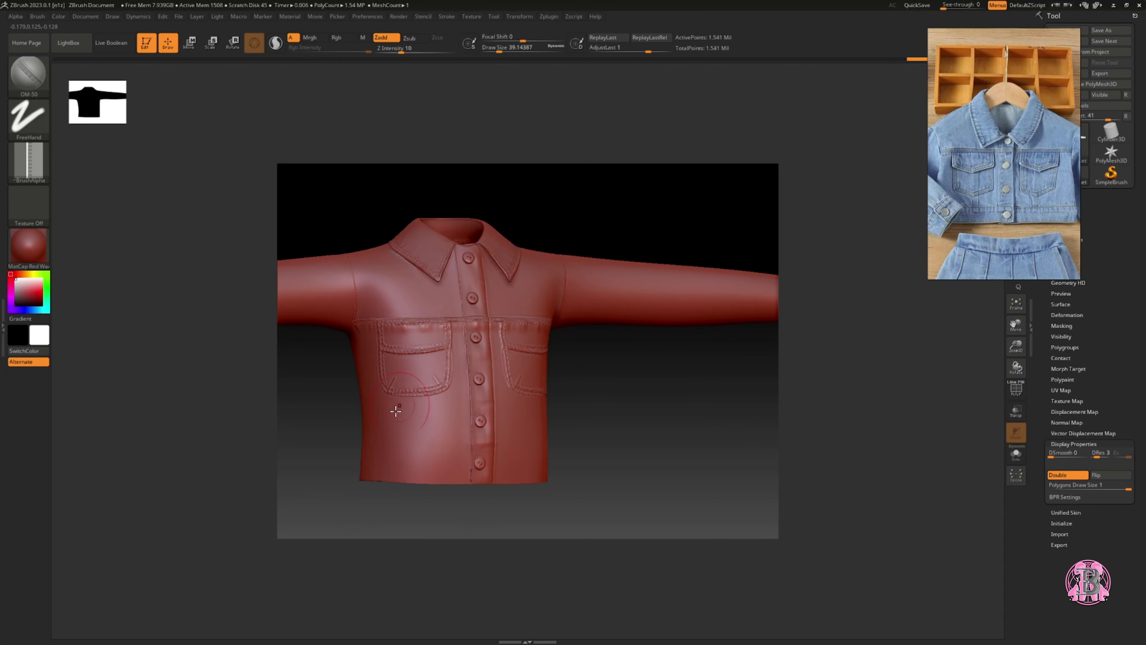
left_click_drag(475, 452, 522, 440)
Load the OM-32 brush and set its Lazy Mouse to LazyStep 0, LazySmooth 16 and LazyRadius 200 with Relative off.
left_click(88, 45)
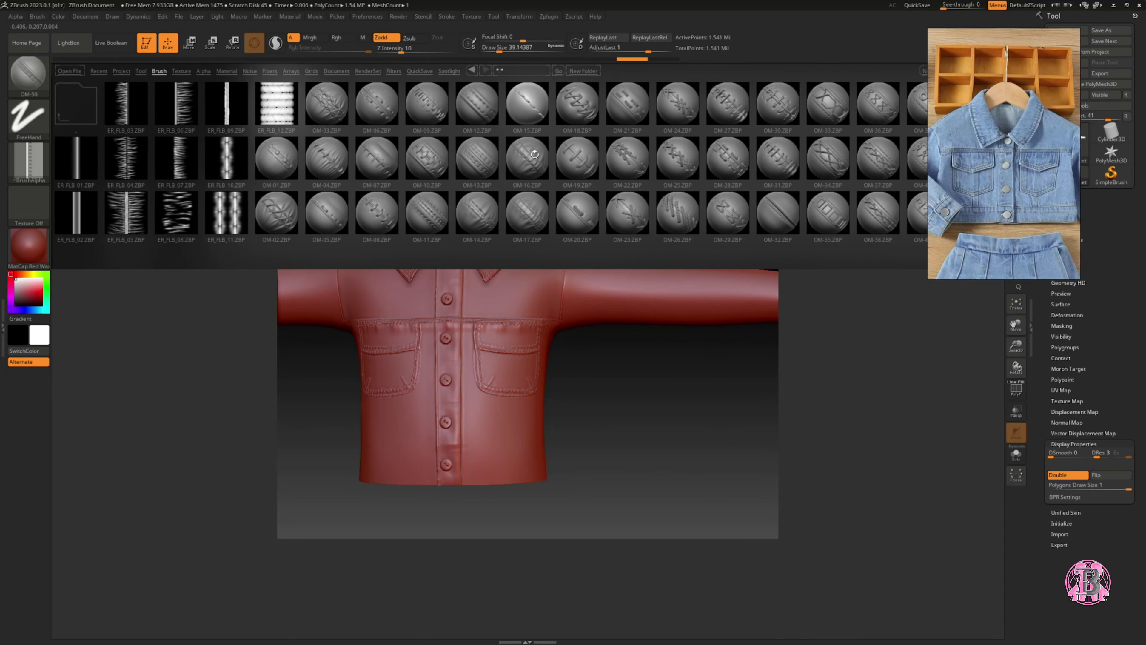
double_click(776, 214)
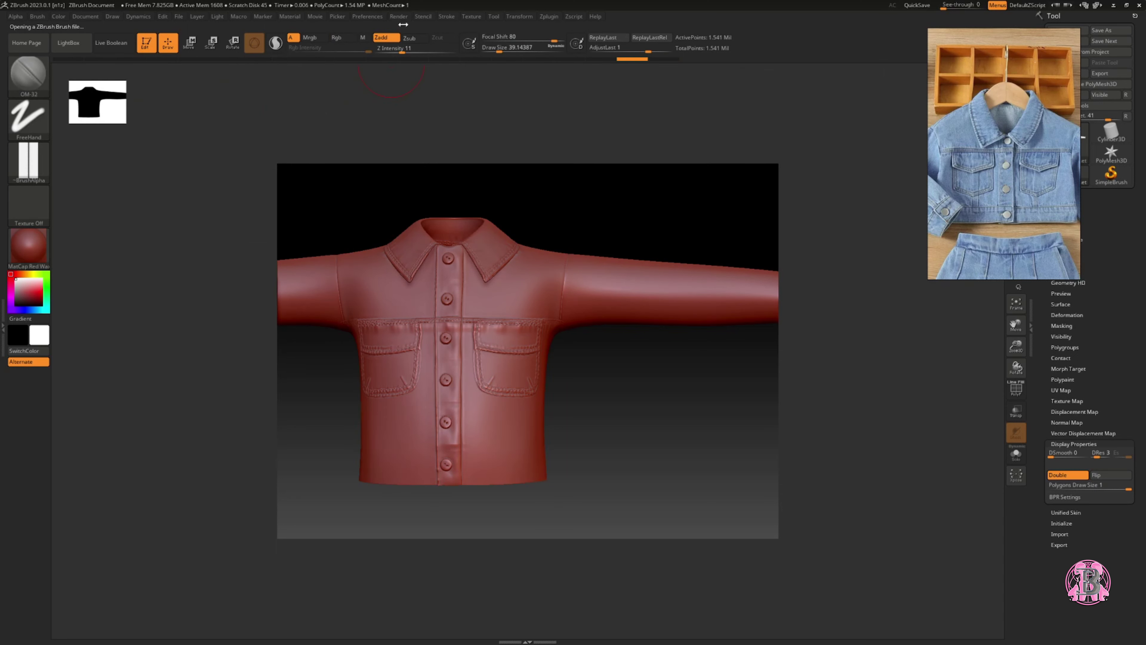
left_click(446, 16)
left_click_drag(305, 441, 386, 464)
left_click(446, 16)
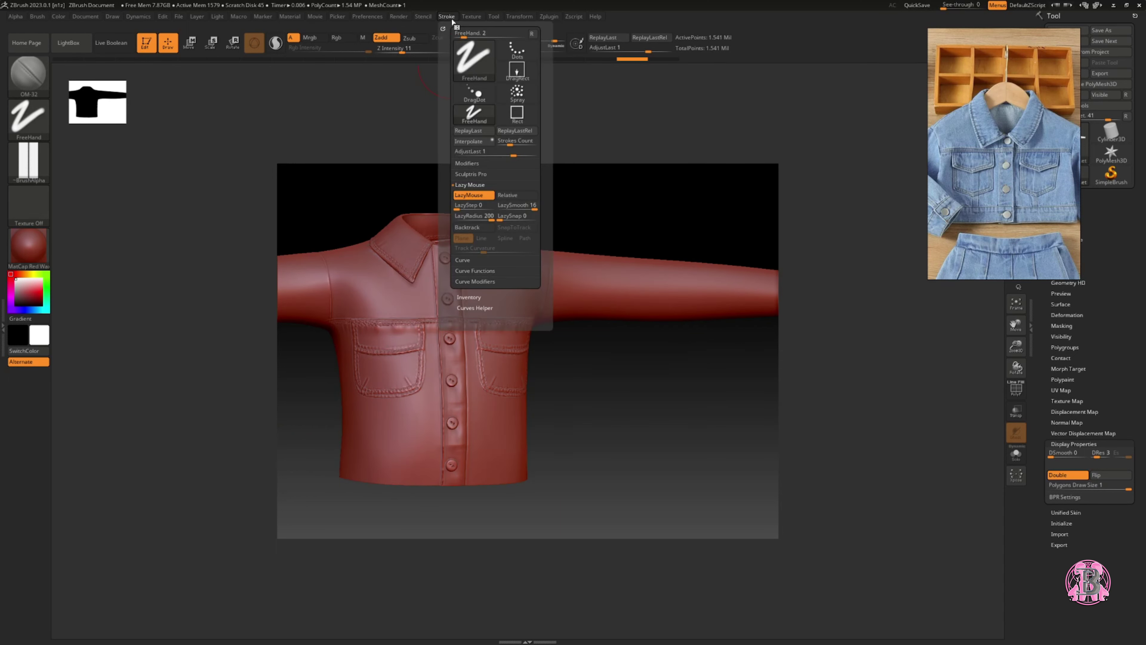
left_click(472, 16)
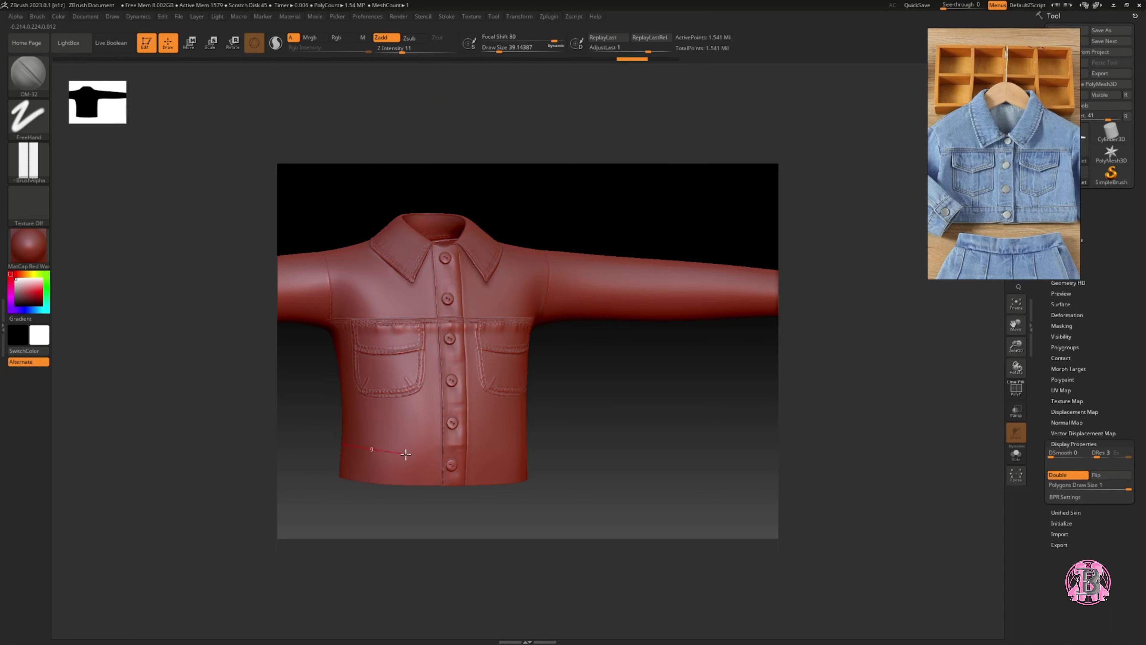
Try a horizontal hem-band seam across the lower front at Z Intensity 11 and undo it.
mouse_move(457, 451)
left_mouse_down()
mouse_move(533, 452)
mouse_move(505, 450)
left_mouse_up()
key("ctrl+z")
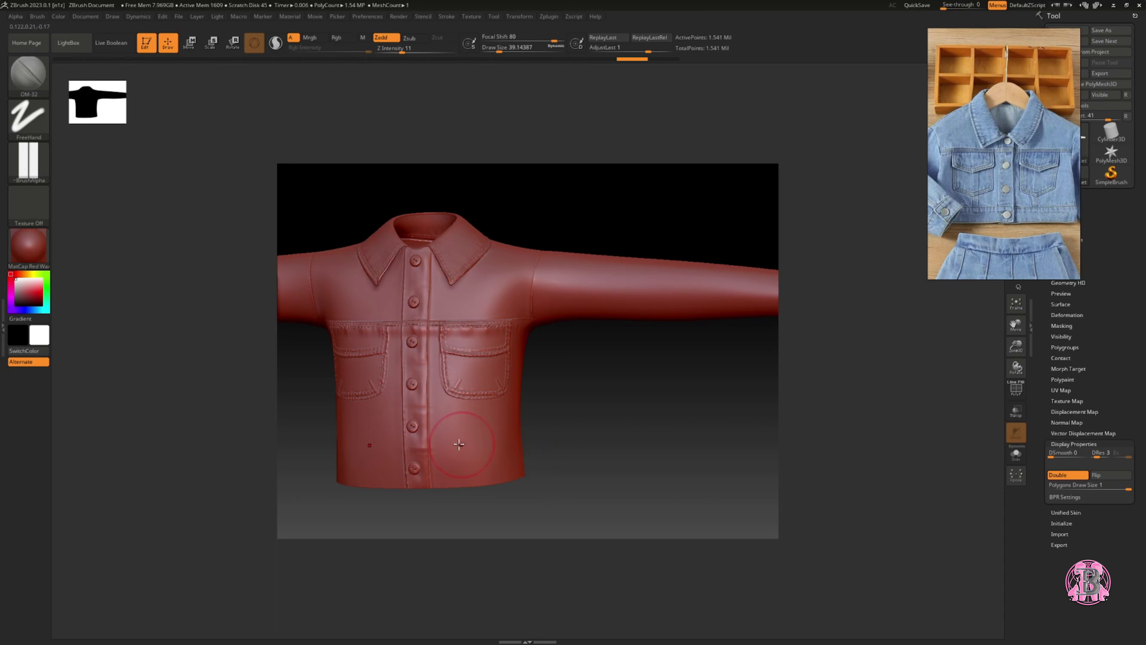
left_click_drag(452, 199, 440, 167)
Set the brush's Z Intensity to 6 and draw a horizontal hem-band seam across the lower front.
left_click_drag(411, 51, 404, 52)
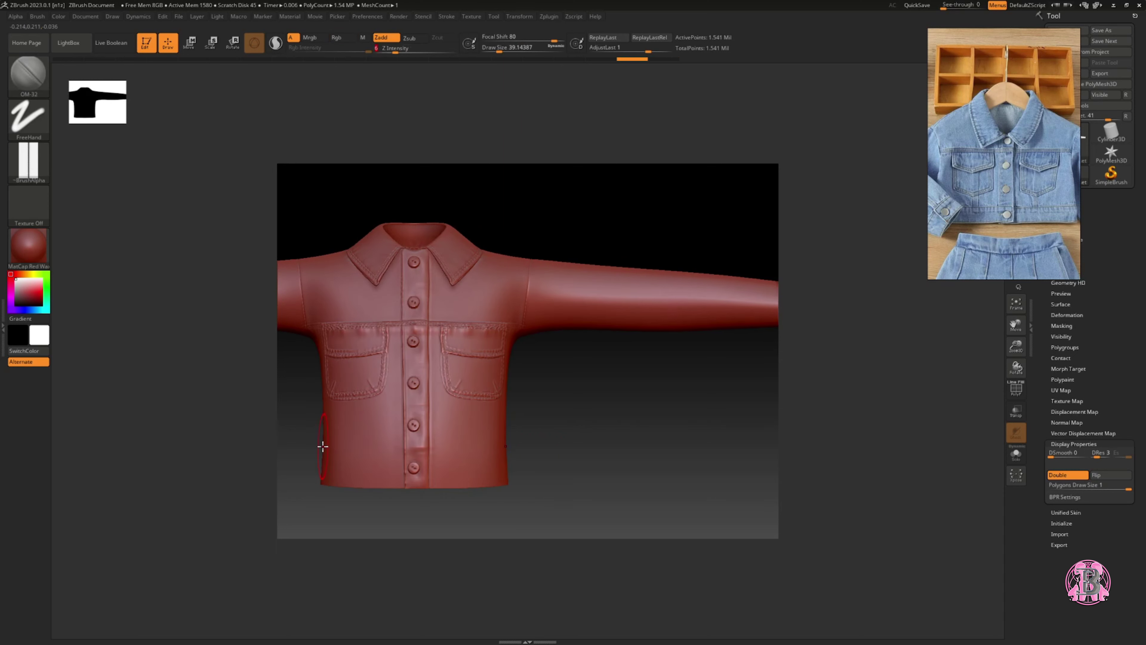
left_click_drag(419, 447, 509, 442)
left_click_drag(365, 457, 527, 440)
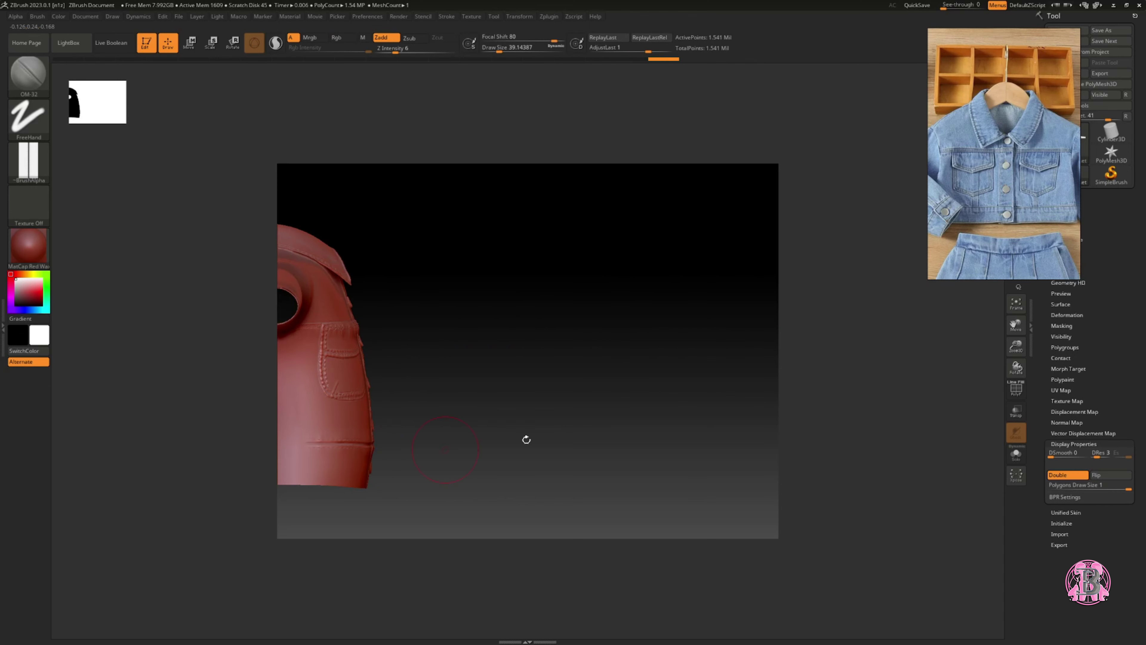
Reframe the jacket and continue the hem-band seam around its side.
left_click(1016, 312)
left_click_drag(1016, 326, 1017, 357)
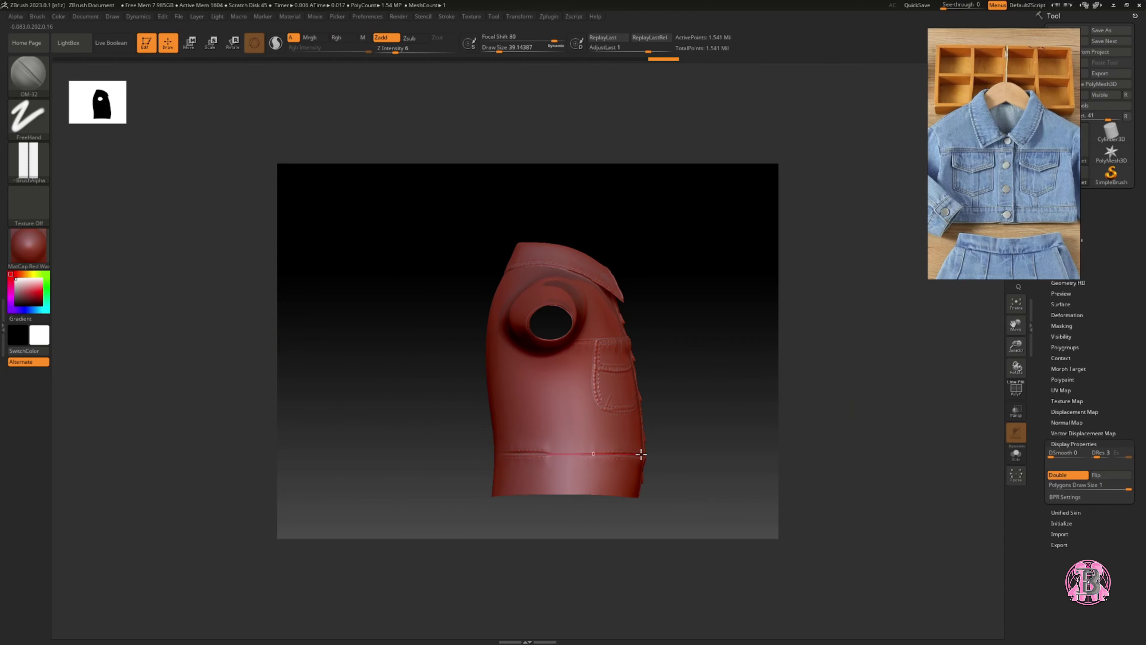
left_click_drag(680, 455, 604, 451)
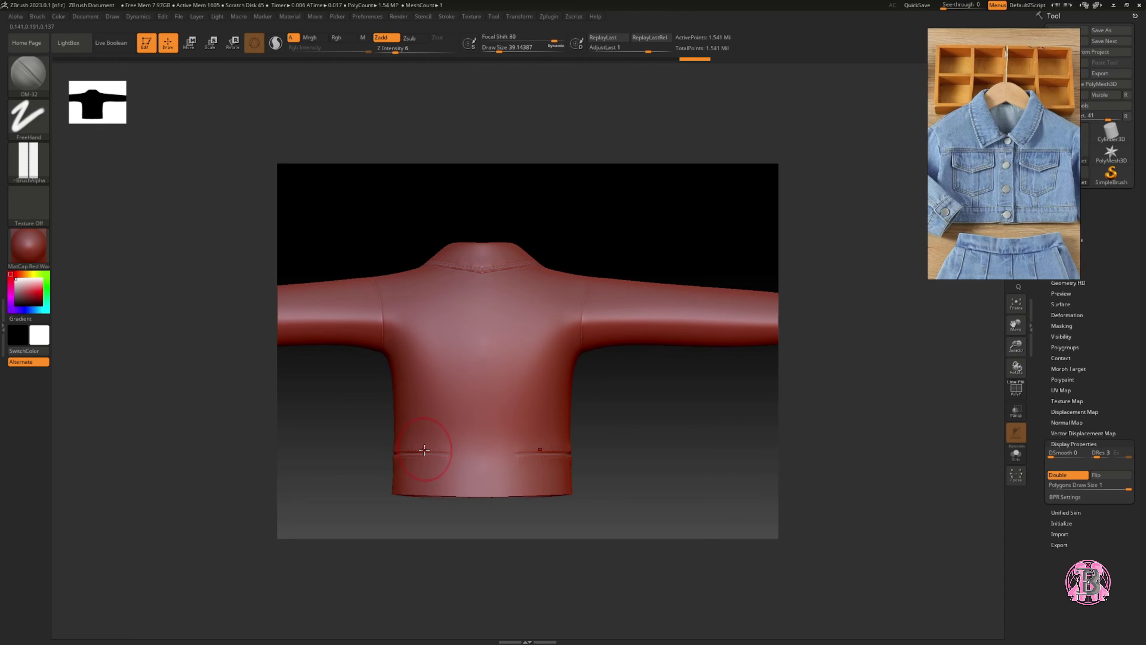
Extend the hem-band seam across the lower back to join the side seams, undoing the misplaced strokes.
key("shift")
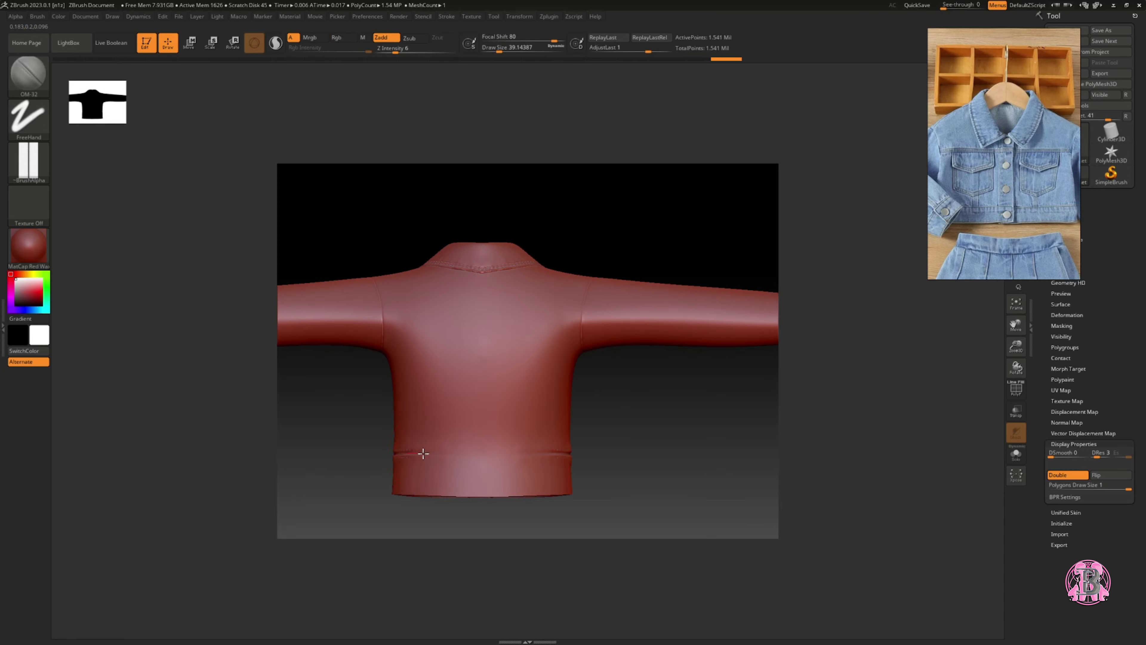
left_click_drag(526, 456, 560, 458)
key("ctrl+z")
key("shift")
key("ctrl+z")
right_click_drag(543, 461, 547, 456, "shift")
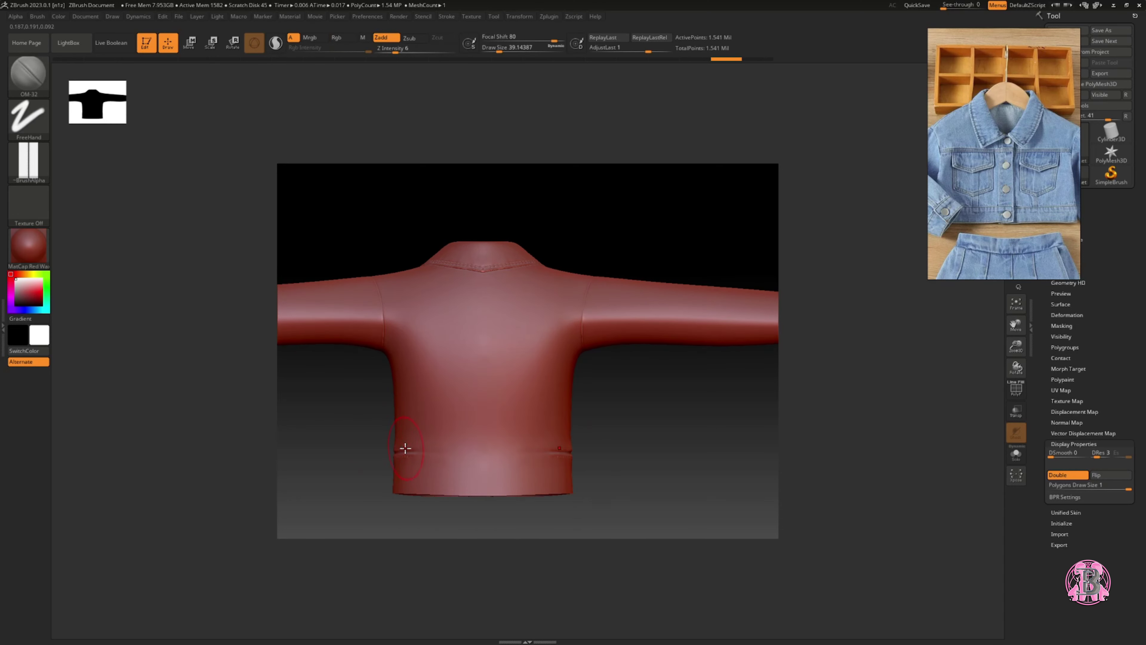
mouse_move(507, 453)
left_mouse_down()
mouse_move(571, 456)
mouse_move(486, 474)
mouse_move(515, 451)
left_mouse_up()
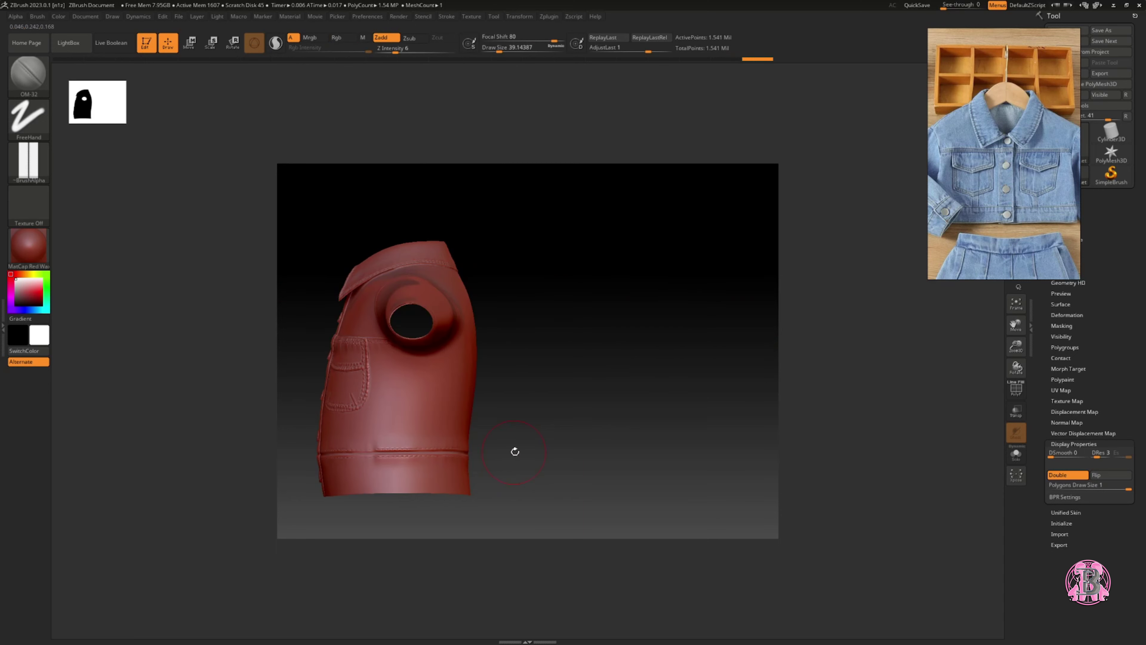
Load the OM-14 brush and draw a vertical gathered side seam from the underarm down to the hem.
left_click(68, 42)
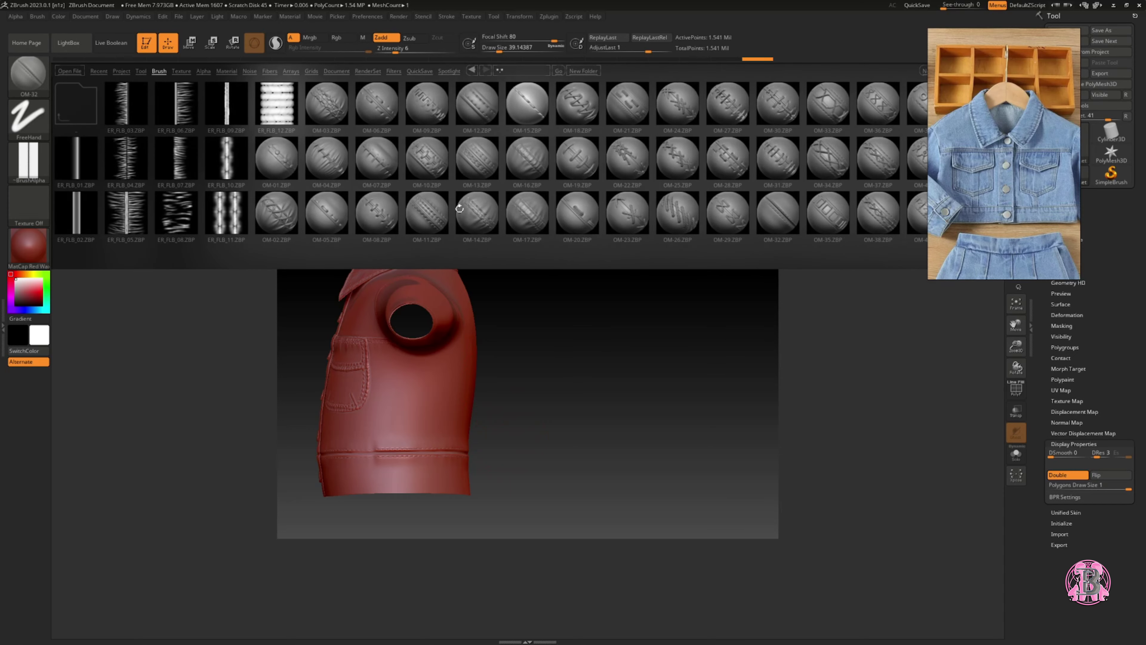
double_click(484, 219)
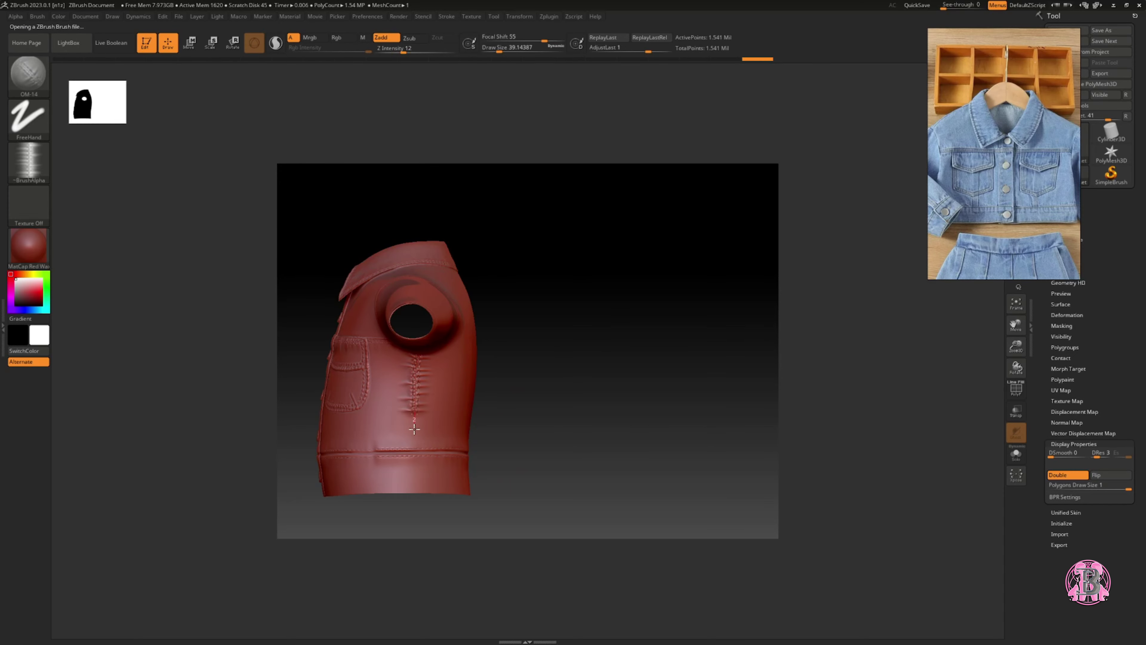
left_click_drag(414, 499, 484, 273)
Set LazyStep to 0 and draw a gathered seam along the sleeve's underside from the armhole to the cuff.
left_click_drag(998, 333, 339, 339)
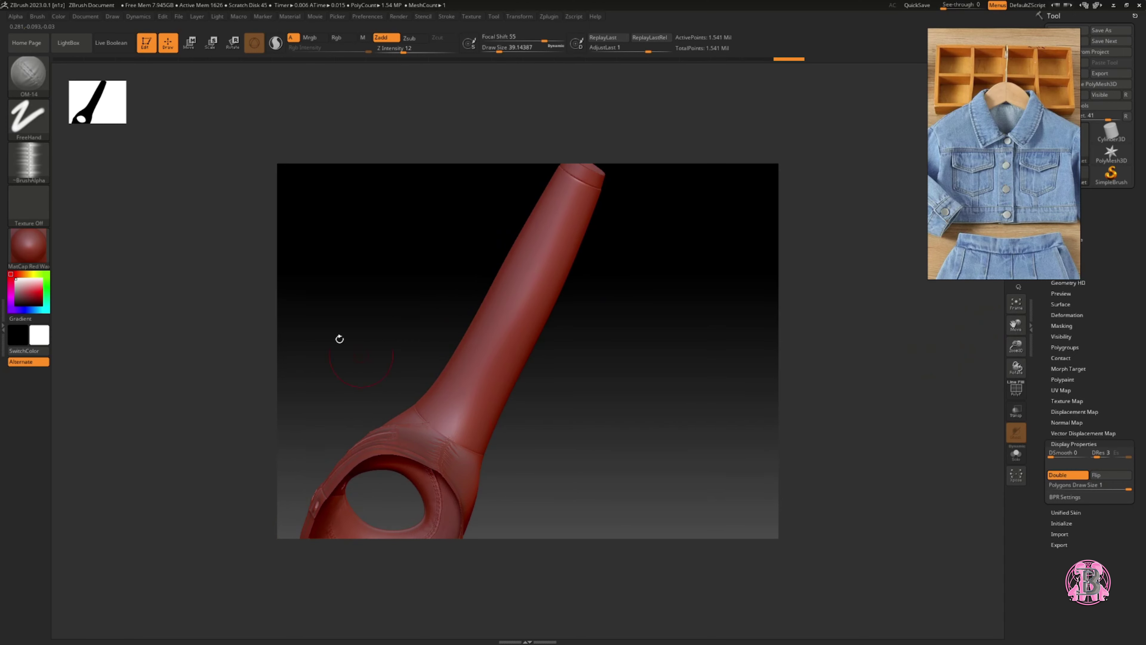
left_click(465, 16)
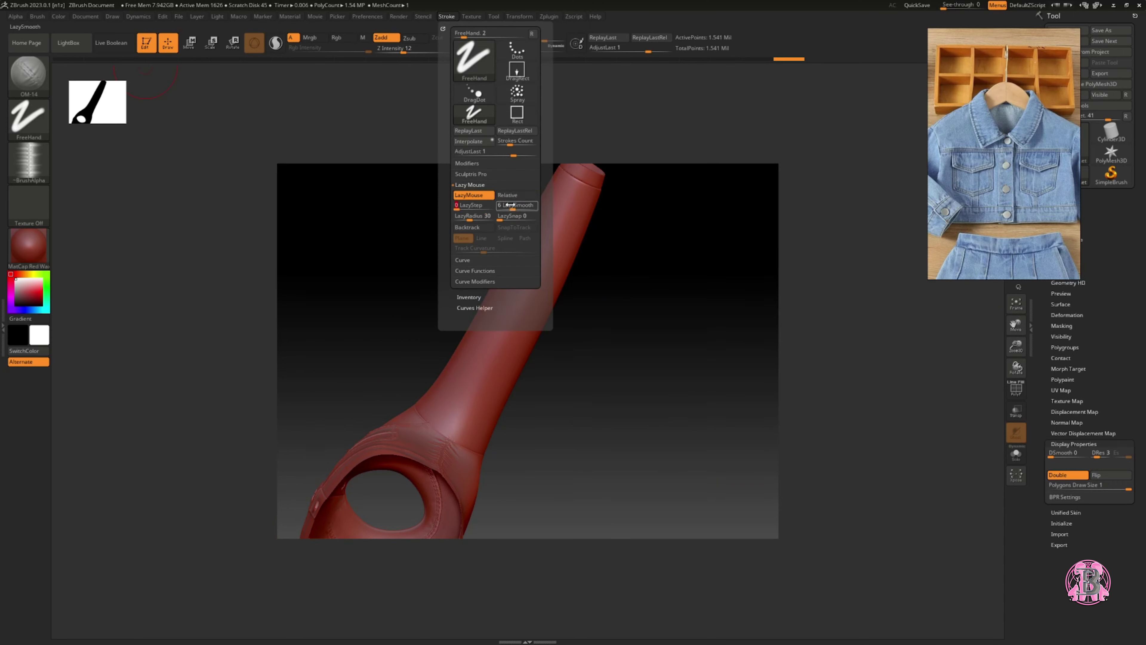
left_click(446, 17)
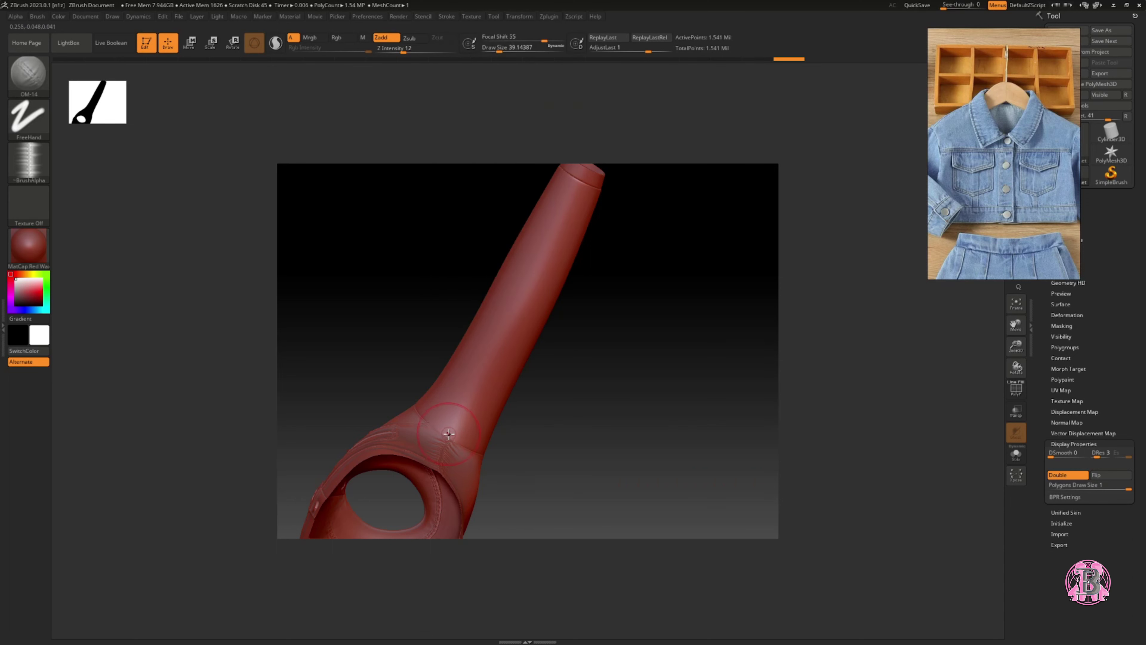
mouse_move(471, 398)
left_mouse_down()
mouse_move(615, 107)
mouse_move(594, 146)
left_mouse_up()
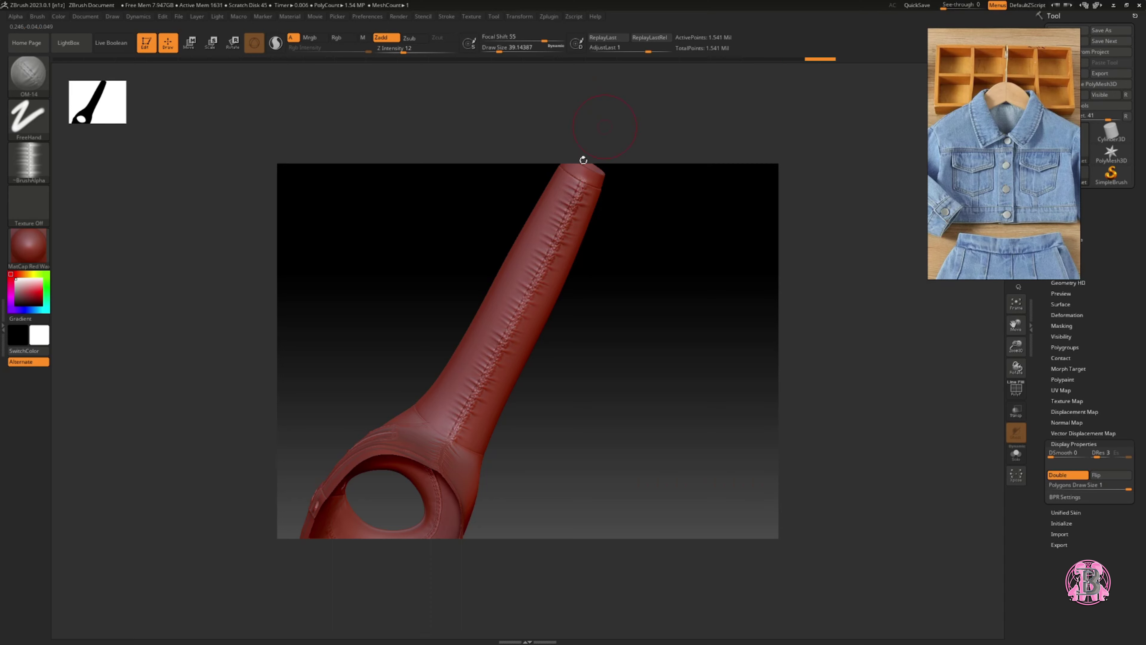
left_click_drag(586, 233, 637, 299)
scroll(971, 207, "down", 3)
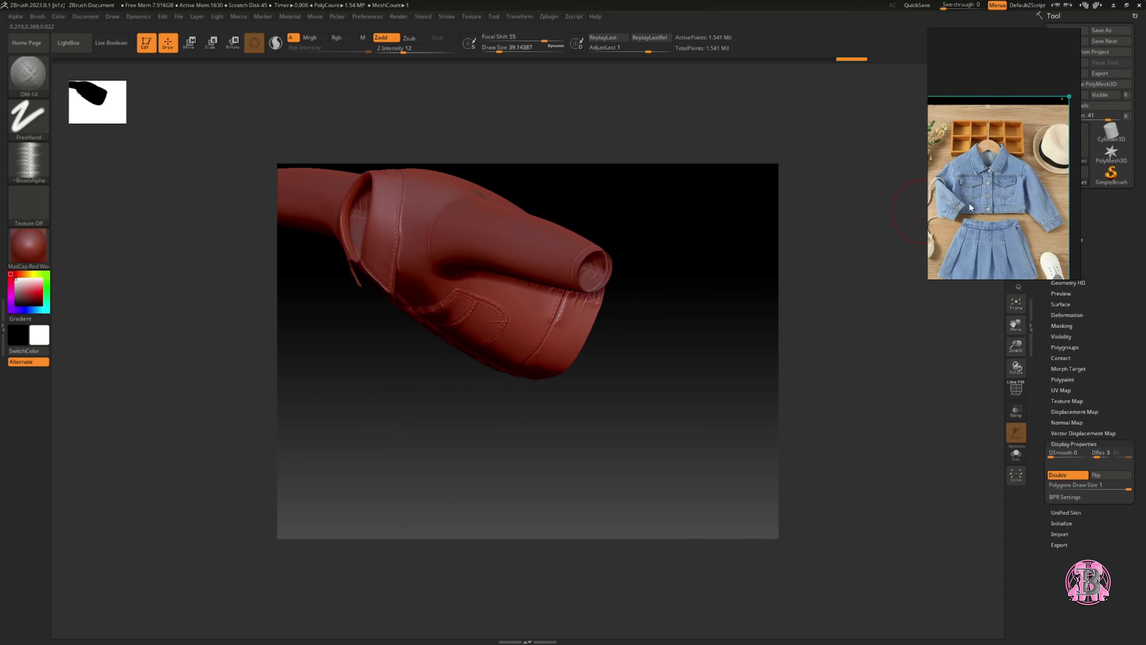
Try a gathered seam along the top of the sleeve at Z Intensity 6, then at 8.
left_click_drag(715, 174, 359, 197)
type("u")
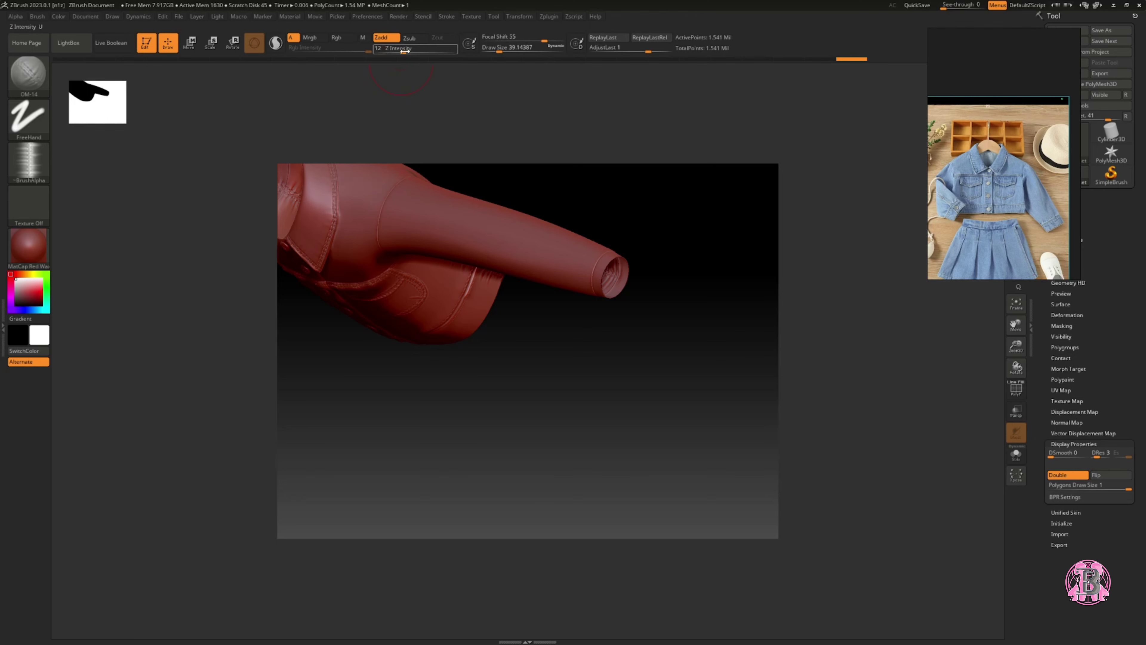
type("6")
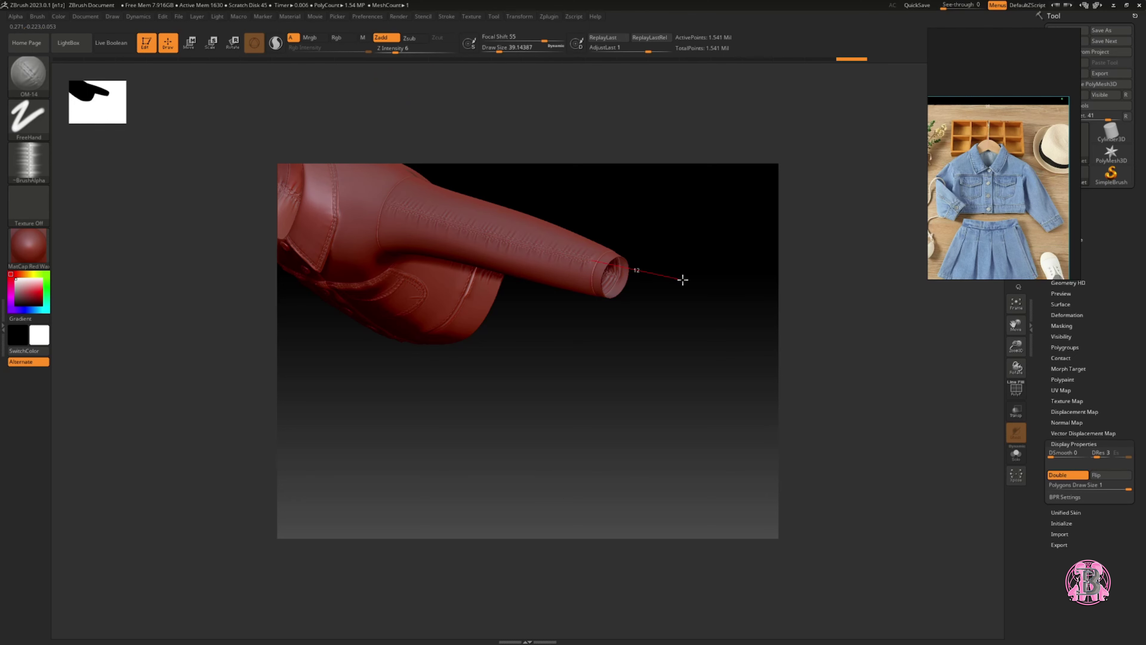
left_click_drag(648, 274, 637, 261)
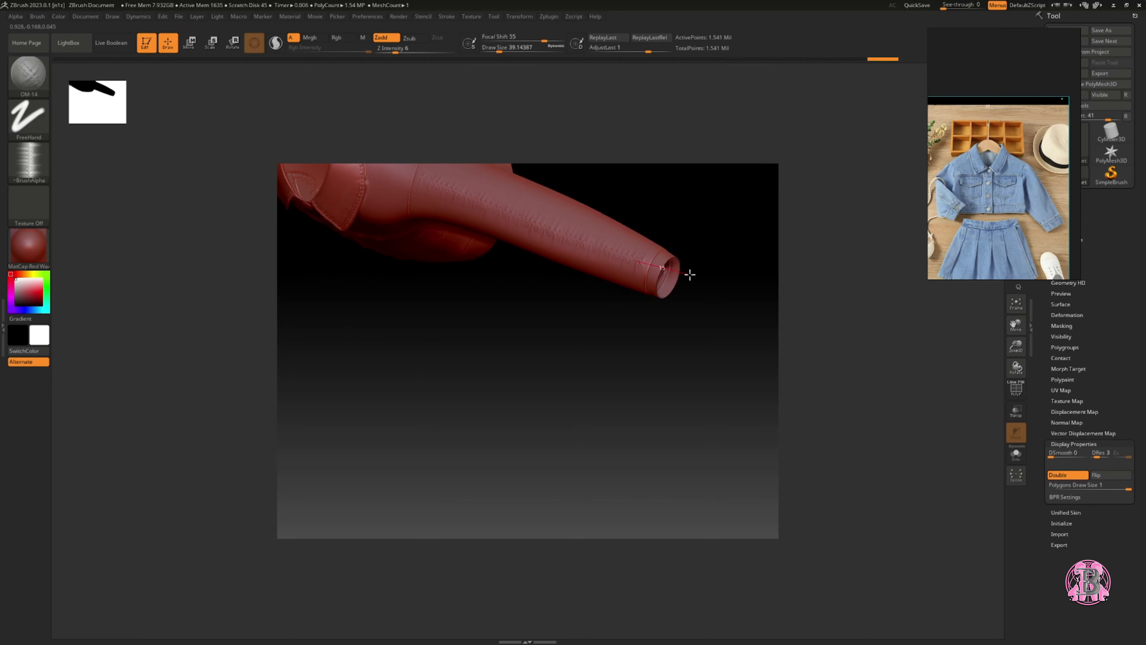
mouse_move(560, 264)
left_mouse_down()
mouse_move(550, 266)
mouse_move(570, 264)
mouse_move(550, 282)
mouse_move(553, 307)
mouse_move(490, 66)
left_mouse_up()
left_click(398, 53)
left_click_drag(428, 297, 508, 319)
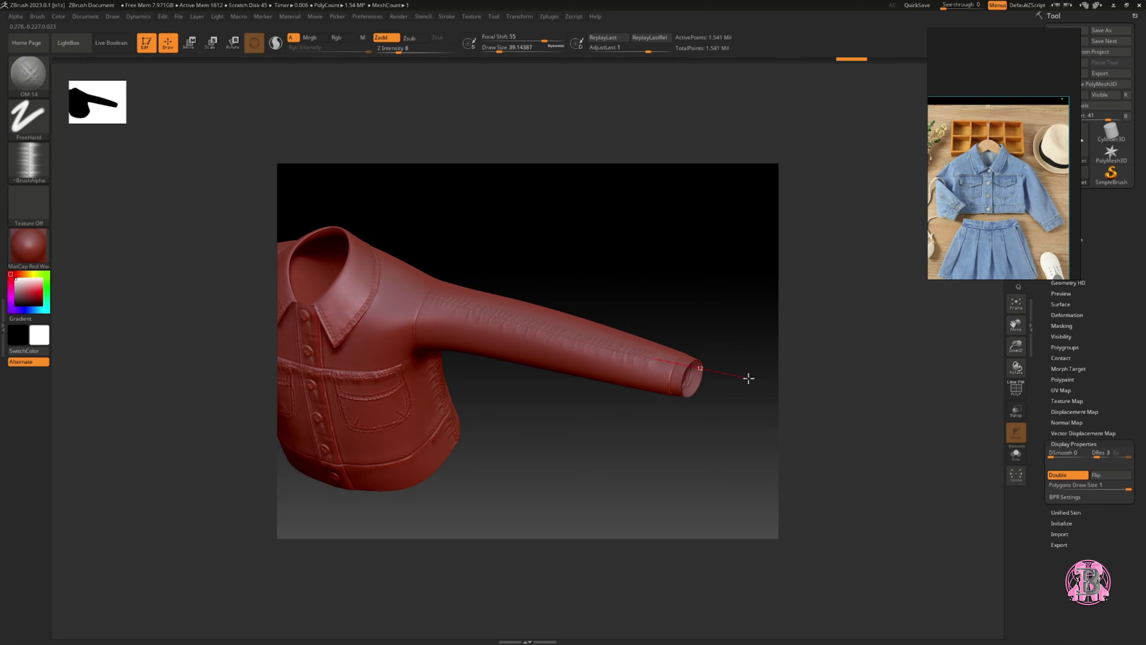
left_click_drag(752, 384, 602, 362)
Set Z Intensity to 12 and redraw the gathered seam along the top of the sleeve down to the cuff.
left_click_drag(394, 48, 403, 48)
left_click_drag(496, 202, 506, 218)
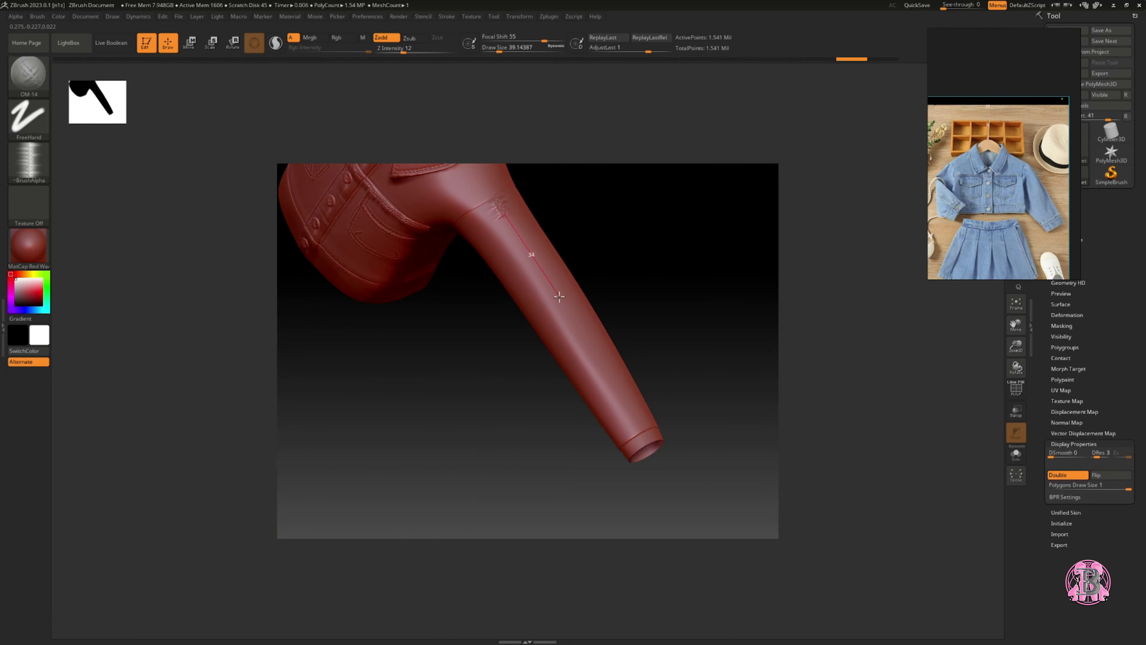
left_click_drag(559, 296, 695, 509)
left_click_drag(717, 420, 668, 388)
left_click_drag(1016, 325, 988, 404)
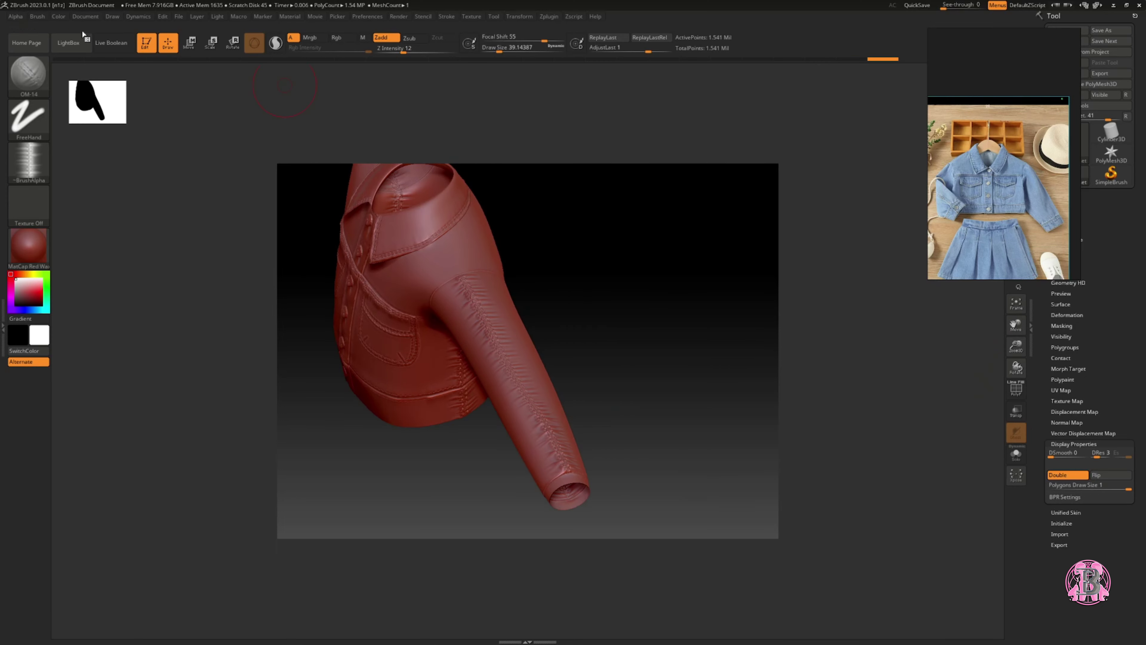
Load the OM-32 brush and undo the gathered side and sleeve seams.
left_click(80, 40)
double_click(776, 212)
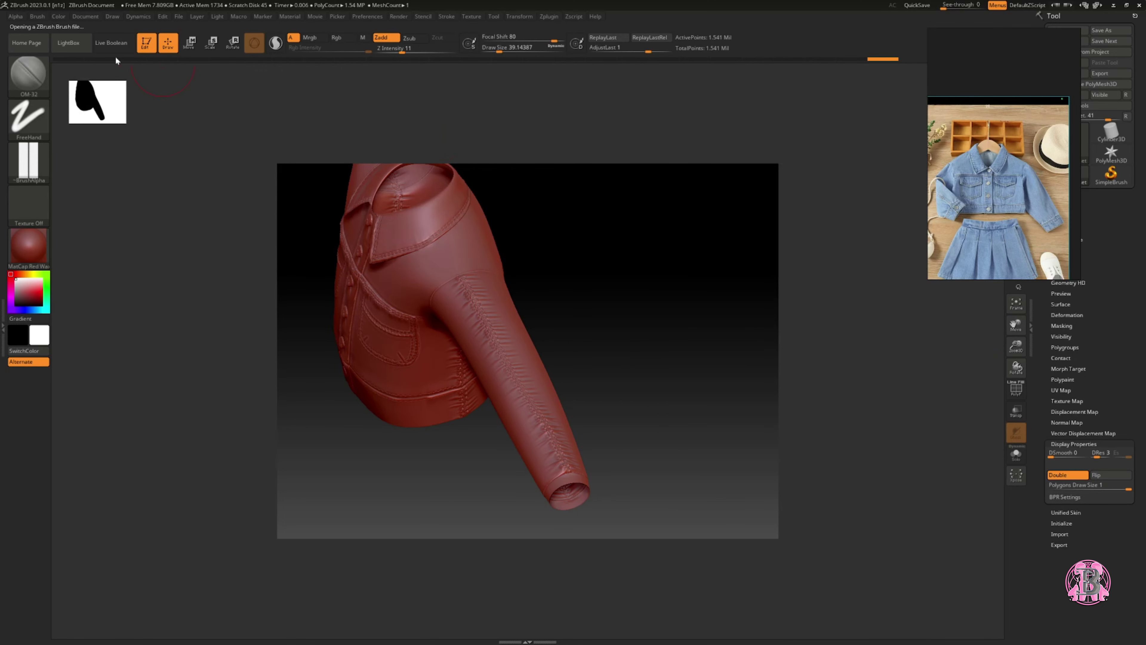
key("ctrl+z")
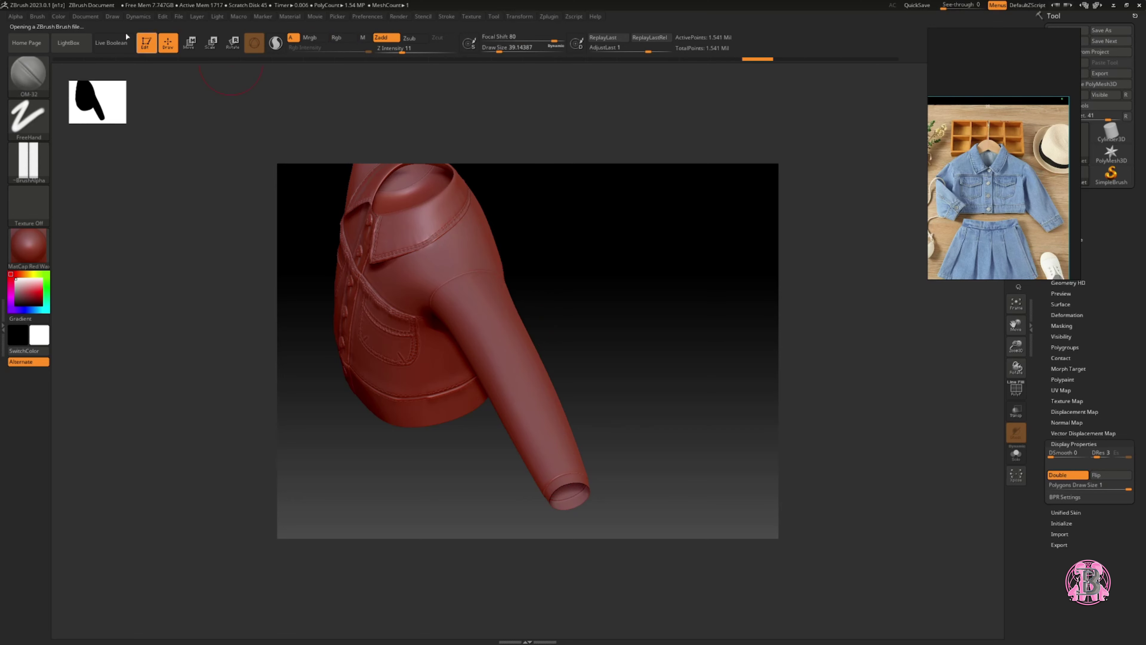
Load the OM-15 brush and set LazyStep to 0, LazySmooth to 10 and LazyRadius to 200.
key("comma")
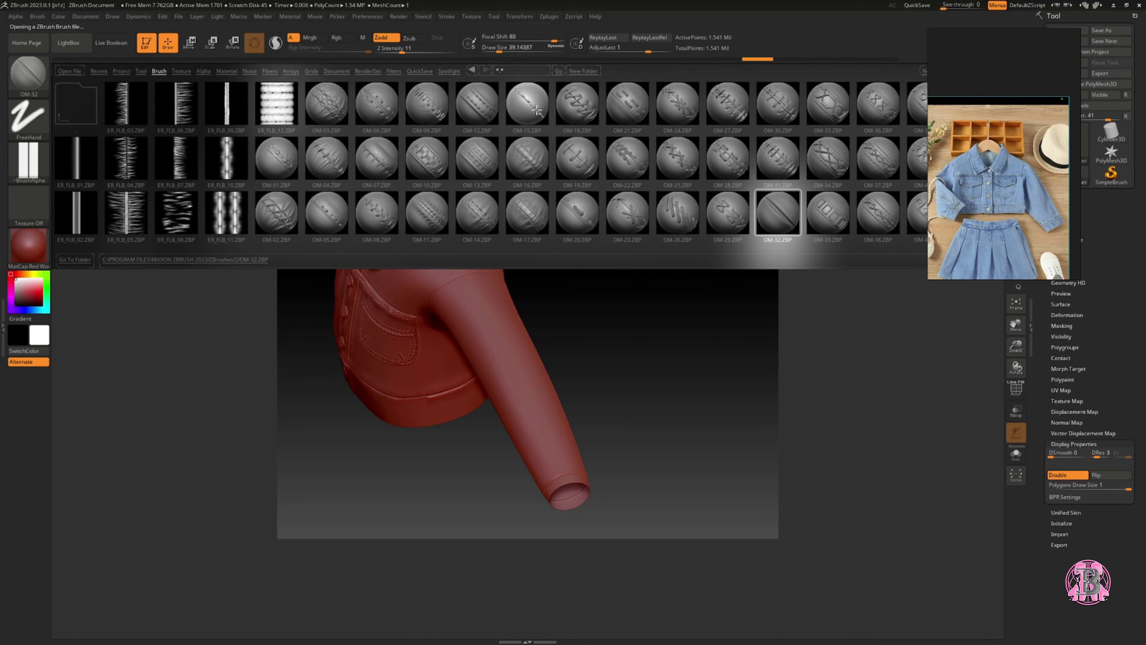
double_click(537, 110)
left_click(453, 16)
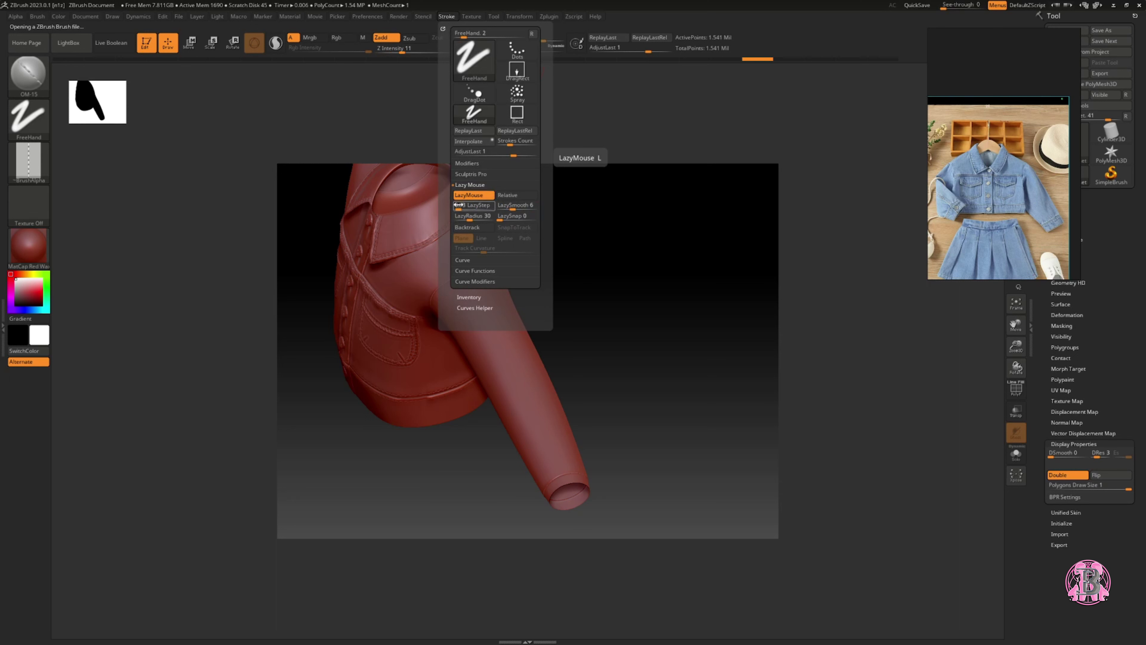
left_click_drag(458, 205, 545, 205)
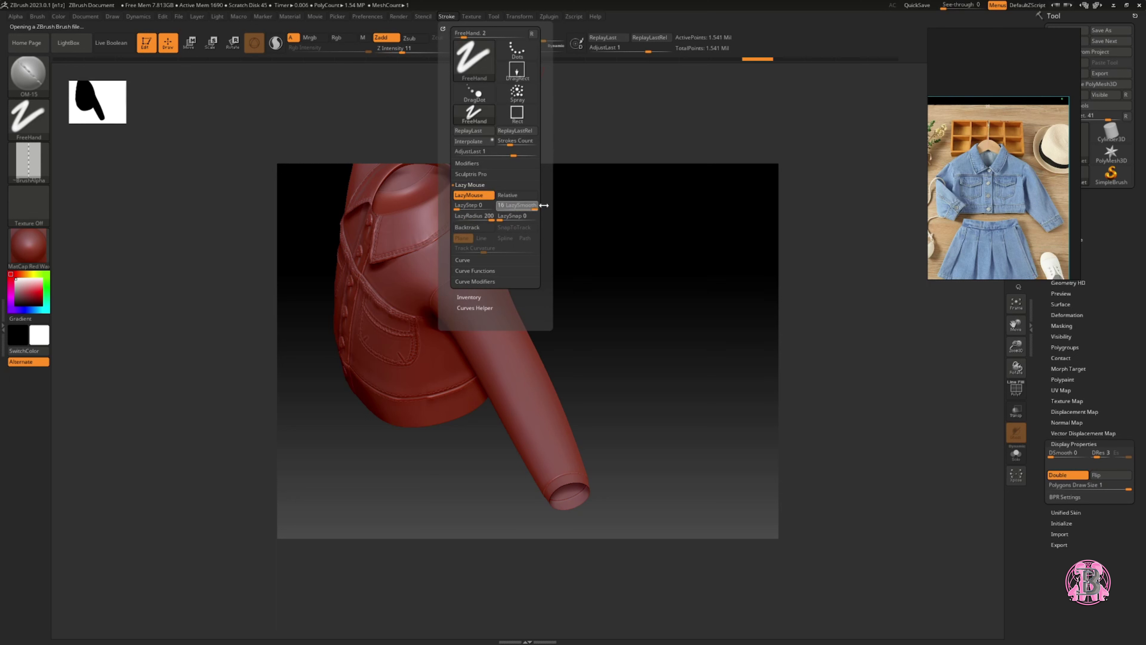
Draw a stitched seam along the top of the sleeve from the shoulder to the cuff.
left_click_drag(458, 270, 491, 332)
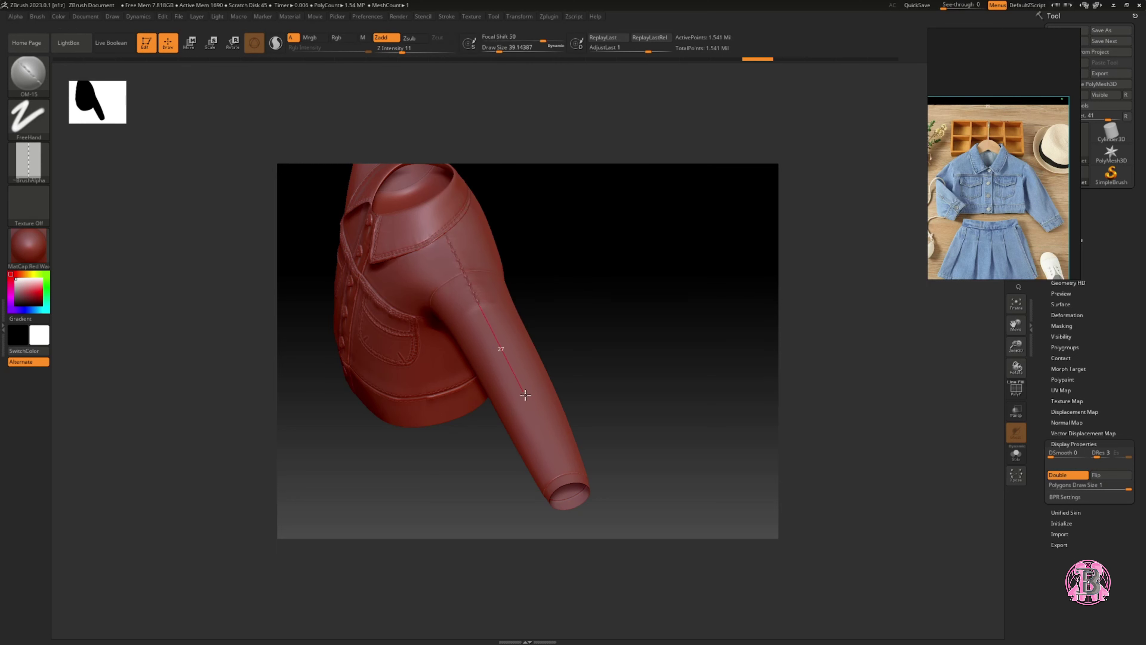
left_click_drag(605, 553, 607, 557)
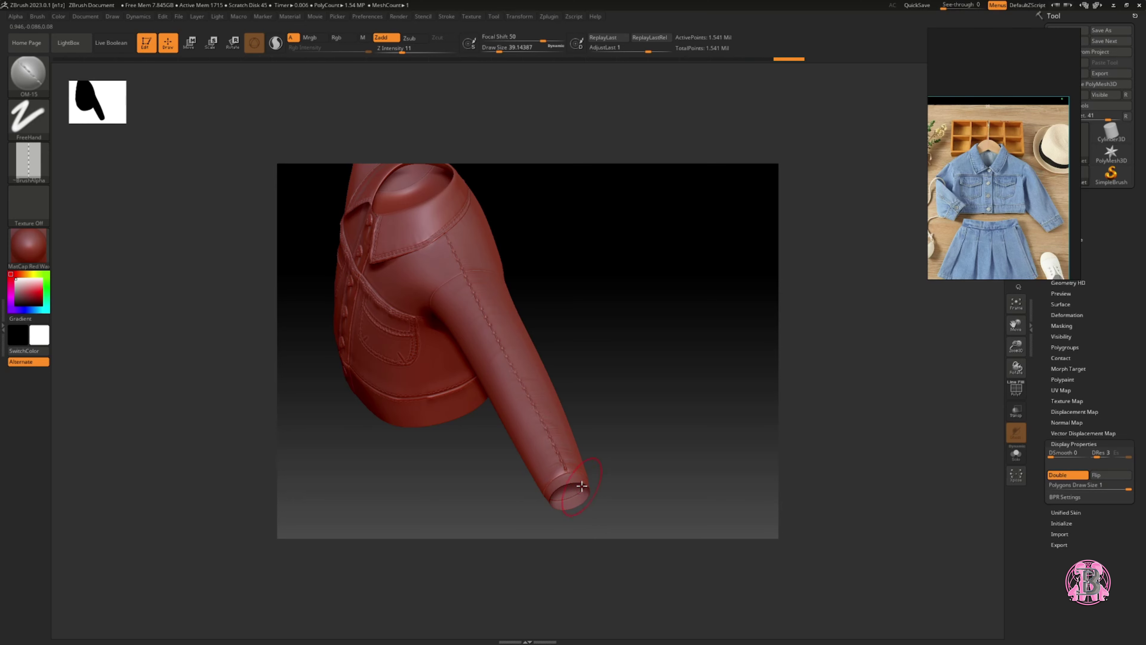
mouse_move(605, 492)
left_mouse_down()
mouse_move(581, 449)
mouse_move(485, 452)
left_mouse_up()
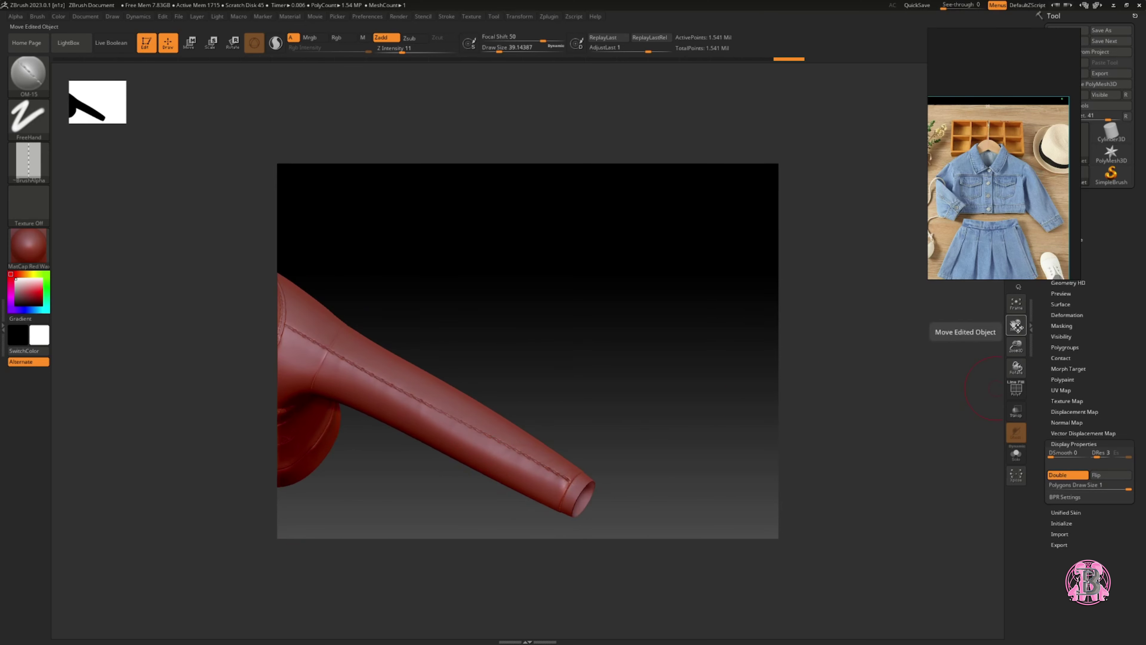
Draw a stitched side seam from the underarm to the hem with Z Intensity 8 and Draw Size about 23.3.
left_click_drag(1017, 366, 463, 360)
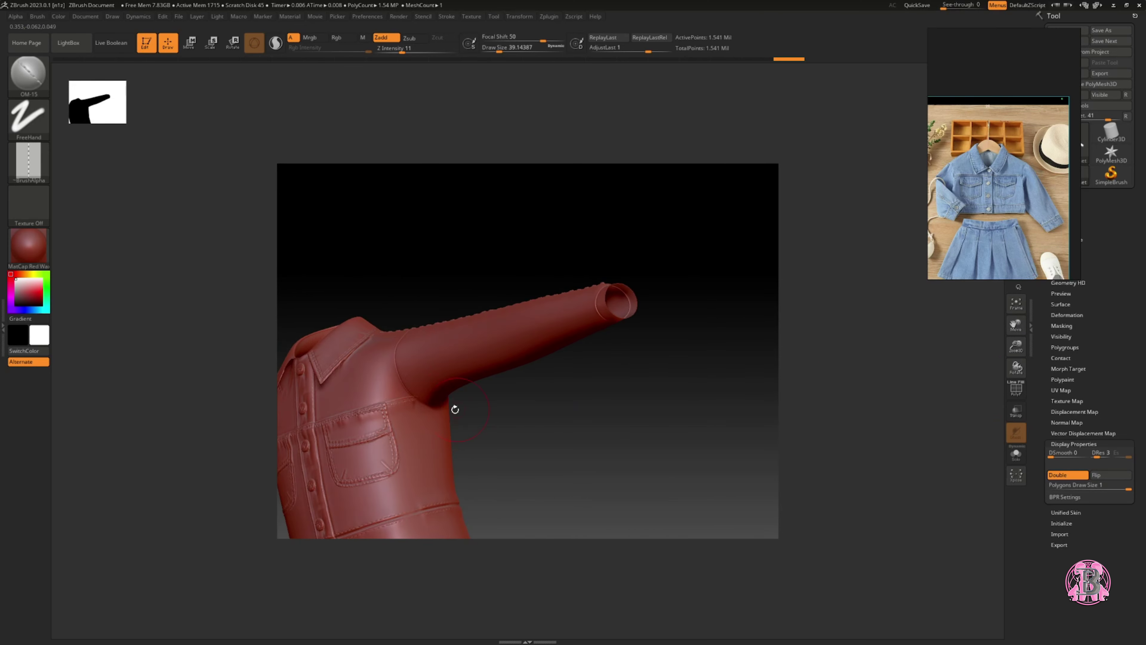
mouse_move(455, 409)
left_mouse_down()
mouse_move(482, 422)
mouse_move(444, 395)
left_mouse_up()
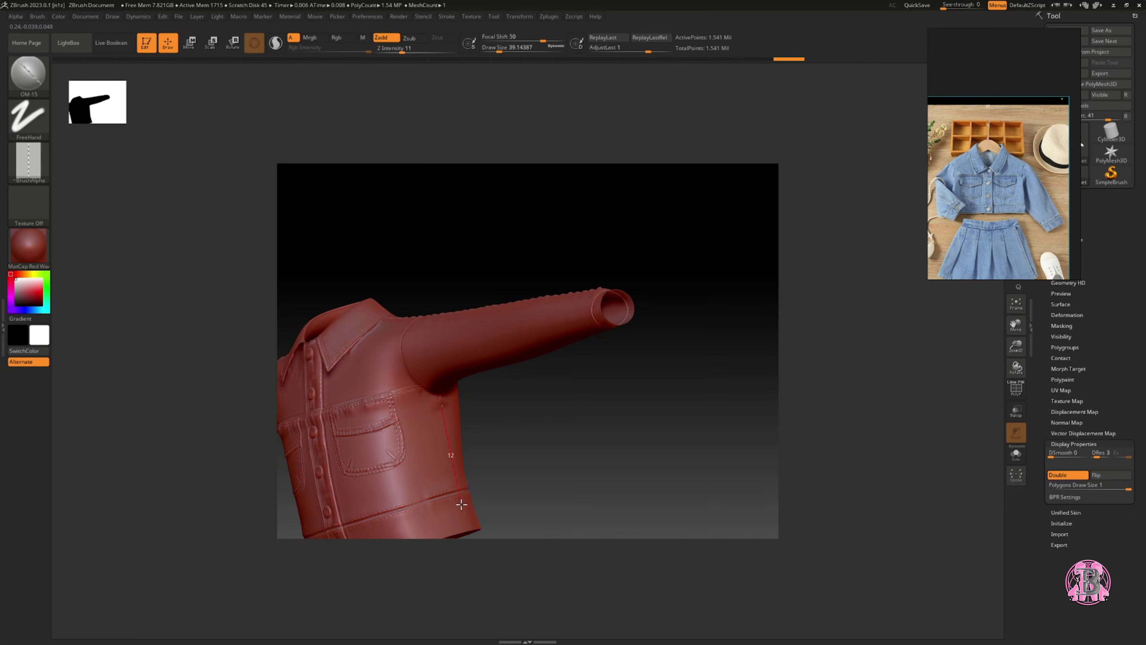
left_click_drag(402, 51, 398, 51)
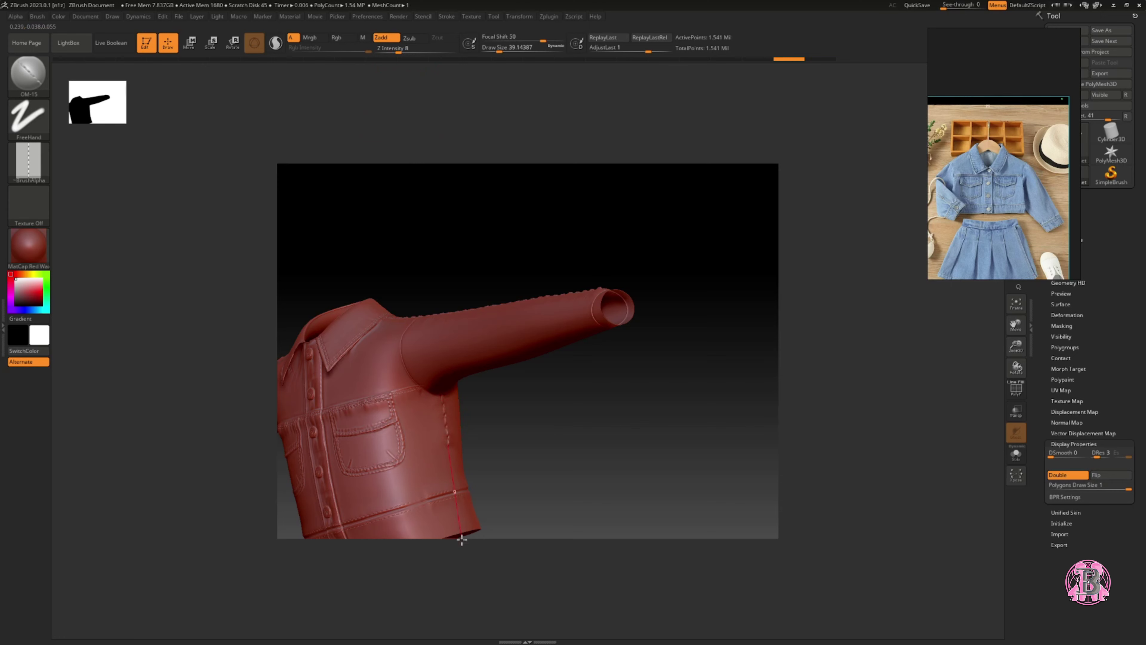
left_click_drag(477, 584, 431, 379)
left_click_drag(499, 51, 496, 51)
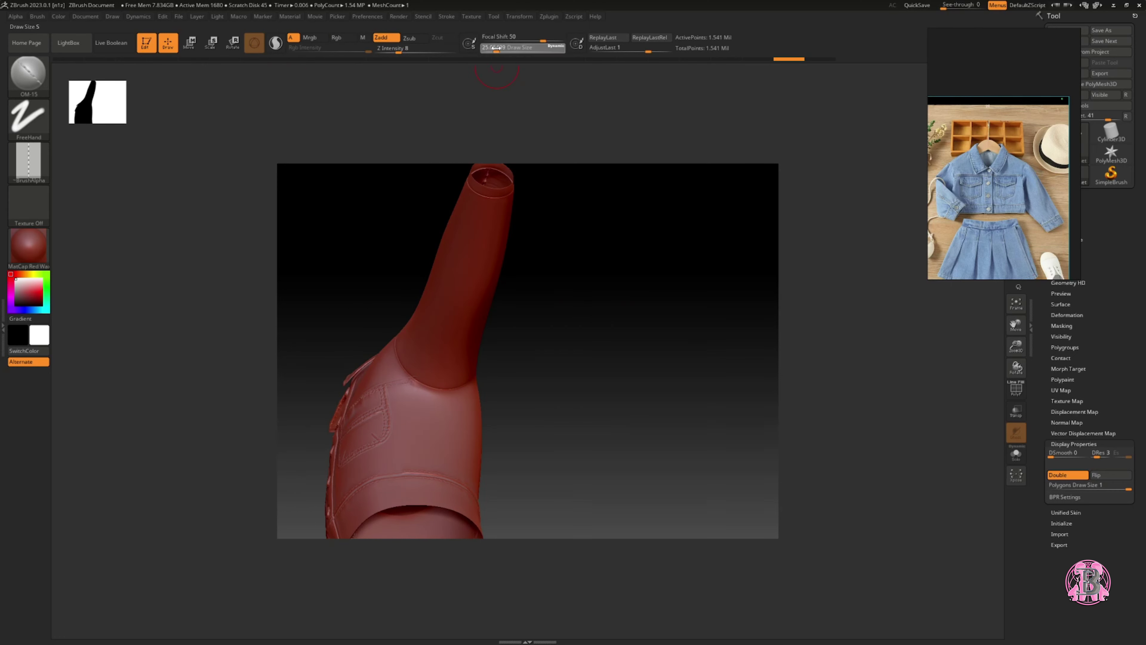
left_click_drag(442, 387, 440, 448)
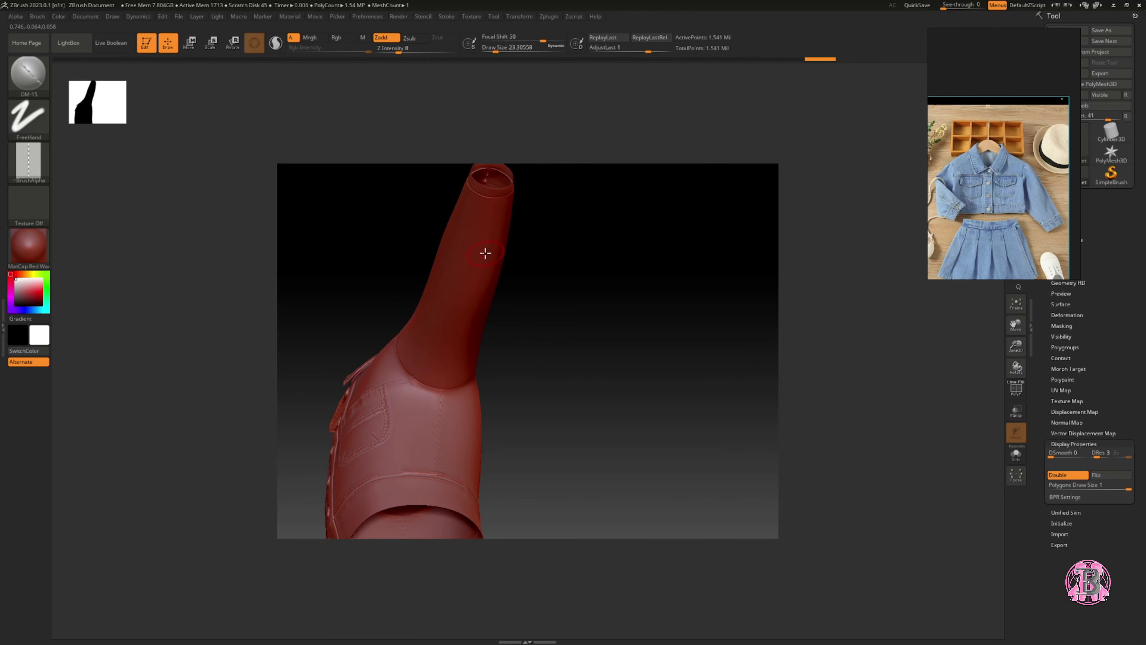
Set Z Intensity to 10, draw a stitched seam along the sleeve's underside from cuff to underarm, and check the whole jacket.
left_click_drag(483, 251, 492, 178)
left_click_drag(398, 51, 400, 51)
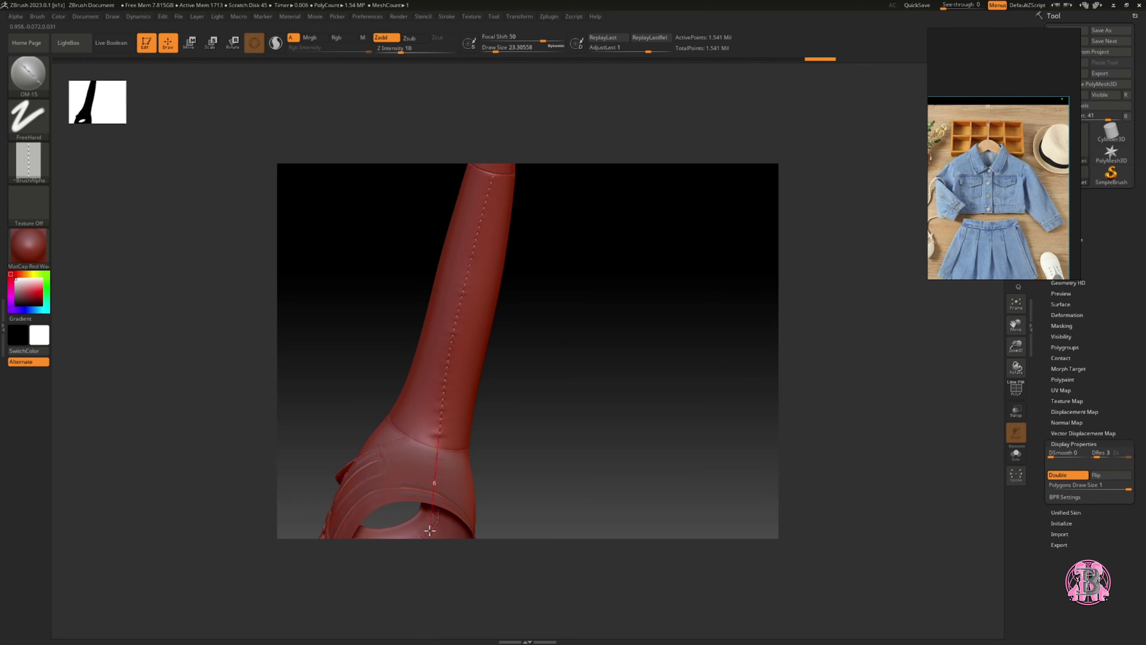
left_click_drag(414, 501, 635, 334)
key("f")
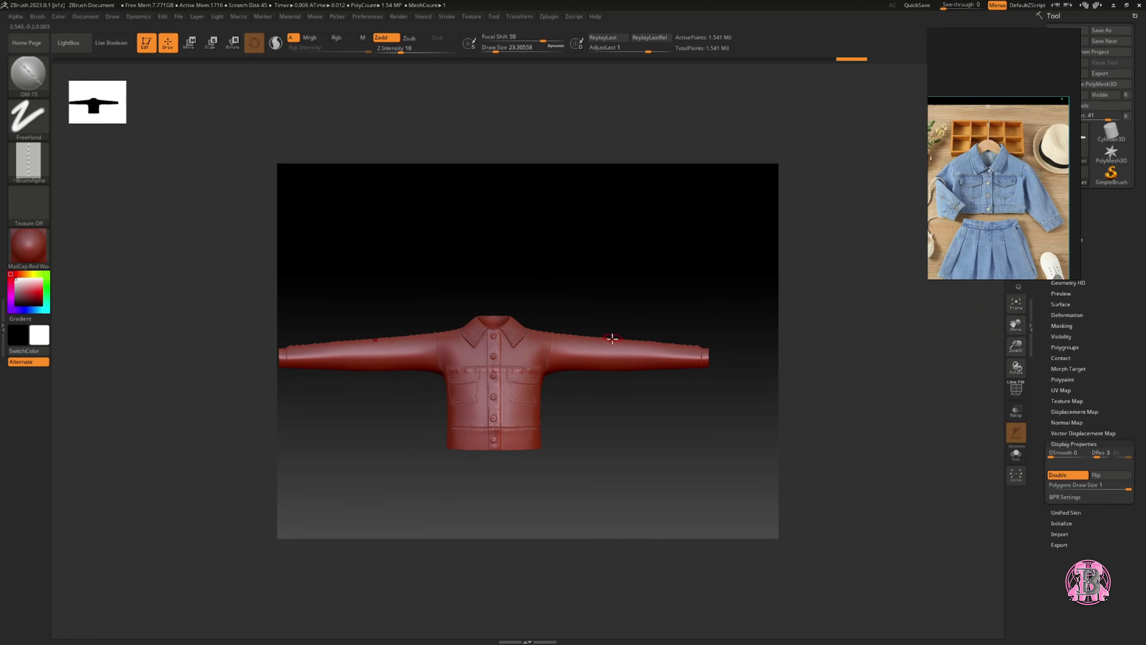
mouse_move(616, 391)
left_mouse_down()
mouse_move(627, 406)
mouse_move(622, 385)
left_mouse_up()
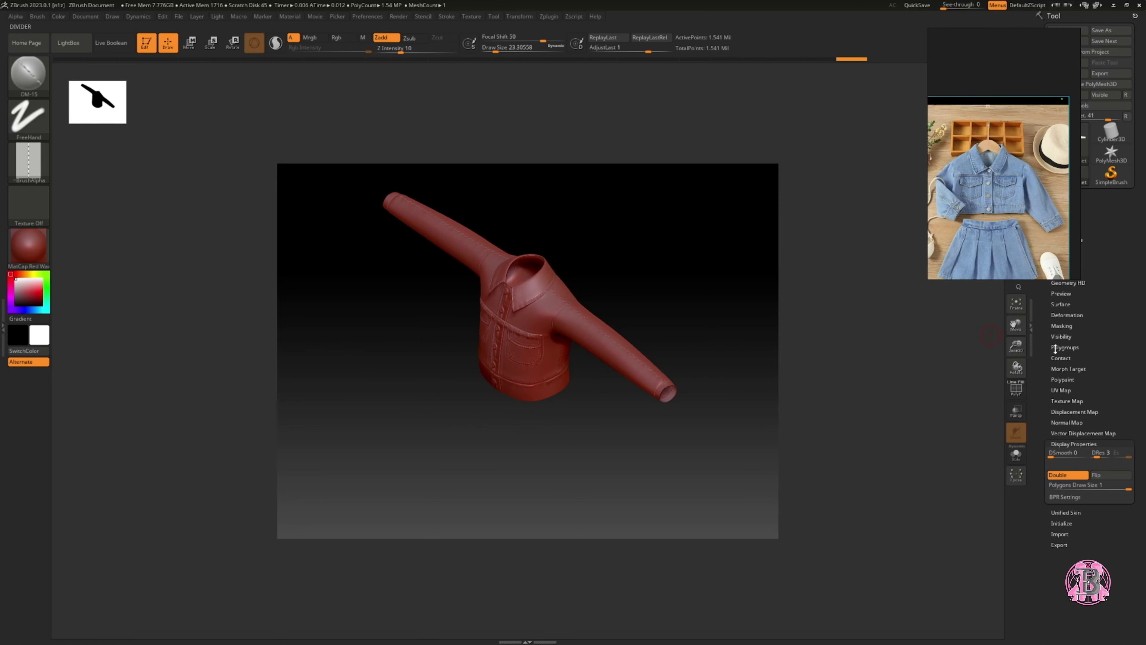
Load the OM-32 brush for the seam at the sleeve's cuff.
scroll(586, 355, "up", 5)
left_click(28, 72)
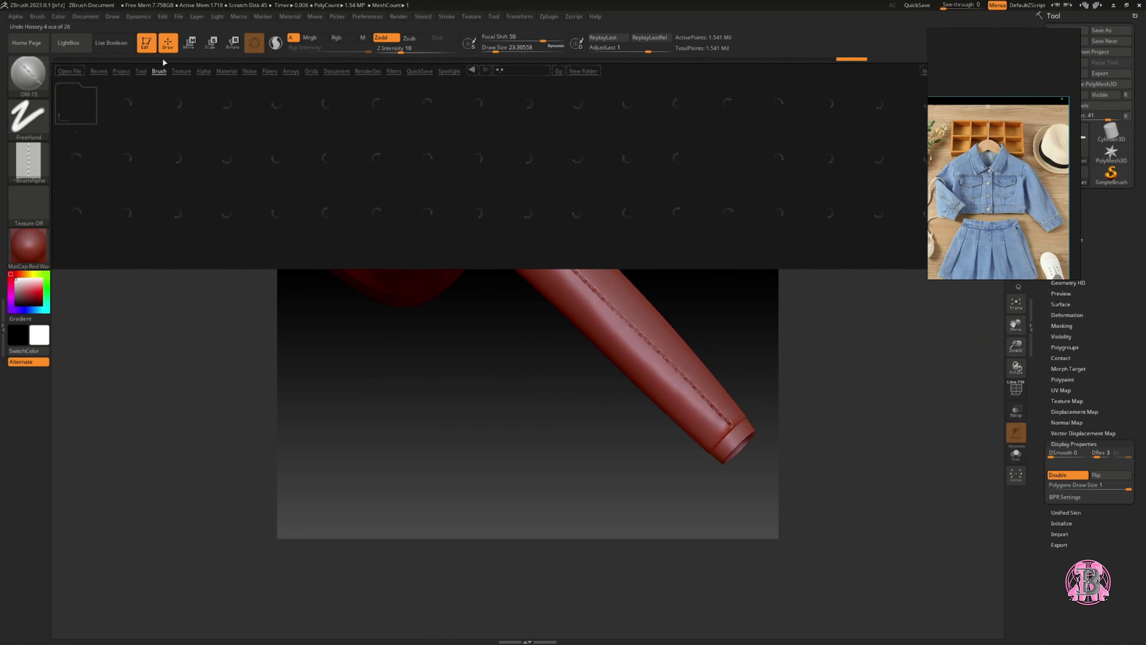
left_click(742, 226)
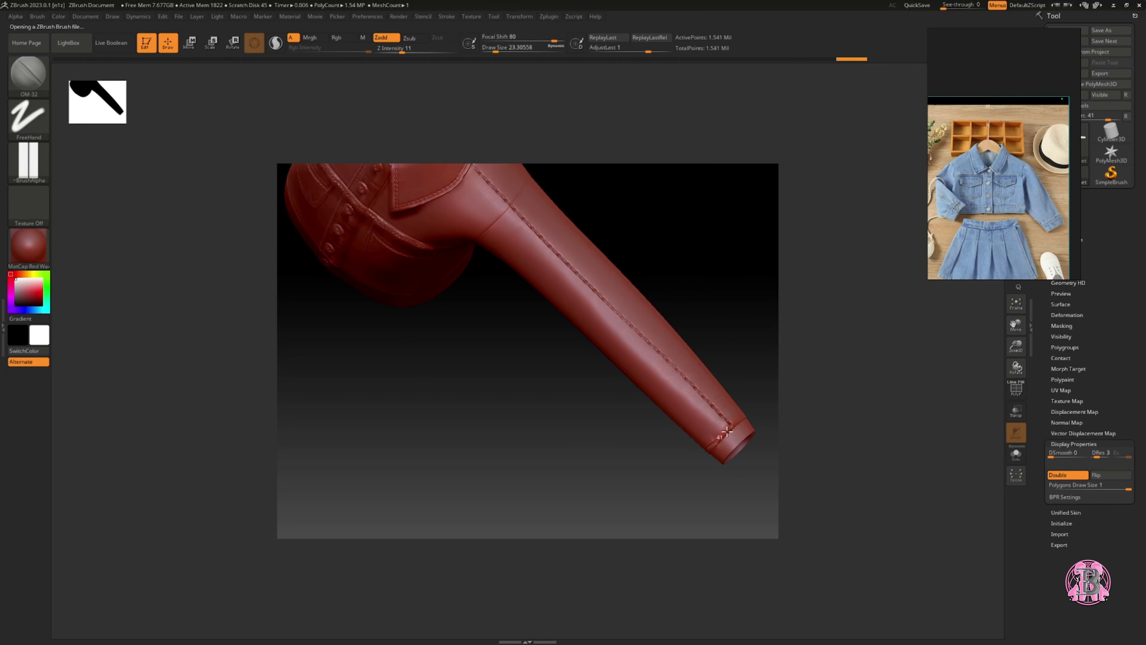
scroll(738, 384, "down", 4)
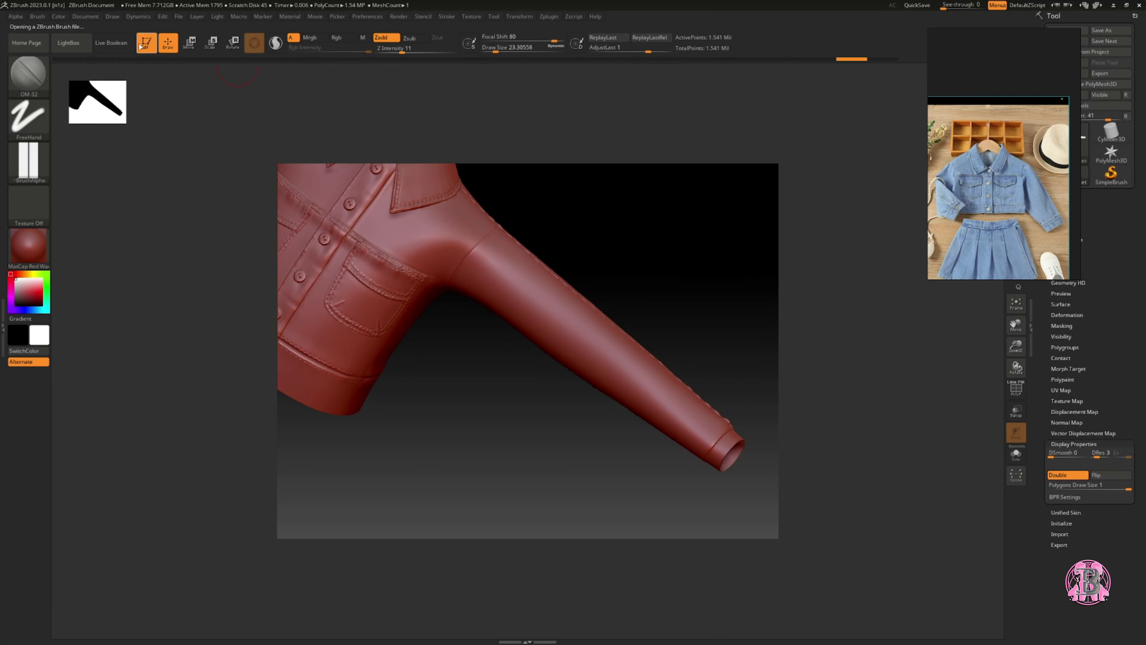
Load the OM-50 stitch brush, set its Z Intensity to 8 and adjust the LazyStep spacing.
left_click(68, 43)
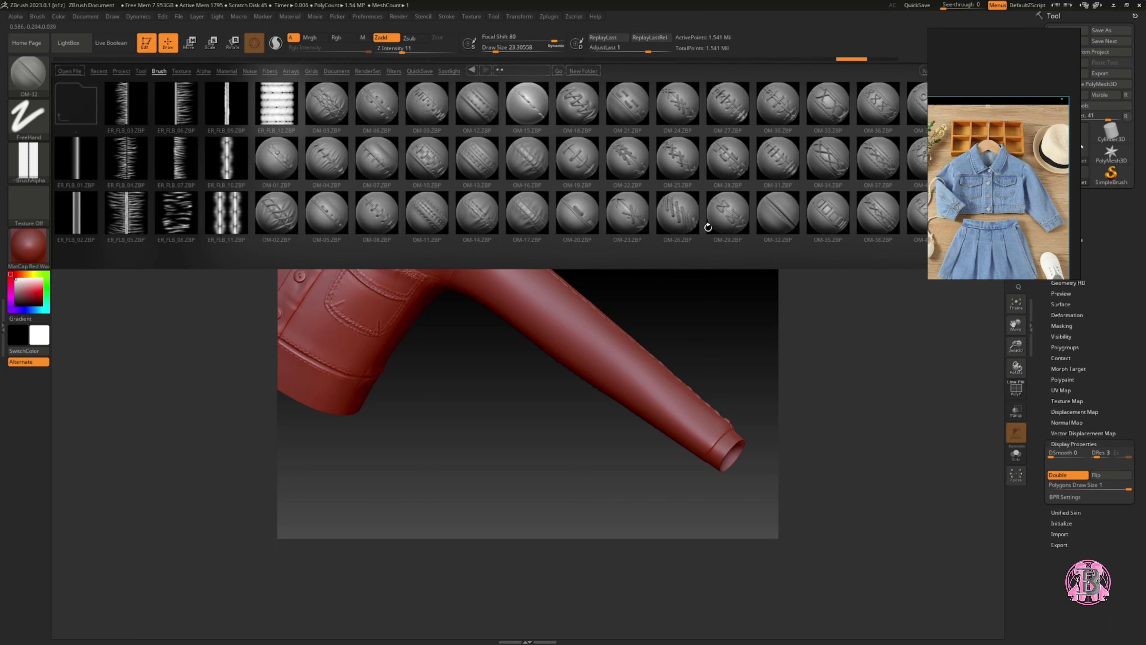
scroll(775, 211, "down", 4)
double_click(474, 212)
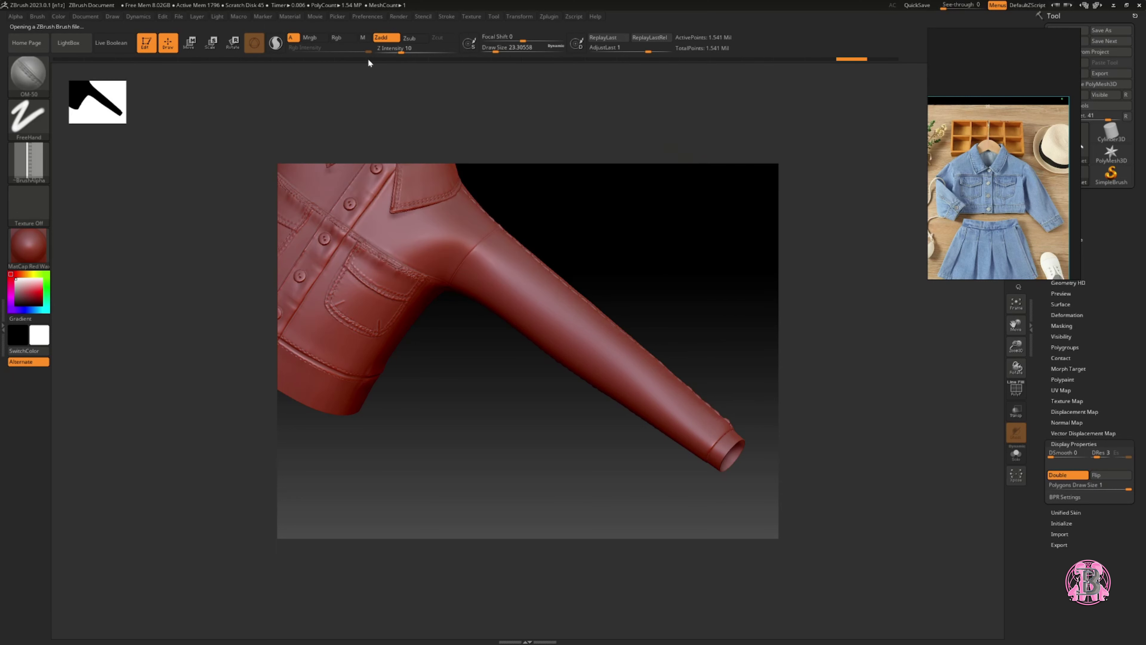
left_click_drag(416, 49, 413, 45)
left_click(446, 16)
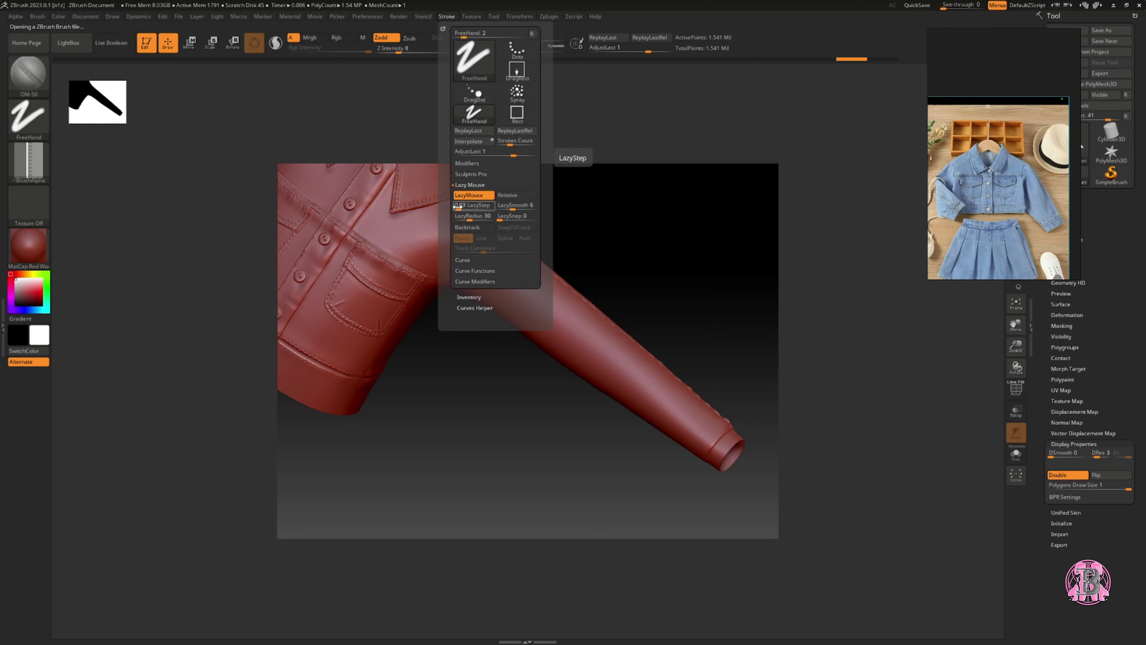
mouse_move(512, 206)
left_mouse_down()
mouse_move(537, 206)
mouse_move(496, 217)
left_mouse_up()
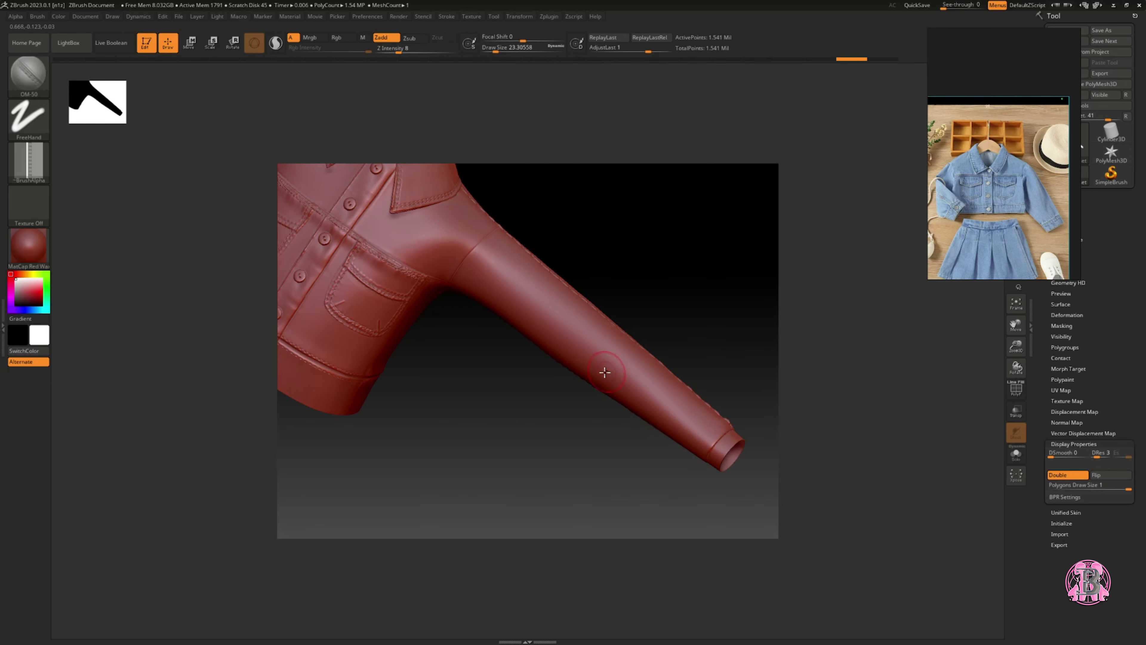
Draw a stitched seam all around the sleeve's cuff, covering its upper, front, underside and back portions.
mouse_move(606, 371)
right_mouse_down()
mouse_move(671, 447)
mouse_move(648, 469)
right_mouse_up()
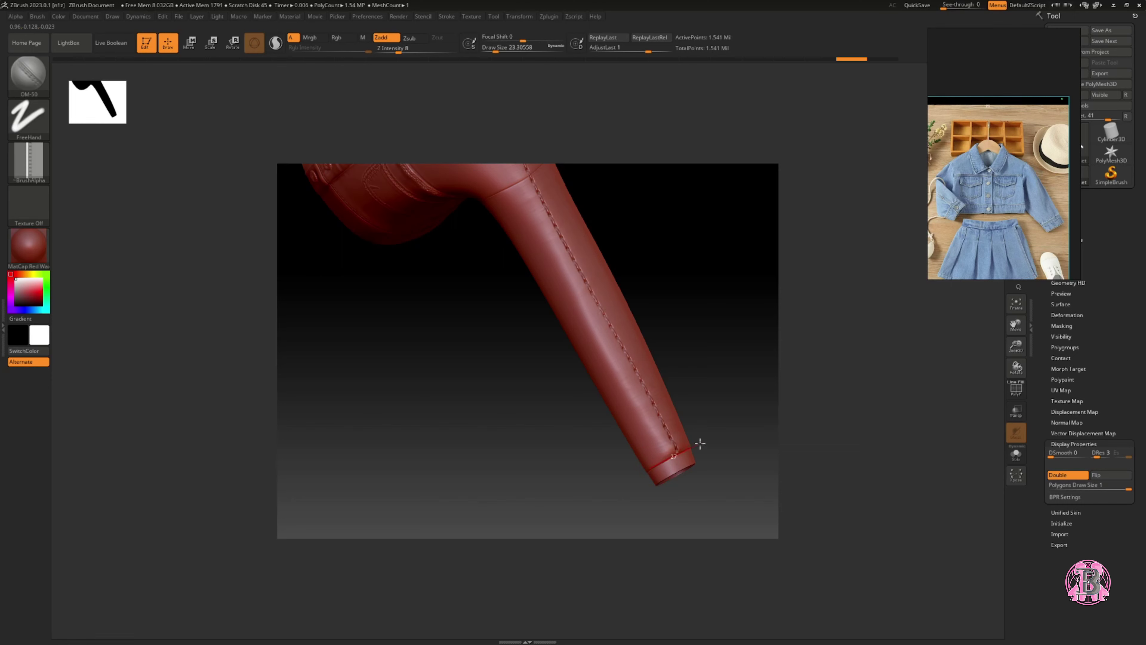
right_click_drag(681, 440, 661, 468)
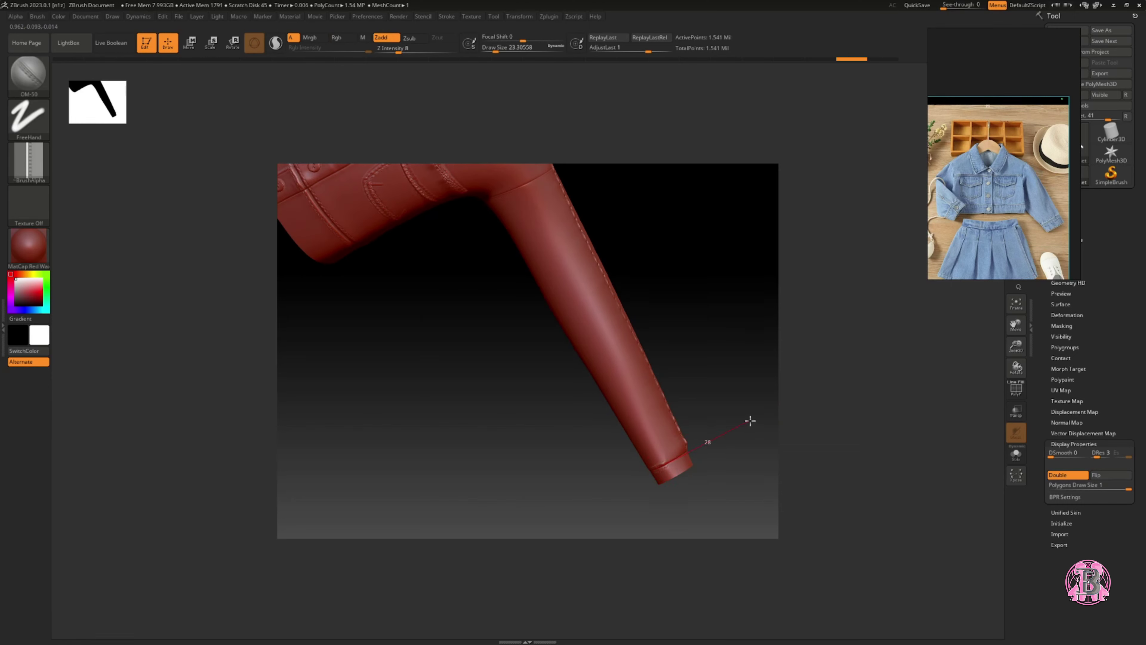
right_click_drag(768, 410, 636, 467)
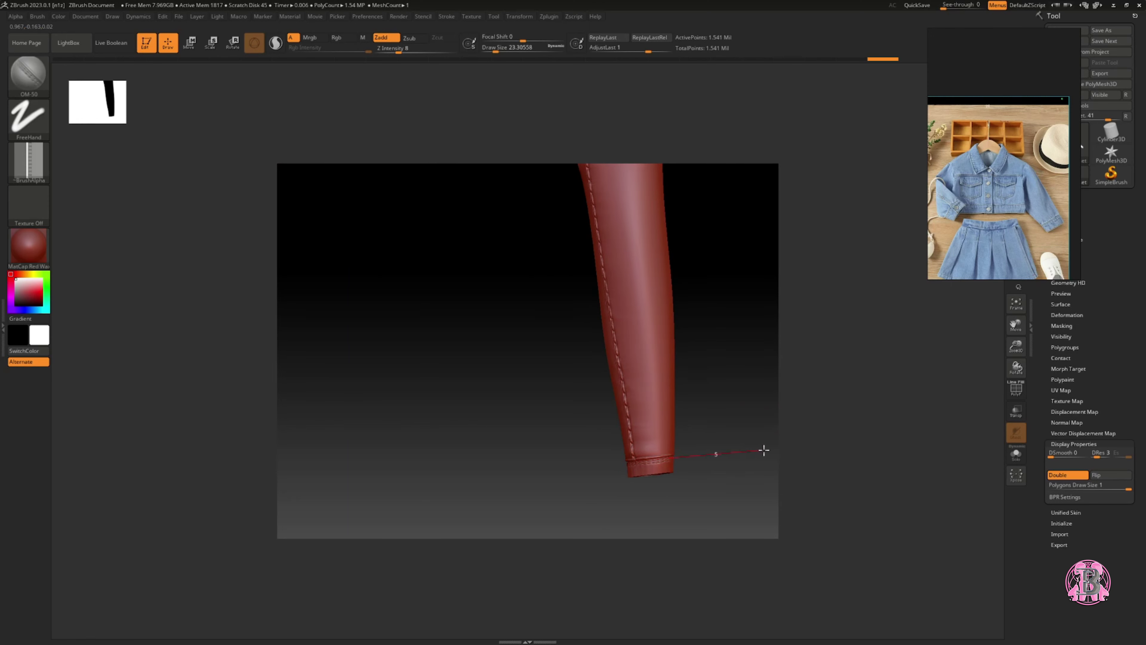
right_click_drag(764, 450, 606, 464)
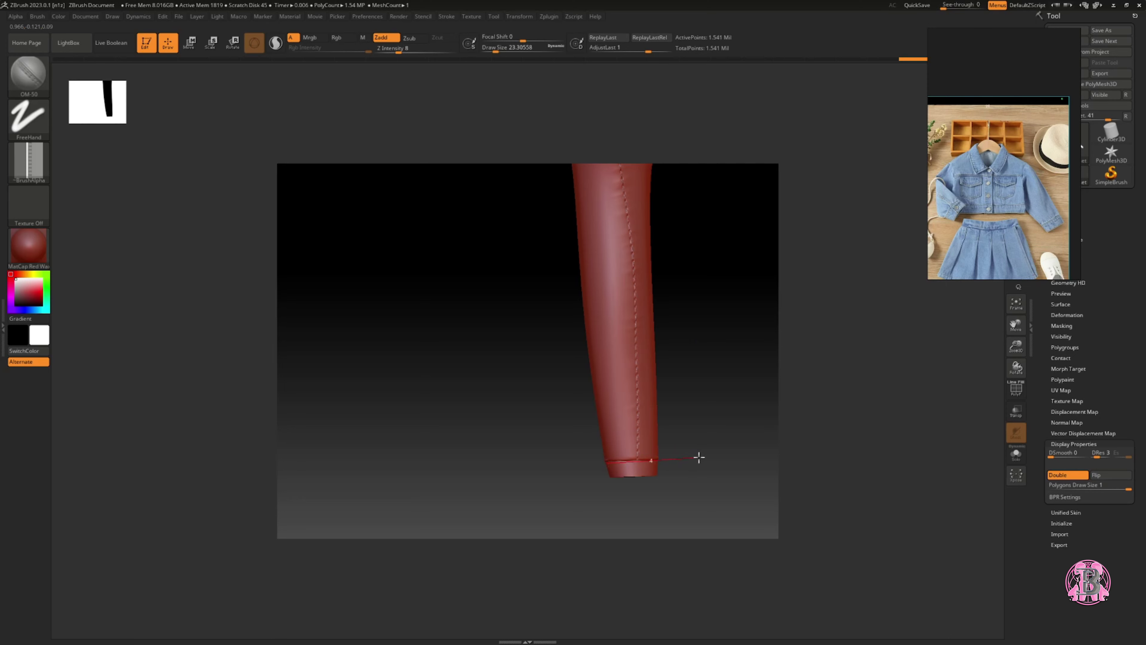
right_click_drag(731, 457, 600, 465)
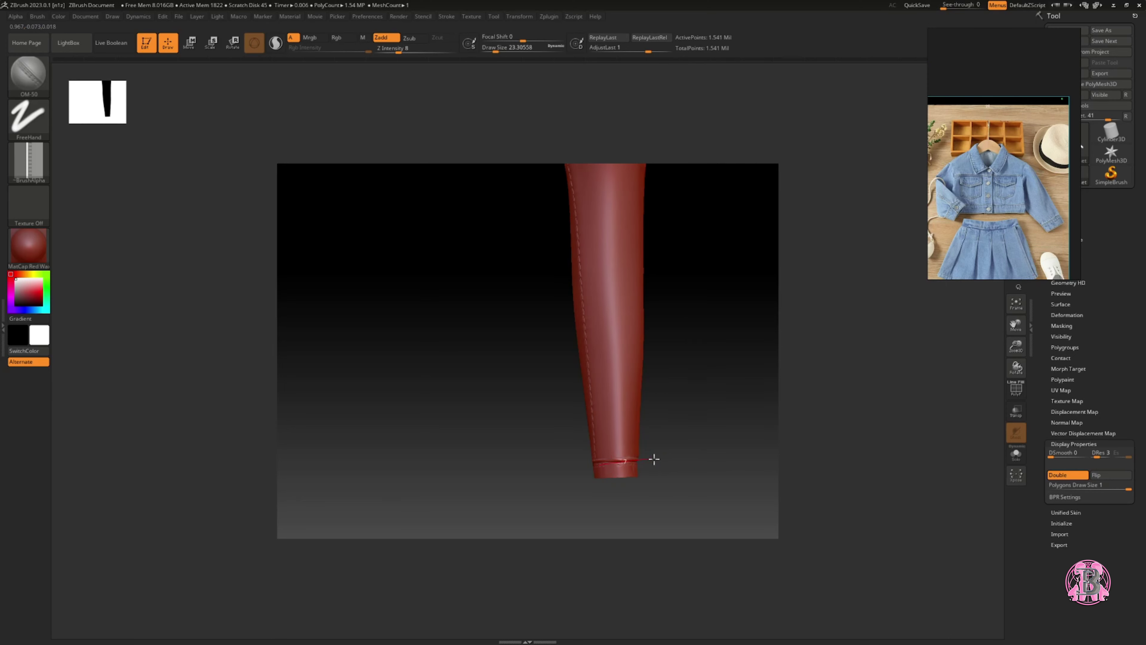
right_click_drag(725, 461, 668, 316)
Try stitched seams across the jacket's upper back and along the lower edge of the hem band.
right_click_drag(390, 329, 455, 376)
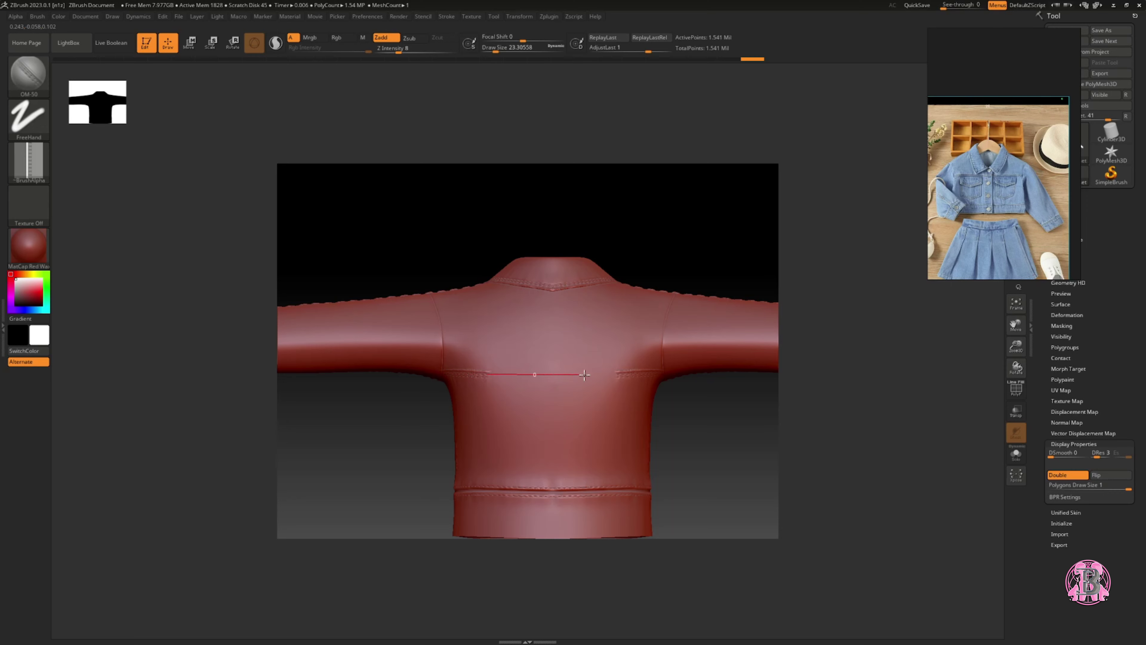
right_click_drag(550, 436, 495, 379)
key("space")
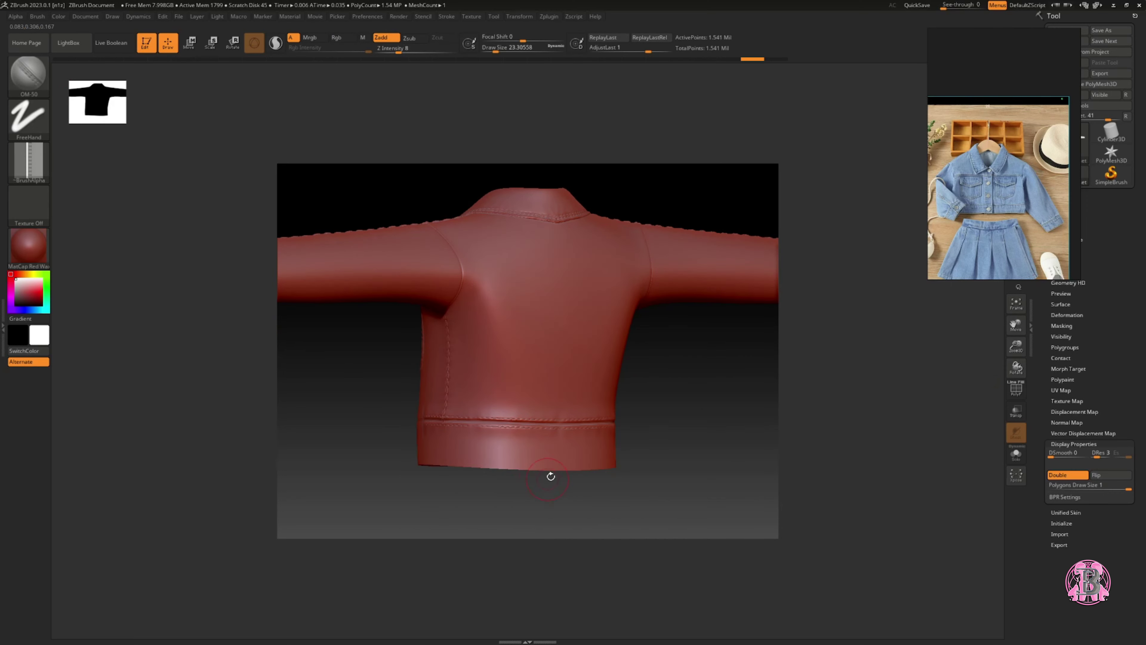
left_click_drag(562, 466, 521, 464)
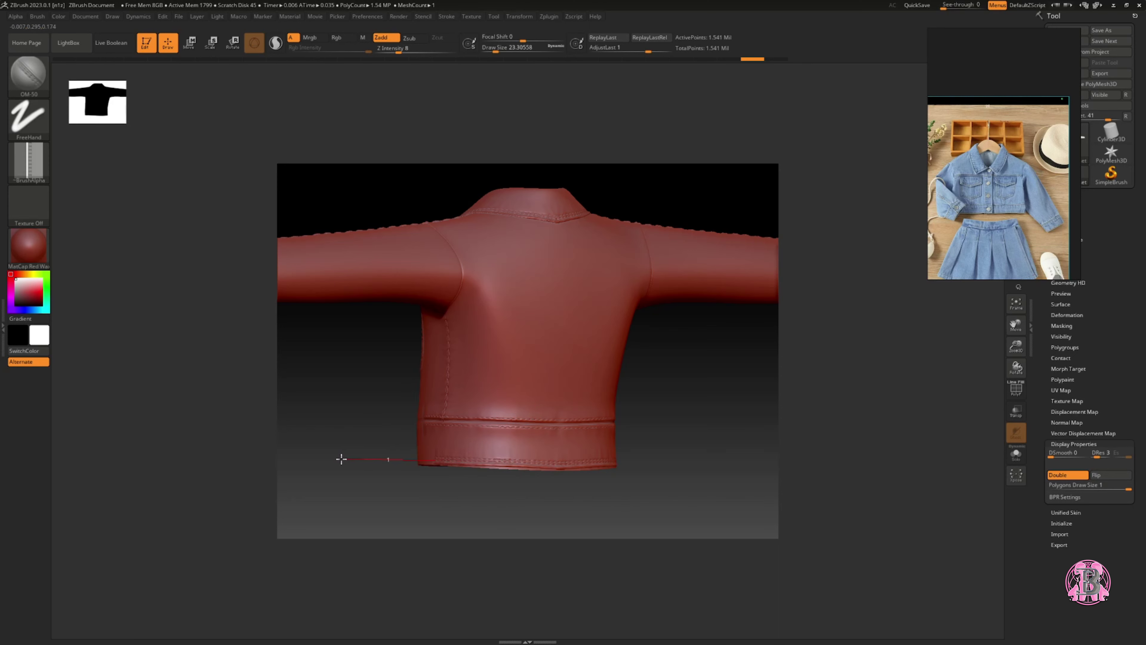
left_click_drag(319, 460, 535, 466)
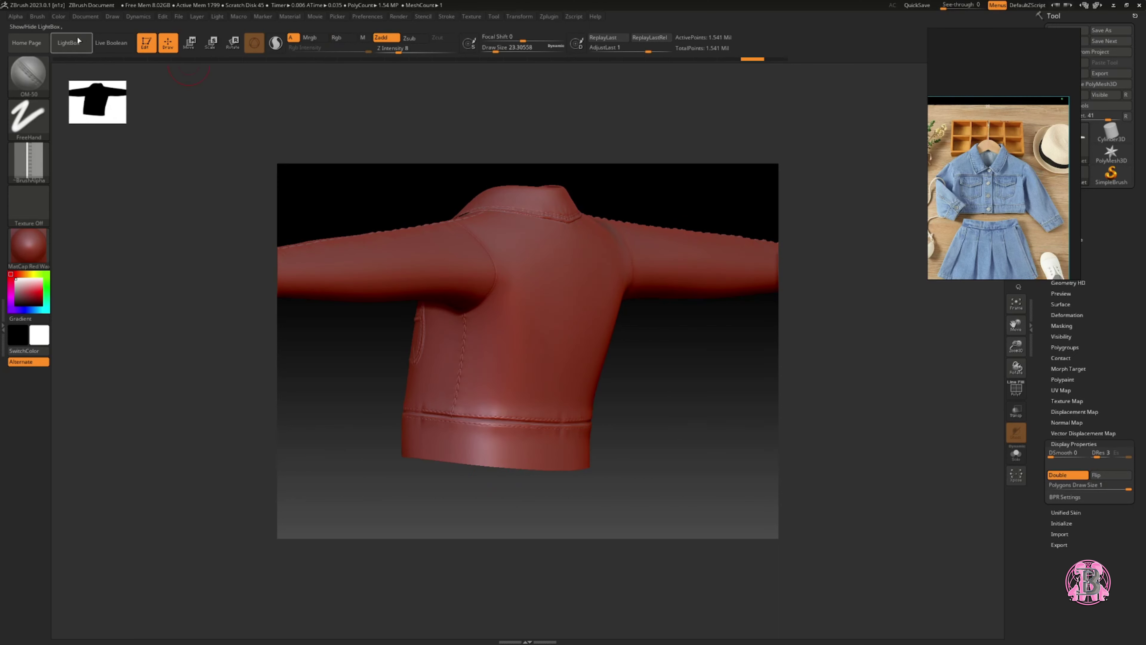
Load the OM-32 brush and draw a seam along the hem band's bottom edge around the jacket's back and front.
double_click(778, 210)
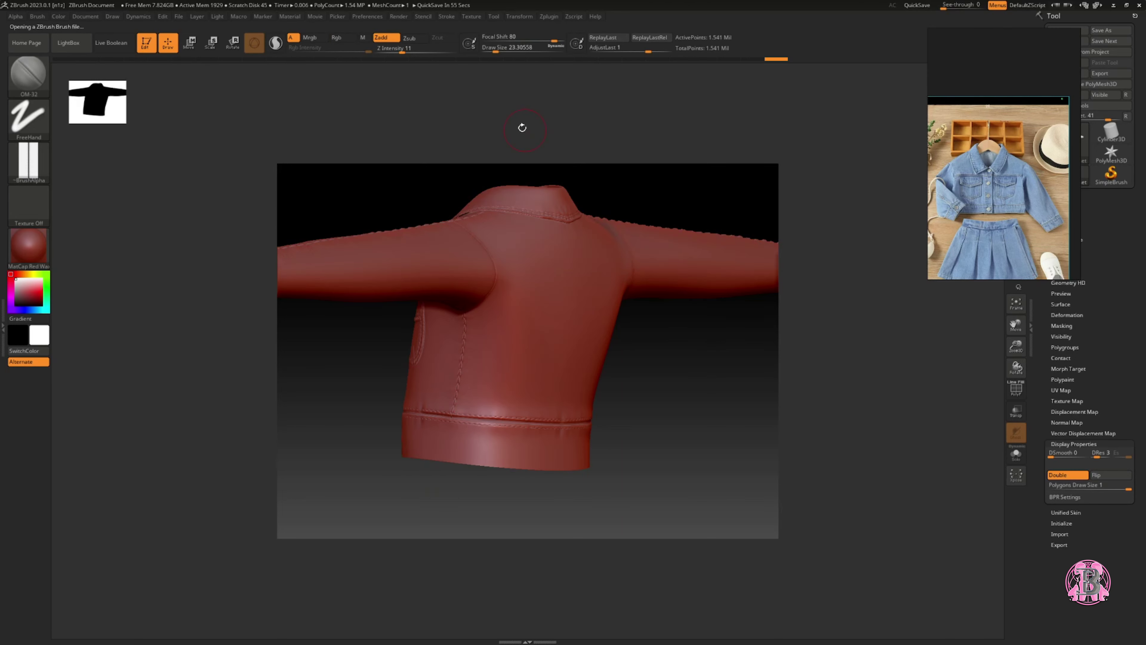
left_click(447, 17)
mouse_move(403, 454)
left_mouse_down()
mouse_move(414, 465)
mouse_move(544, 469)
left_mouse_up()
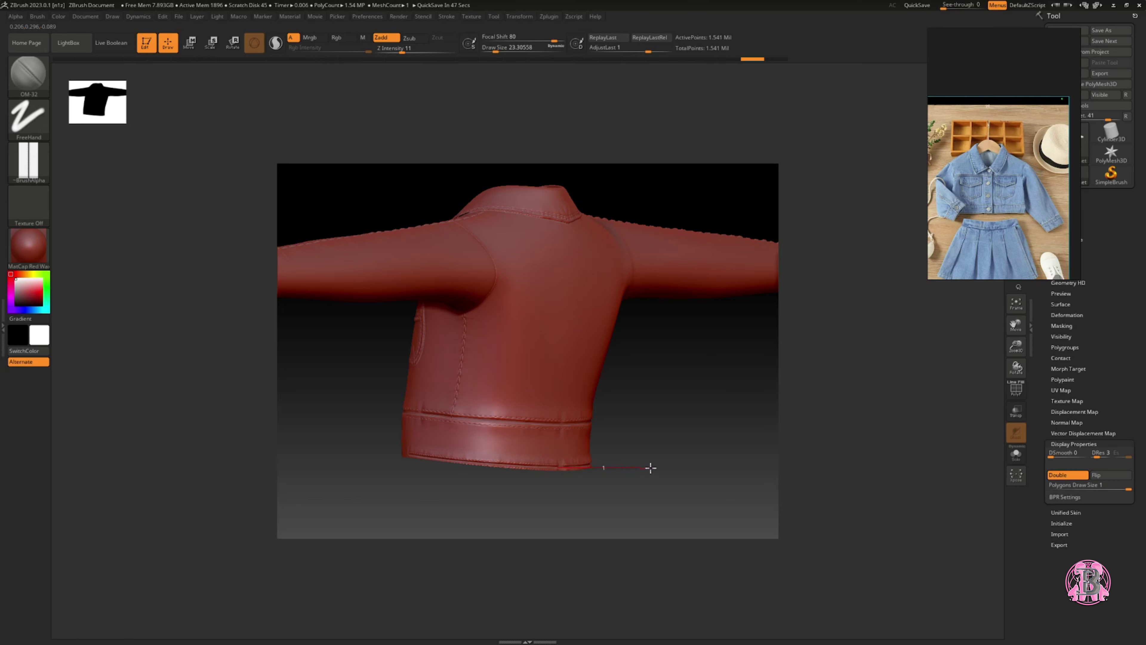
mouse_move(653, 466)
left_mouse_down()
mouse_move(417, 486)
mouse_move(337, 469)
mouse_move(498, 447)
left_mouse_up()
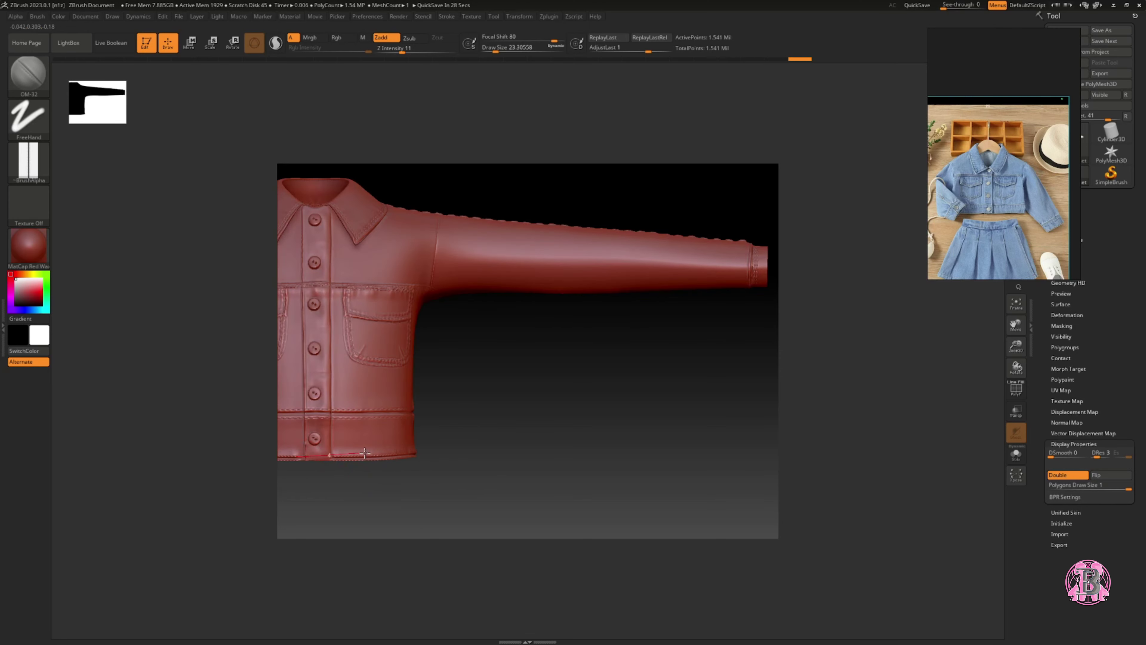
left_click_drag(402, 455, 405, 485)
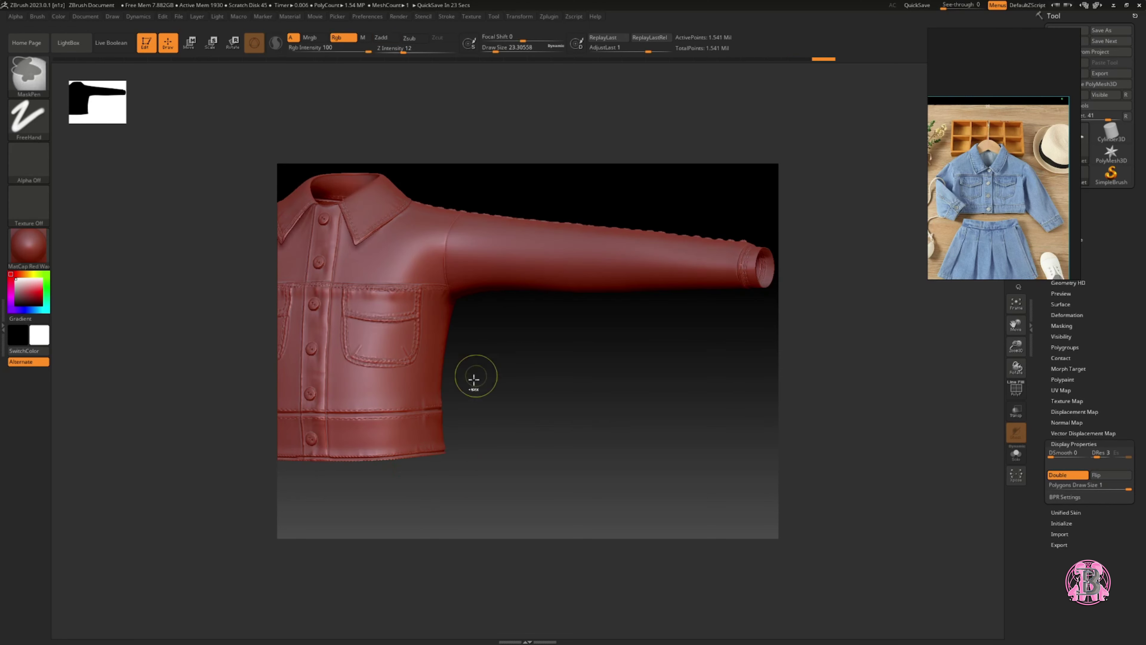
left_click_drag(474, 371, 423, 443)
left_click_drag(1014, 332, 1109, 341)
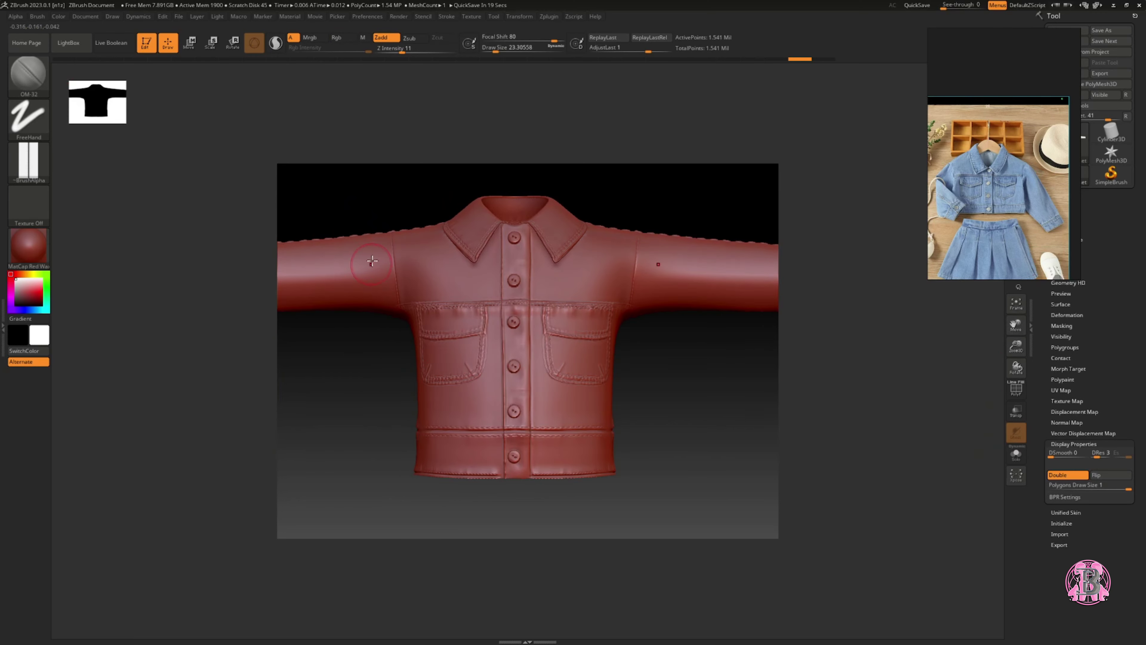
Draw a seam along the armhole's front and underarm, where the sleeve meets the body.
left_click_drag(397, 326, 400, 337)
mouse_move(407, 399)
left_mouse_down()
mouse_move(428, 277)
mouse_move(398, 291)
left_mouse_up()
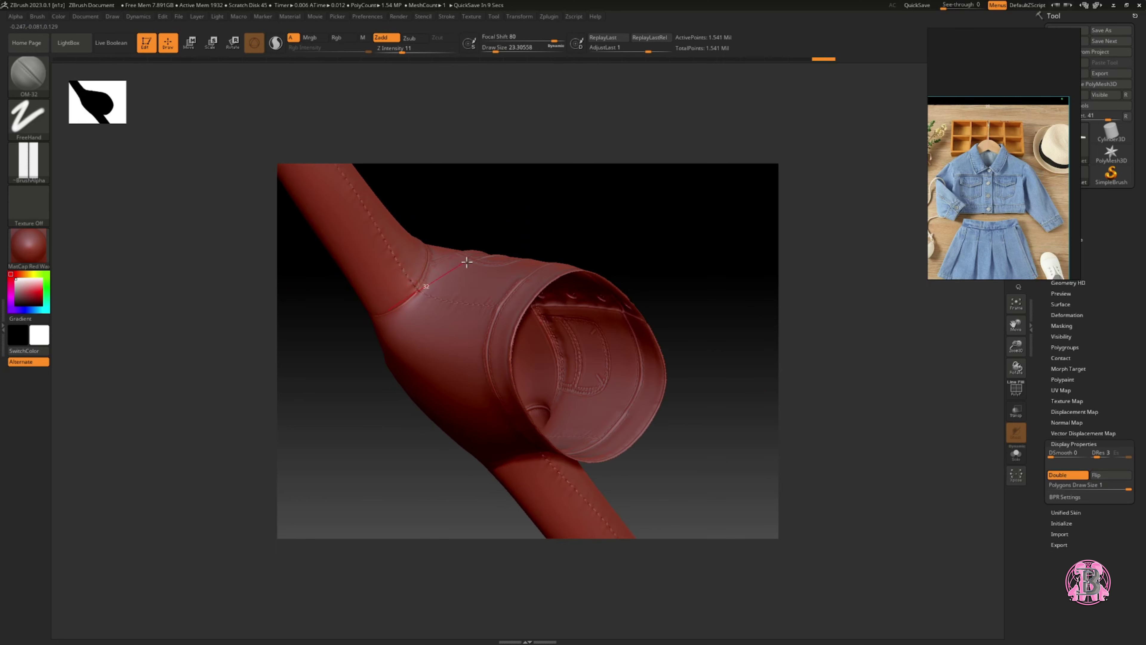
mouse_move(466, 262)
left_mouse_down()
mouse_move(486, 248)
mouse_move(393, 309)
left_mouse_up()
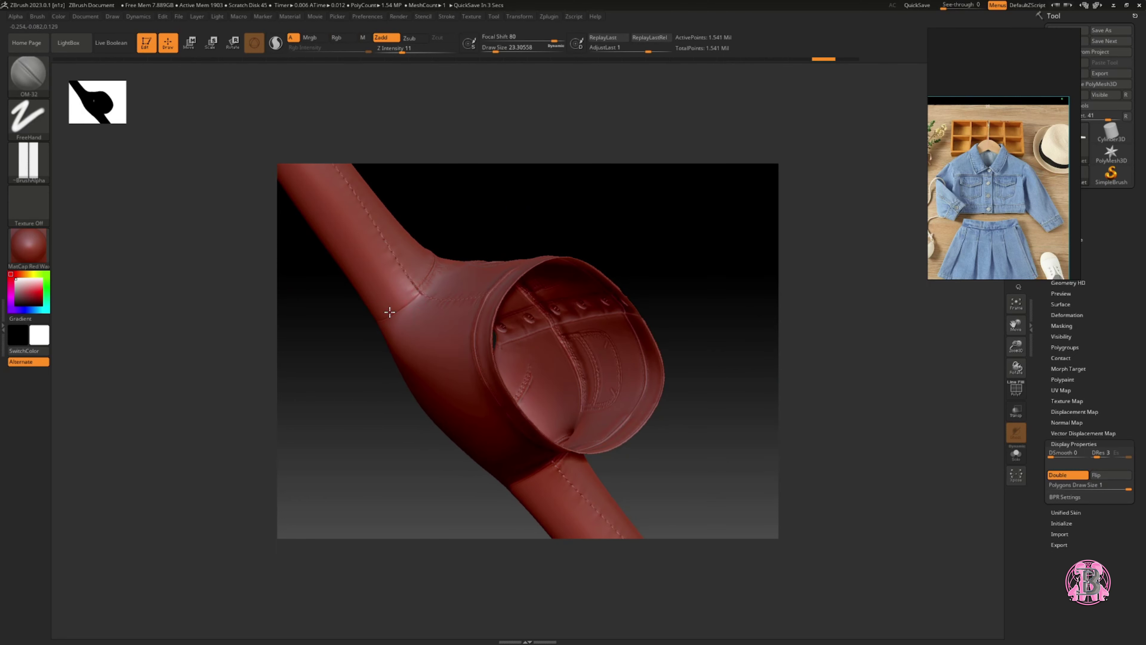
mouse_move(470, 261)
left_mouse_down()
mouse_move(486, 225)
mouse_move(382, 323)
mouse_move(446, 282)
left_mouse_up()
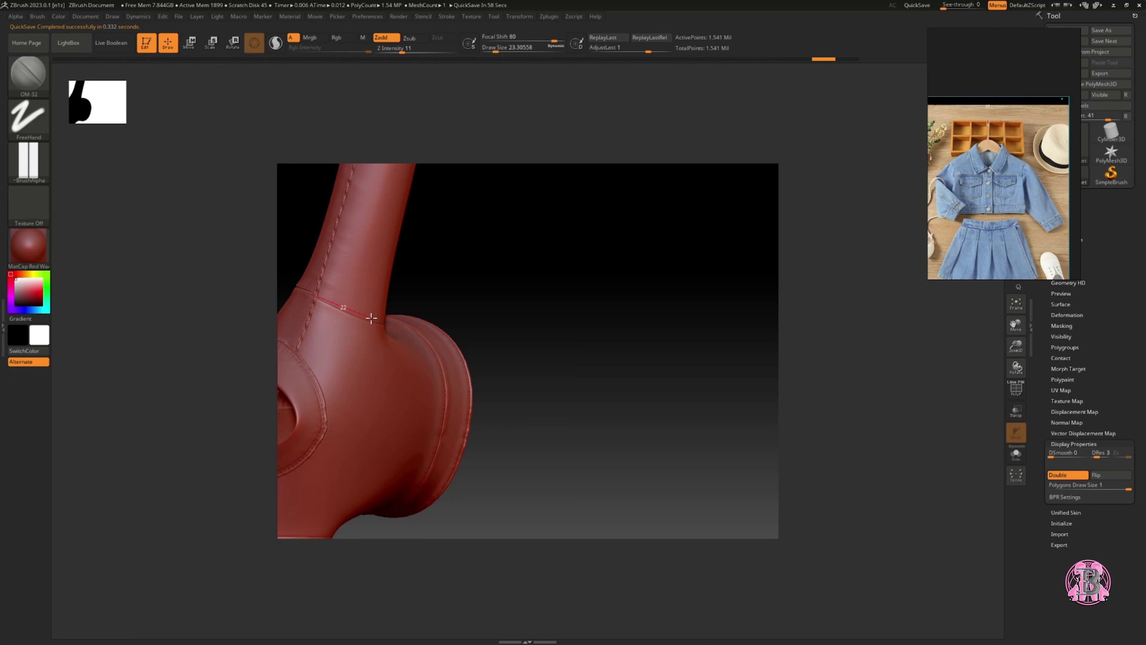
Continue the armhole seam over the shoulder and down the back to the underarm, and check the jacket's front.
left_click_drag(372, 319, 371, 318)
right_click_drag(371, 318, 324, 296)
left_click_drag(317, 295, 346, 308)
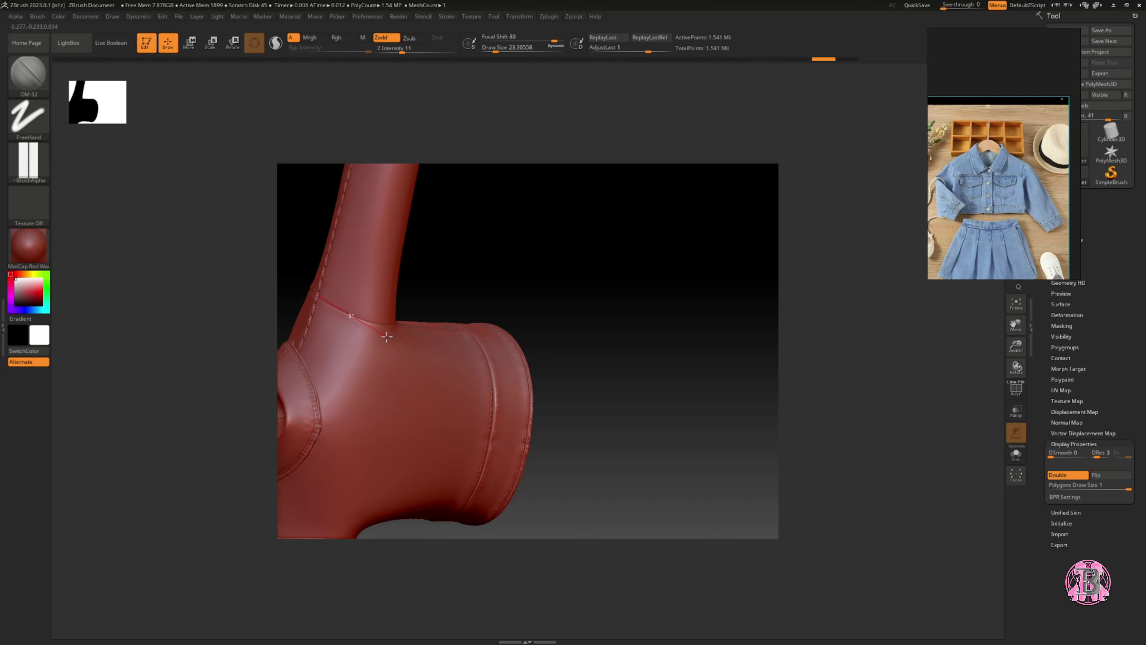
left_click_drag(409, 345, 479, 333)
right_click_drag(485, 328, 438, 326)
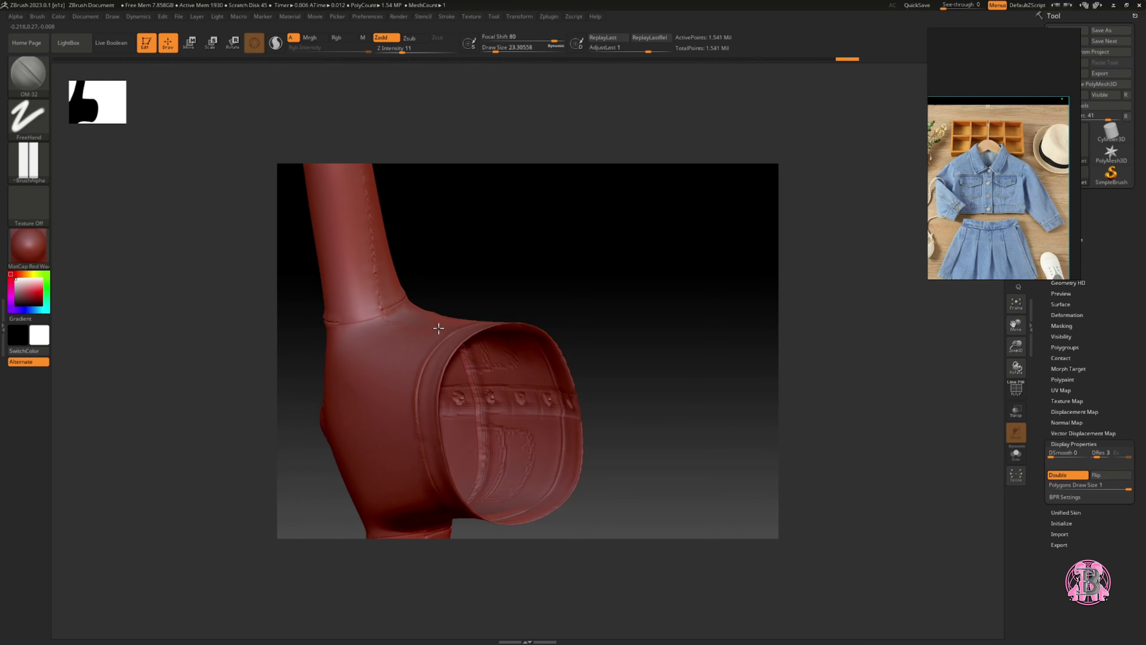
left_click_drag(435, 312, 471, 282)
mouse_move(471, 282)
right_mouse_down()
mouse_move(429, 348)
mouse_move(424, 314)
right_mouse_up()
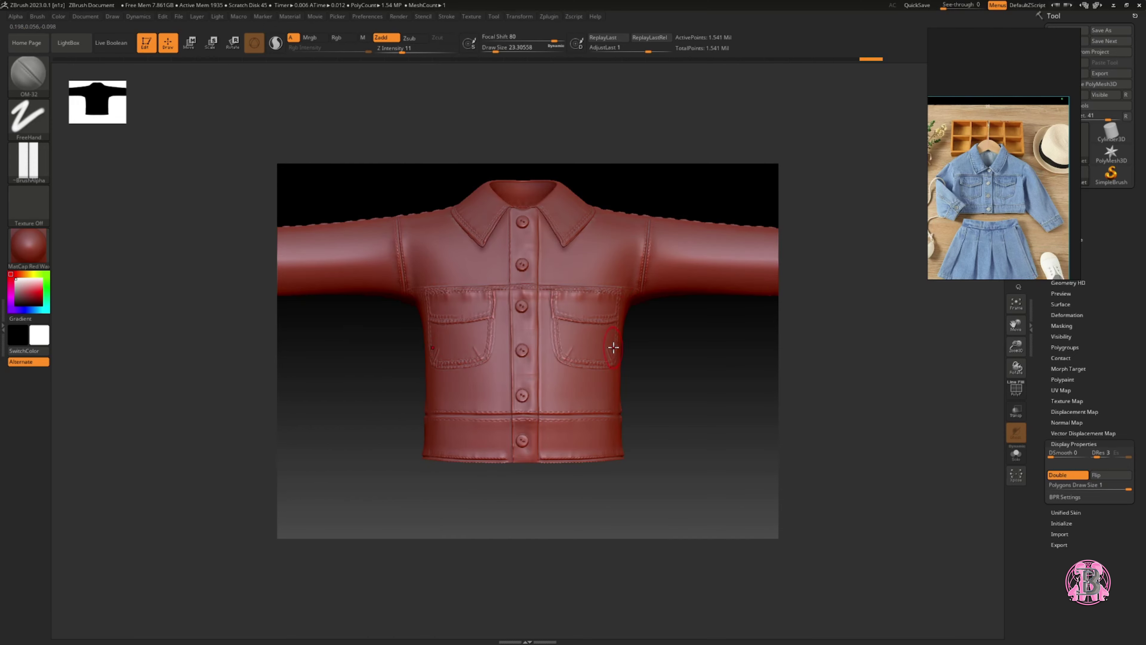
Load the OM-12 brush with Z Intensity 10, adjust its LazyStep, and draw vertical stitched seams from the chest pockets to the hem band.
left_click(68, 42)
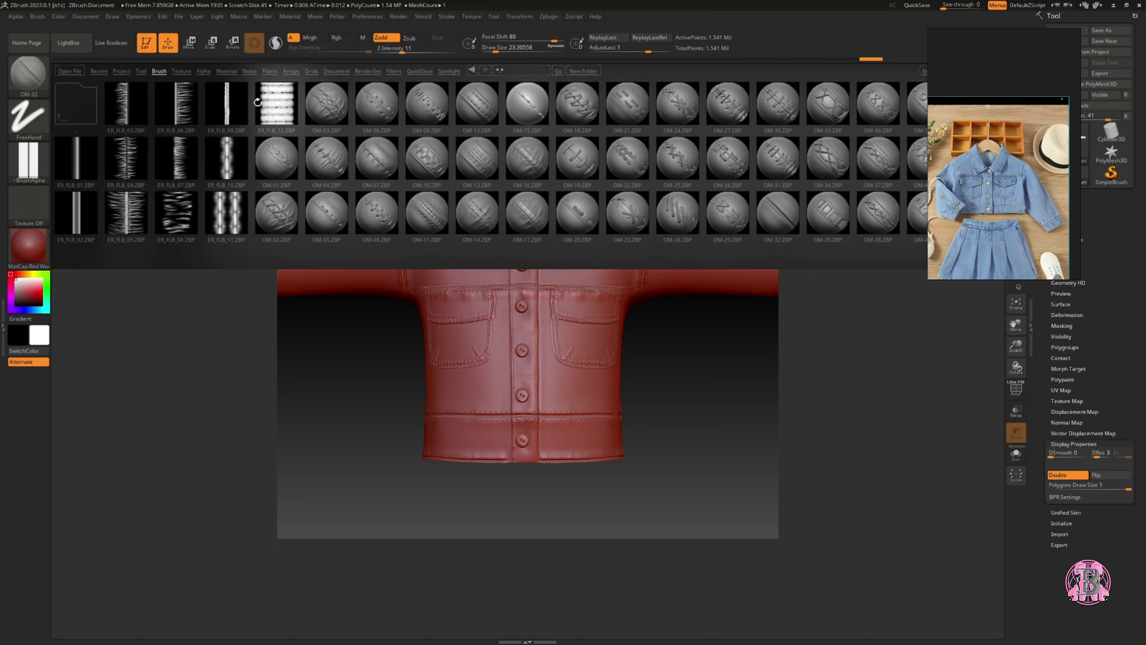
double_click(476, 104)
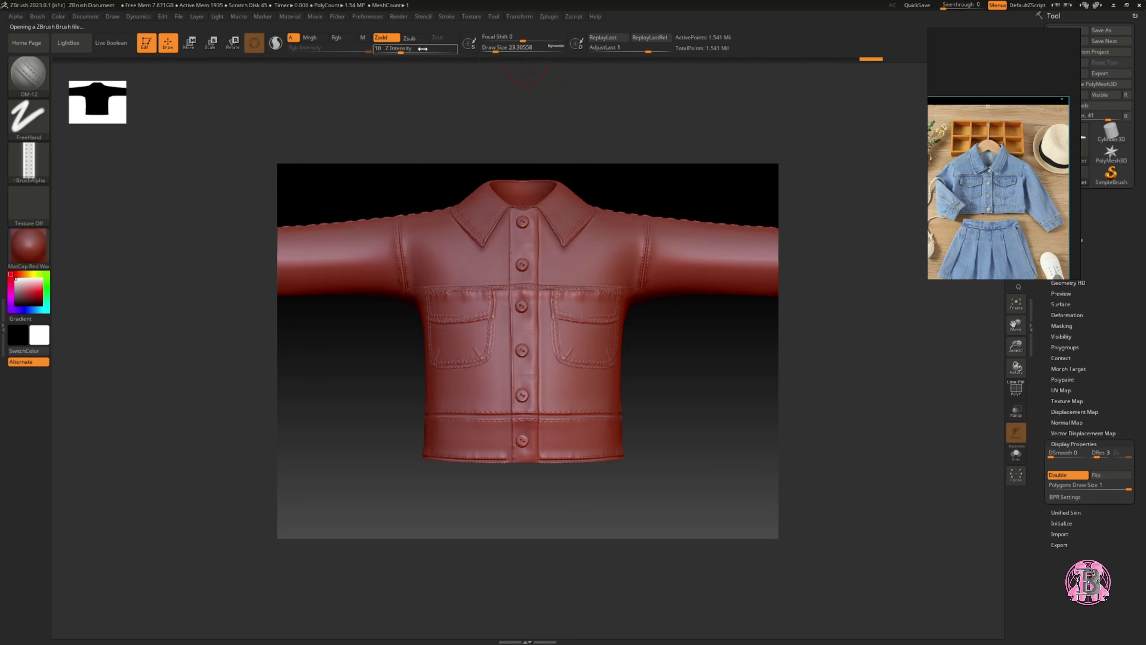
left_click(446, 16)
left_click(523, 195)
left_click_drag(515, 208, 441, 209)
mouse_move(588, 382)
left_mouse_down()
mouse_move(587, 502)
mouse_move(650, 411)
mouse_move(525, 435)
mouse_move(473, 315)
mouse_move(445, 356)
mouse_move(532, 263)
mouse_move(648, 302)
mouse_move(707, 282)
left_mouse_up()
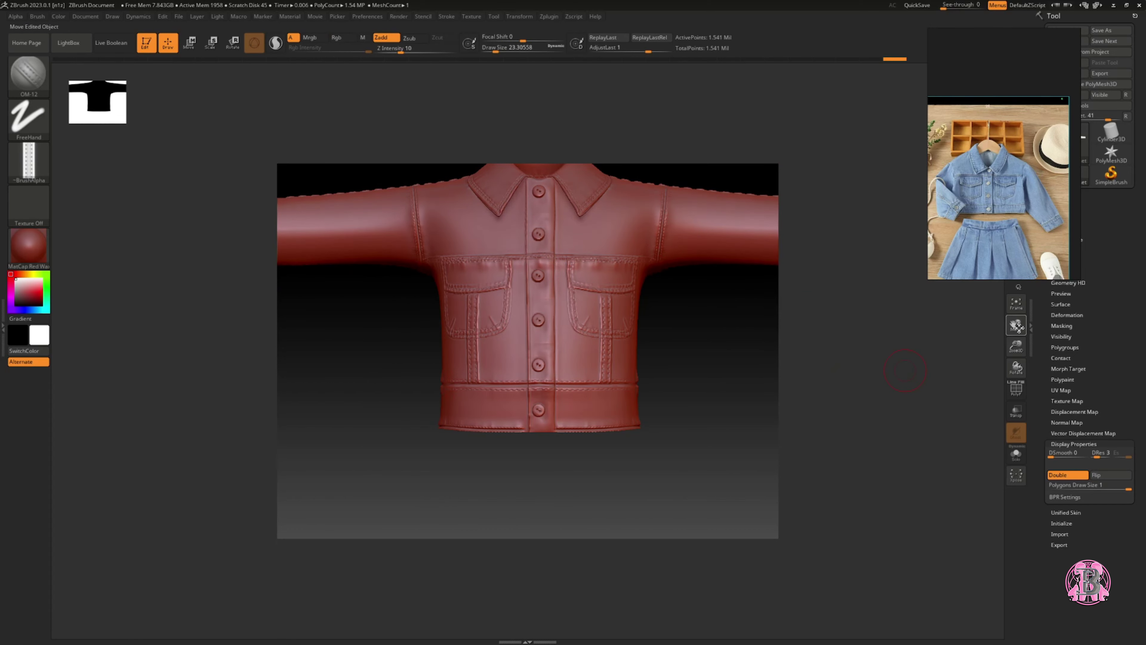
Load the Button (2) brush for the sleeve's cuff and inspect the cuff from several angles.
left_click_drag(1016, 326, 693, 354)
left_click_drag(612, 335, 559, 384)
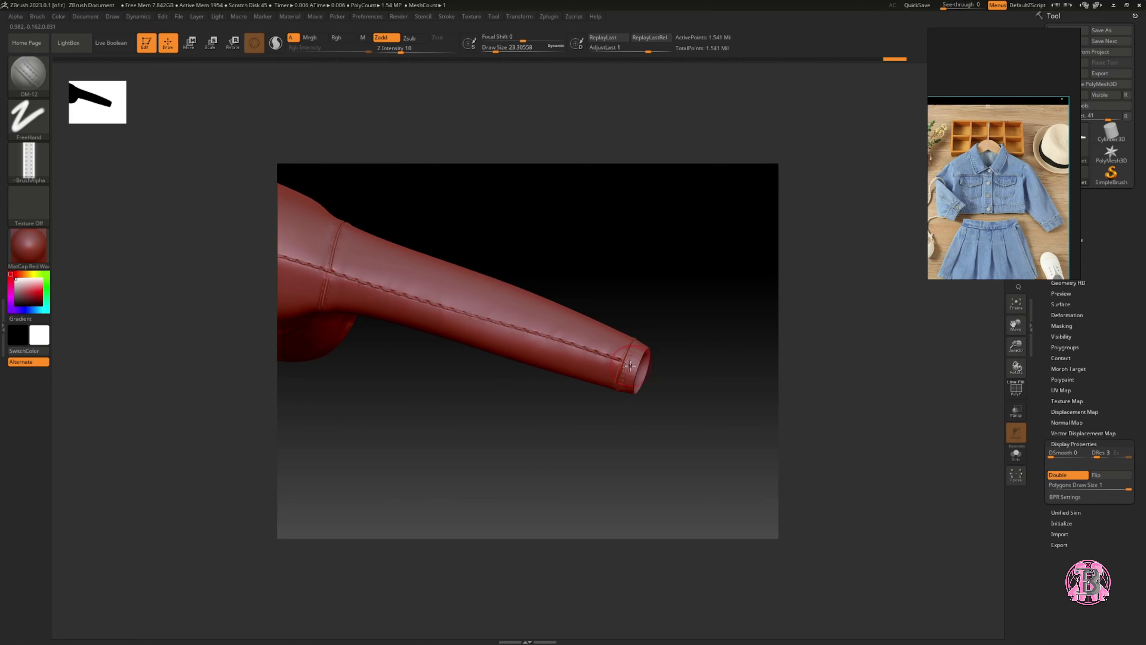
left_click_drag(687, 383, 727, 397)
left_click(68, 43)
left_click(72, 73)
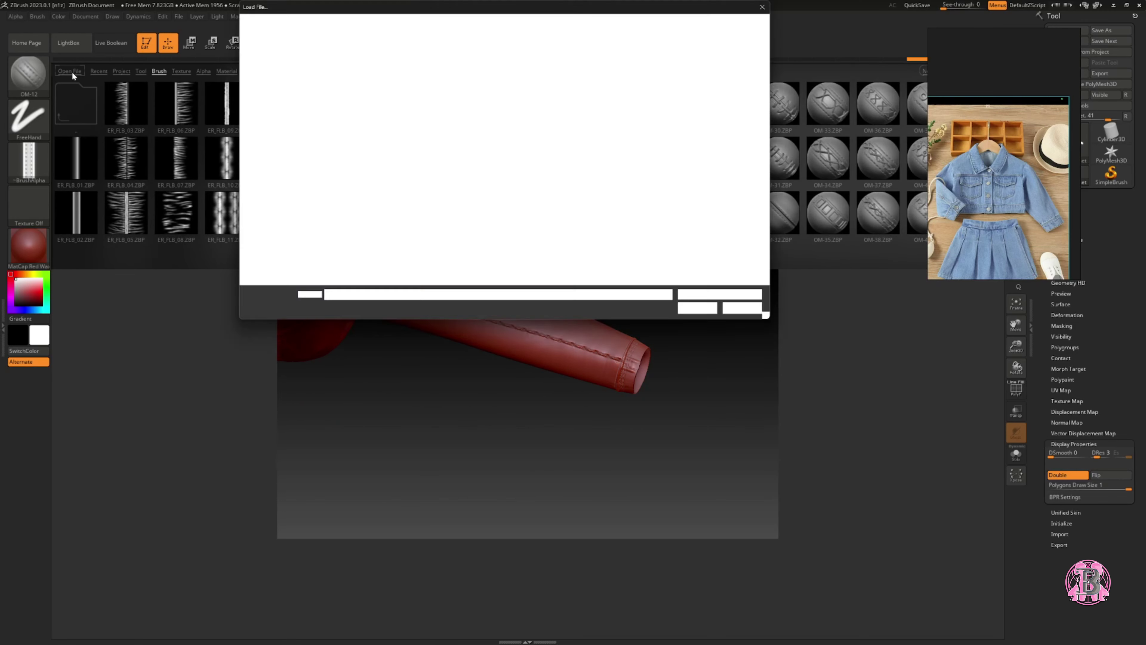
left_click(762, 7)
left_click(159, 71)
double_click(271, 116)
double_click(176, 158)
left_click_drag(650, 404, 670, 401)
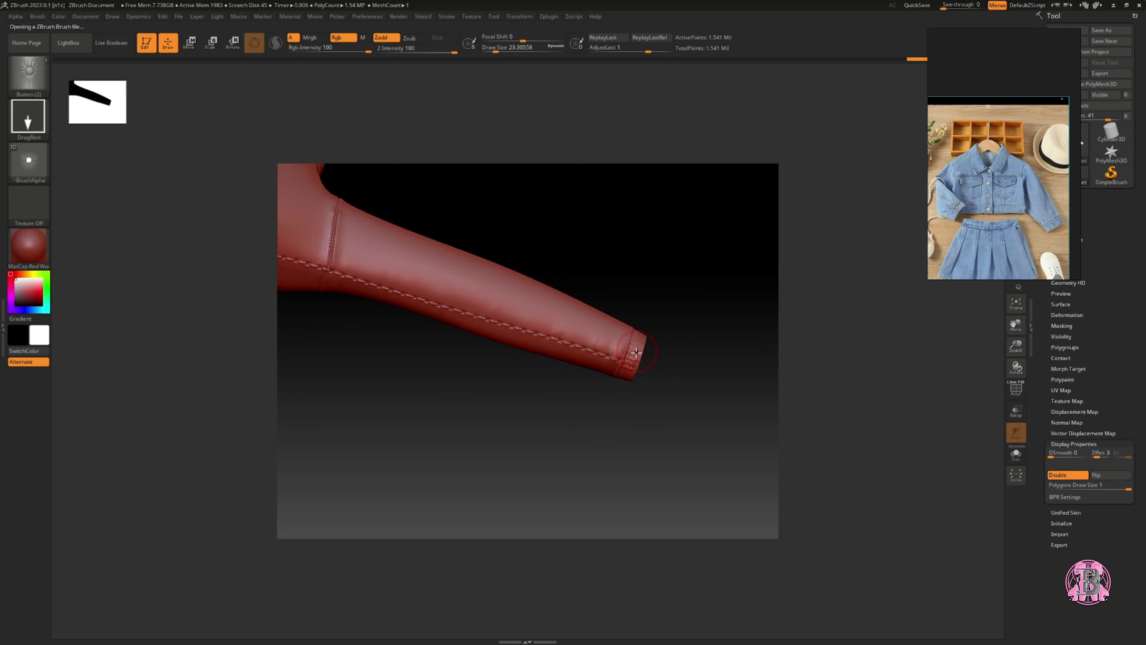
left_click_drag(662, 381, 675, 256)
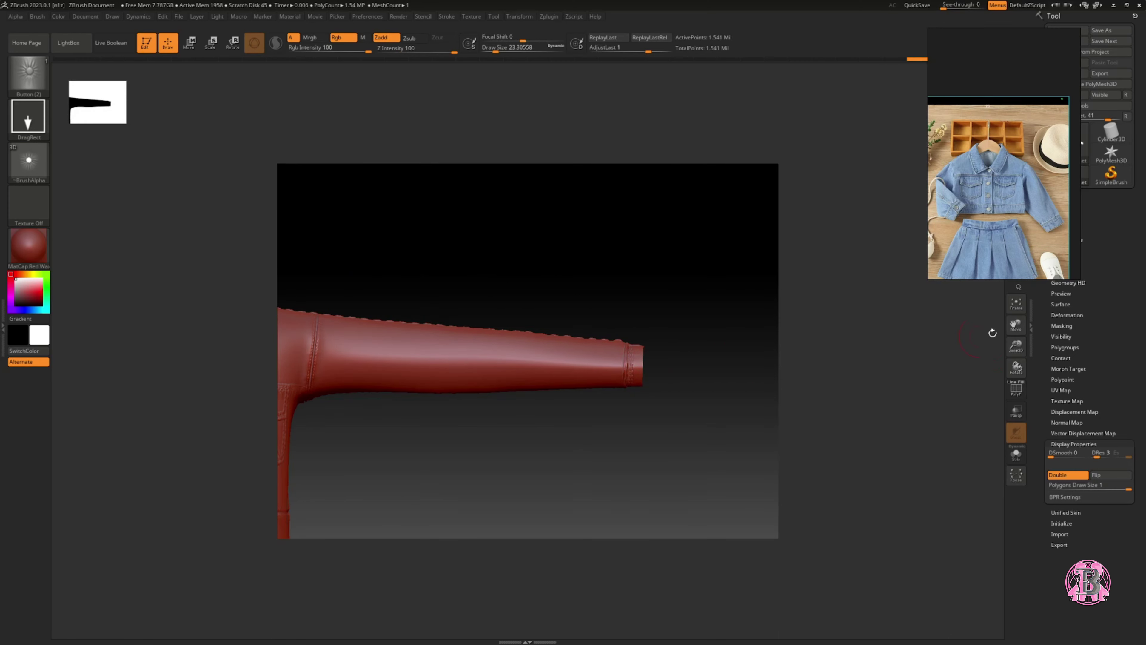
Frame the whole jacket and export the detailed mesh as an OBJ named kids denim top HIGH.
left_click(1017, 303)
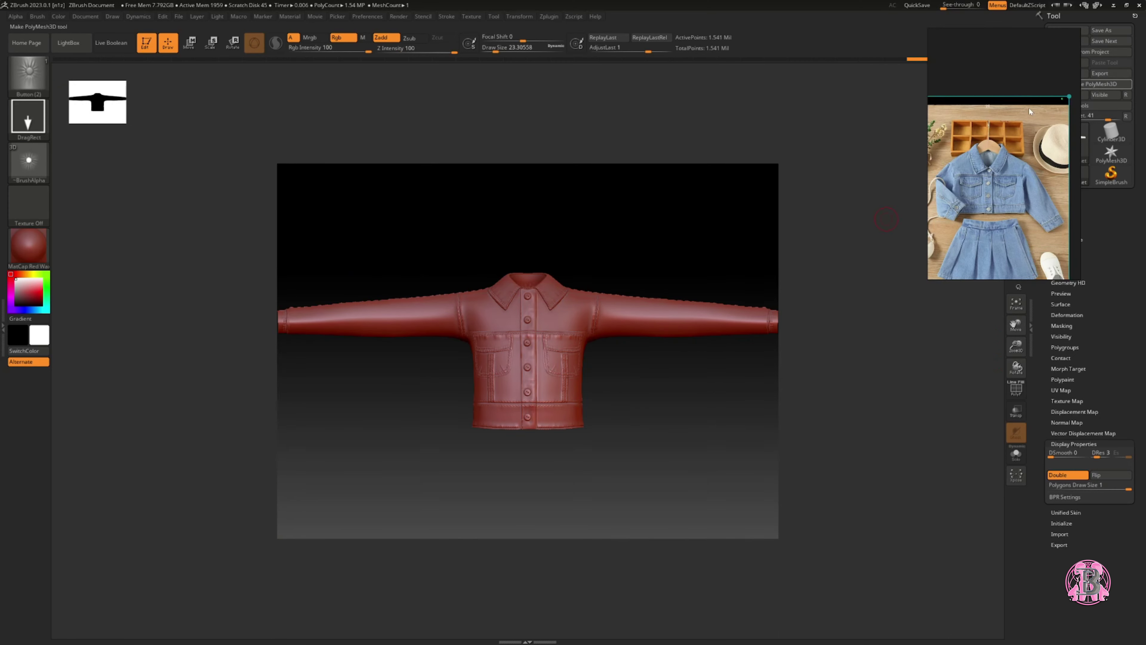
left_click(1111, 74)
left_click(399, 279)
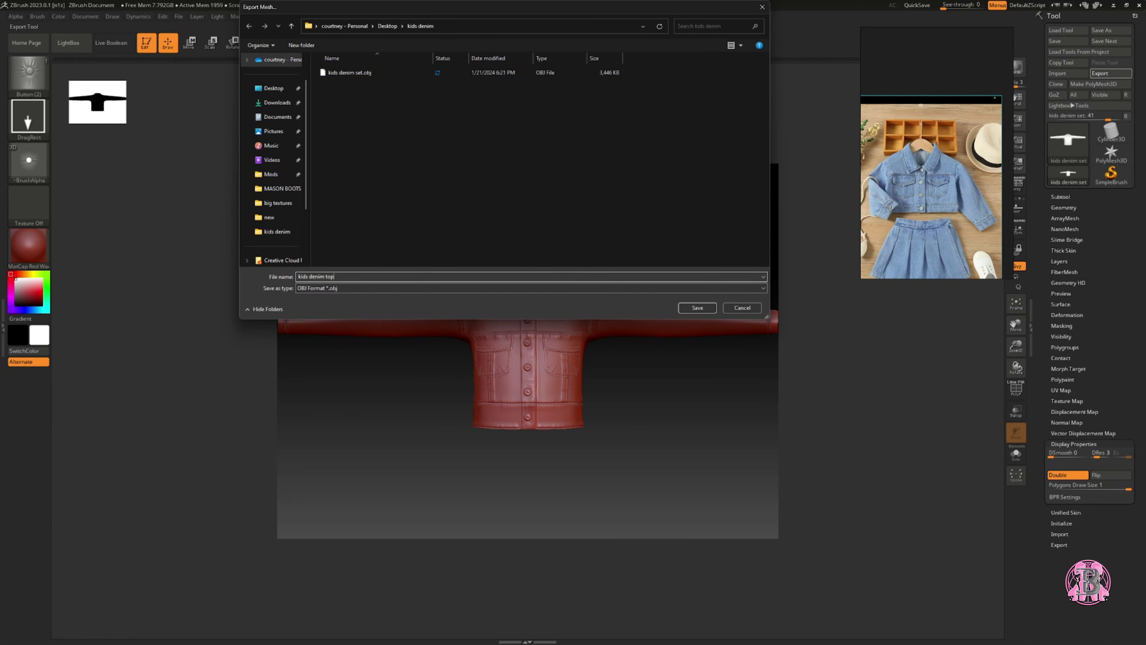
key("Return")
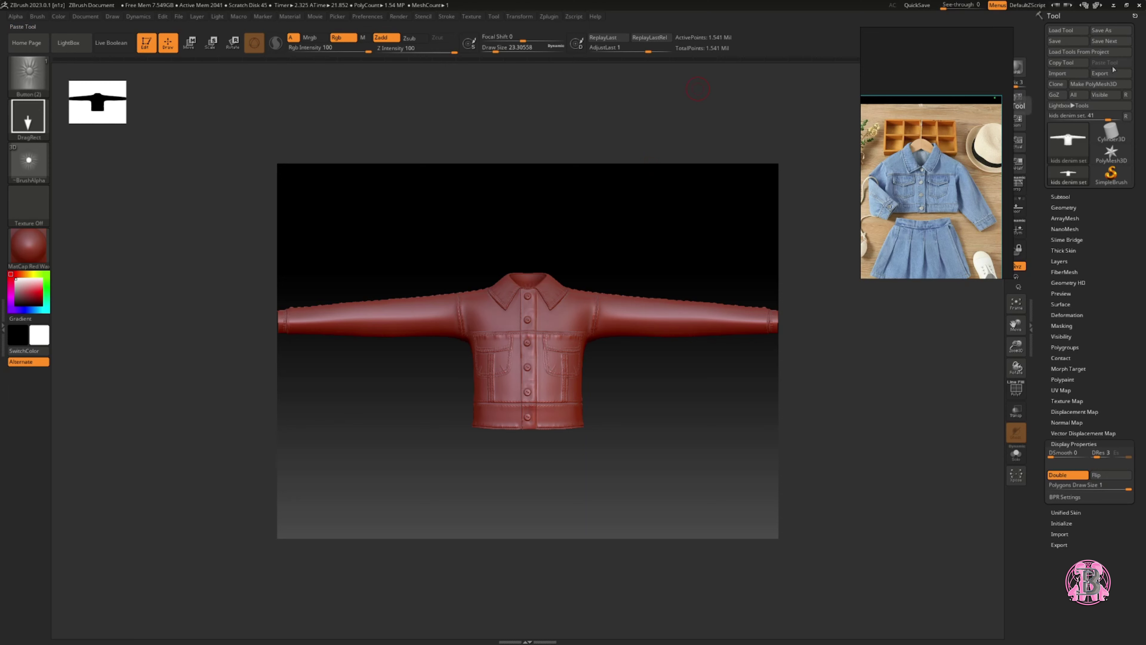
Lower the jacket to subdivision level 1 and start exporting the low-resolution mesh in OBJ format.
left_click(1068, 206)
left_click(1053, 229)
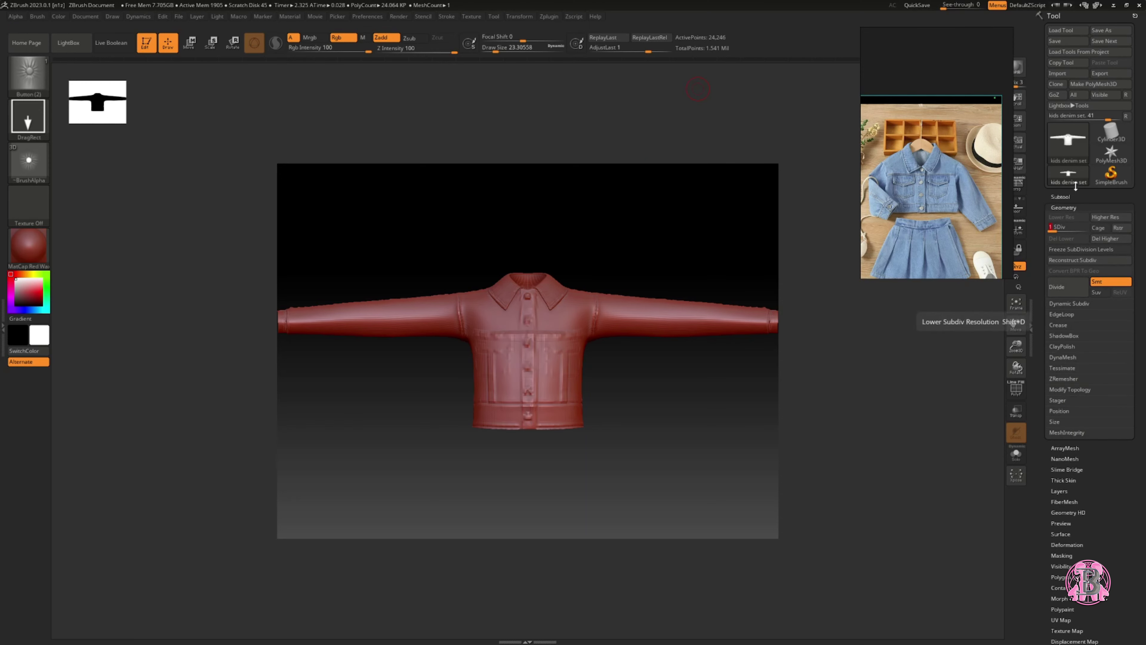
right_click_drag(970, 135, 890, 141)
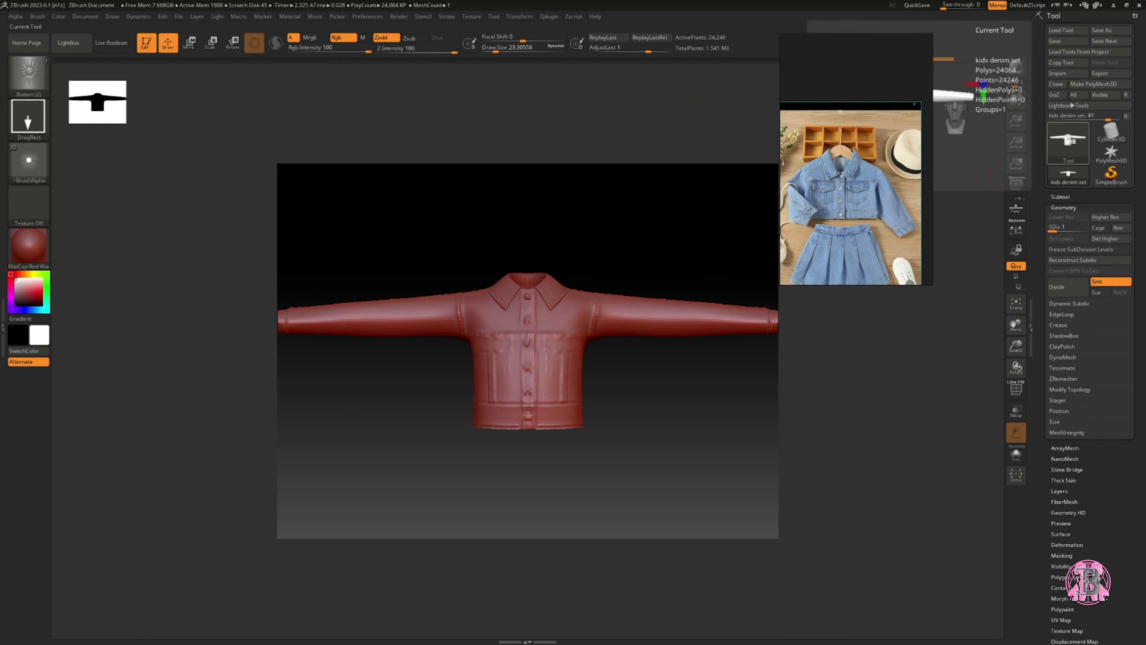
left_click(1110, 73)
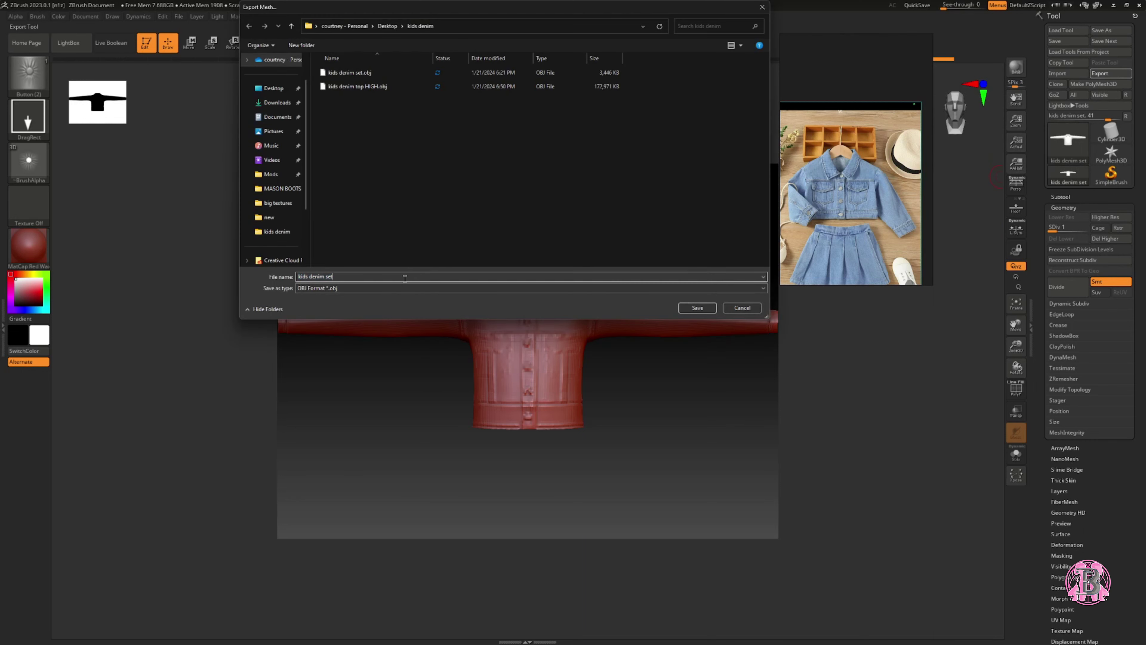